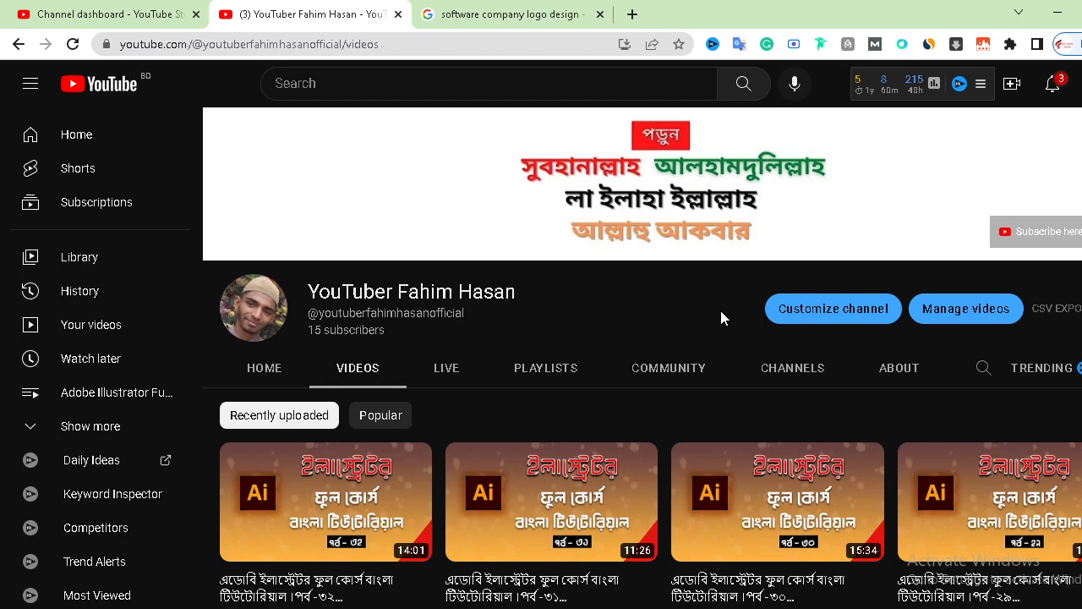
- Browse the software company logo design image results and preview a few candidate logos
{"action": "left_click", "coordinate": [498, 13]}
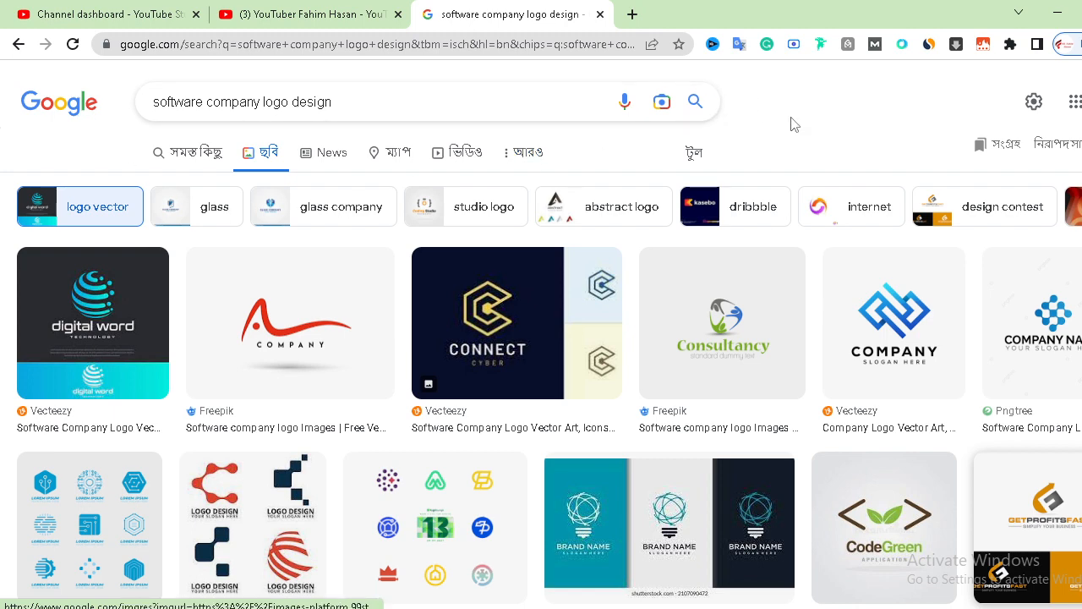
{"action": "scroll", "coordinate": [871, 375], "scroll_direction": "down", "scroll_amount": 10}
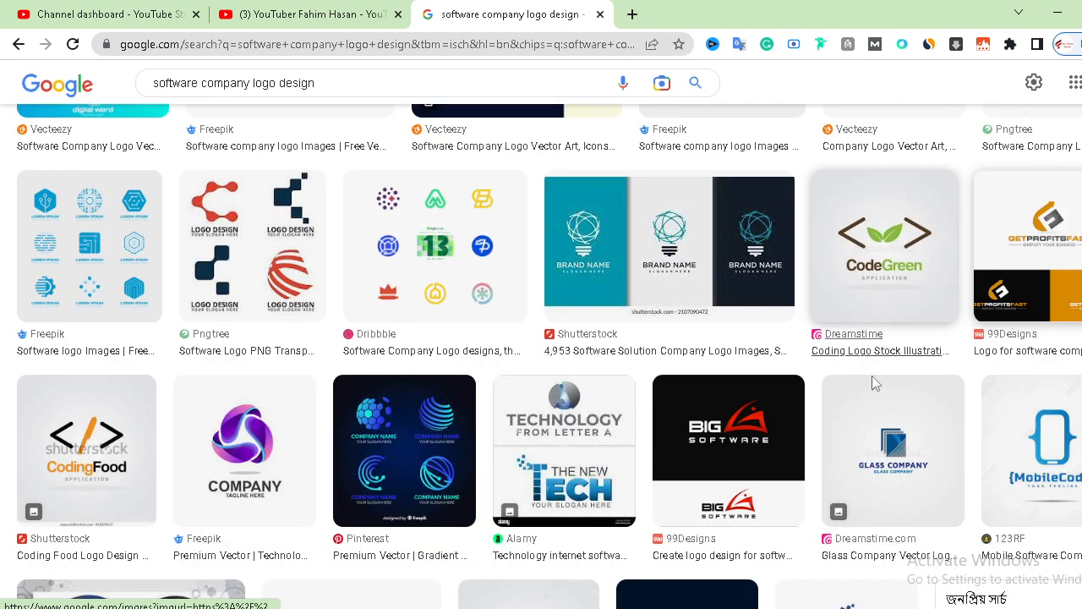
{"action": "scroll", "coordinate": [913, 414], "scroll_direction": "down", "scroll_amount": 6}
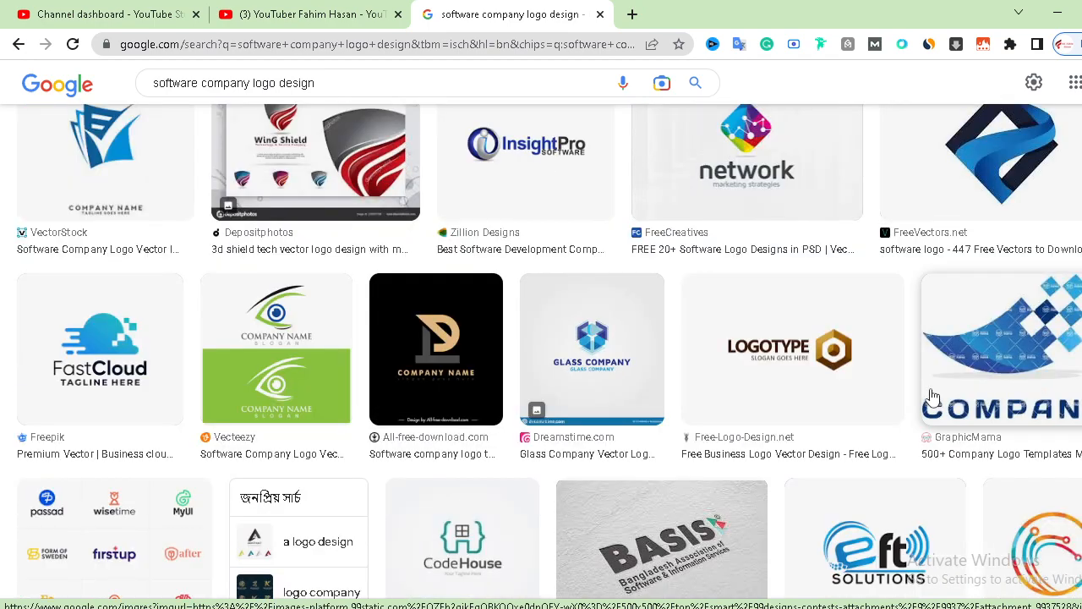
{"action": "scroll", "coordinate": [846, 423], "scroll_direction": "up", "scroll_amount": 15}
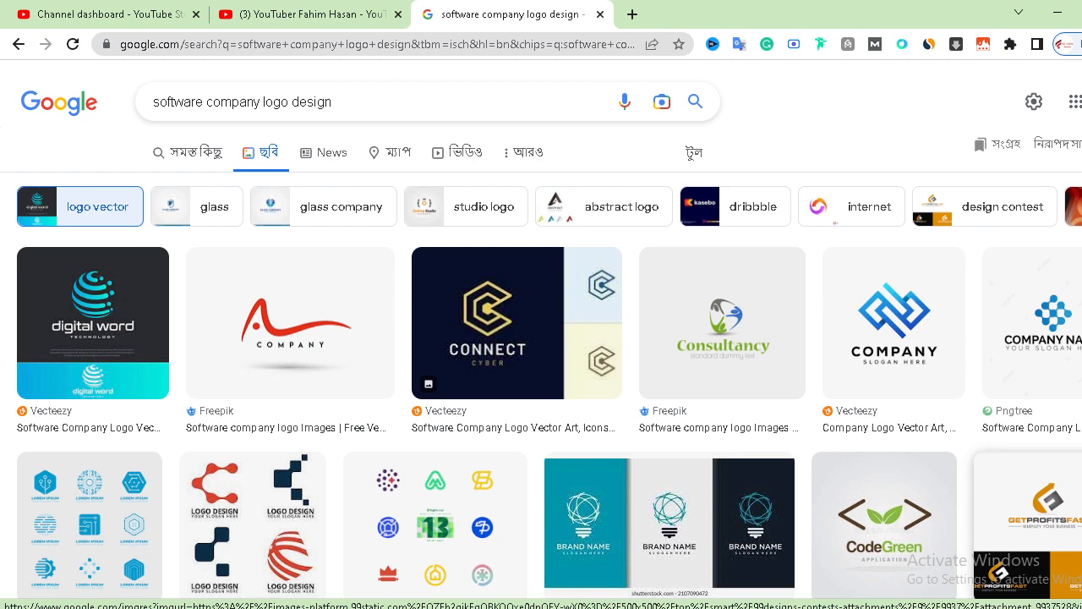
{"action": "left_click", "coordinate": [881, 296]}
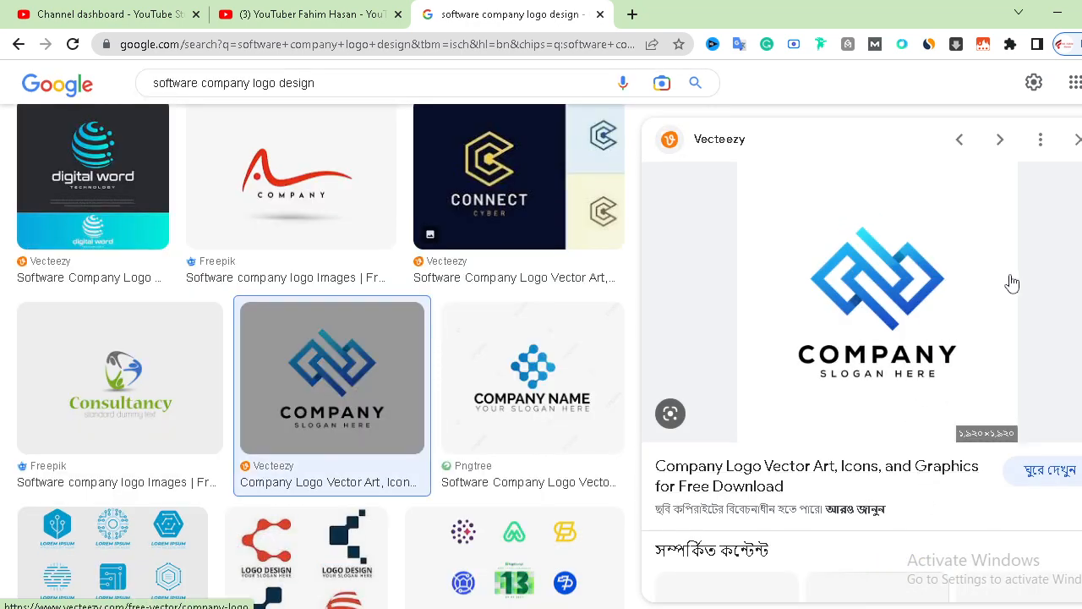
{"action": "left_click", "coordinate": [1077, 139]}
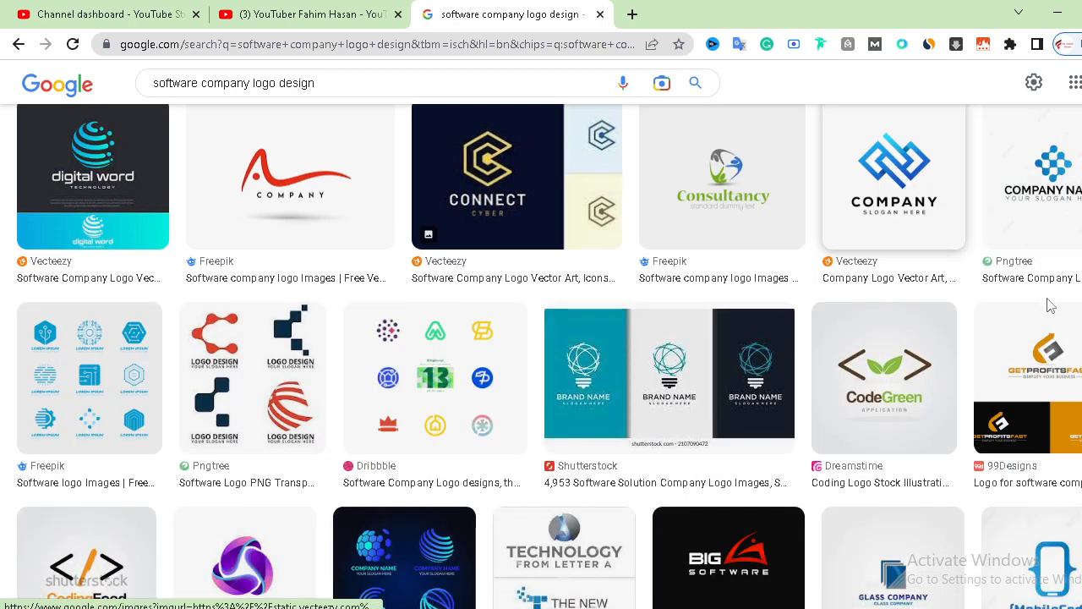
{"action": "scroll", "coordinate": [1048, 308], "scroll_direction": "up", "scroll_amount": 2}
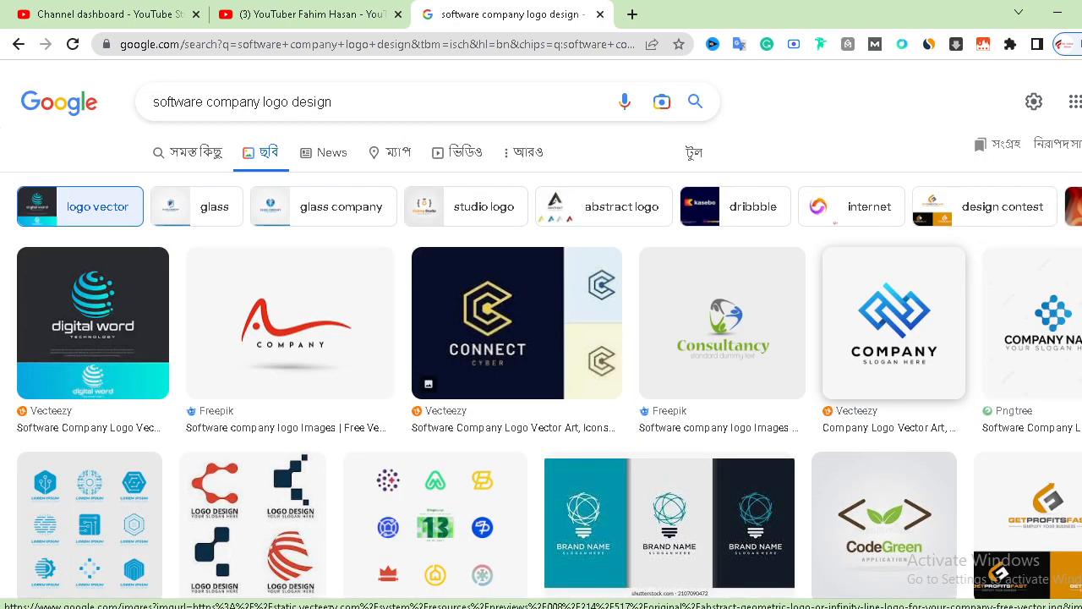
- Open the CONNECT Cyber logo result and copy its image
{"action": "left_click", "coordinate": [499, 345]}
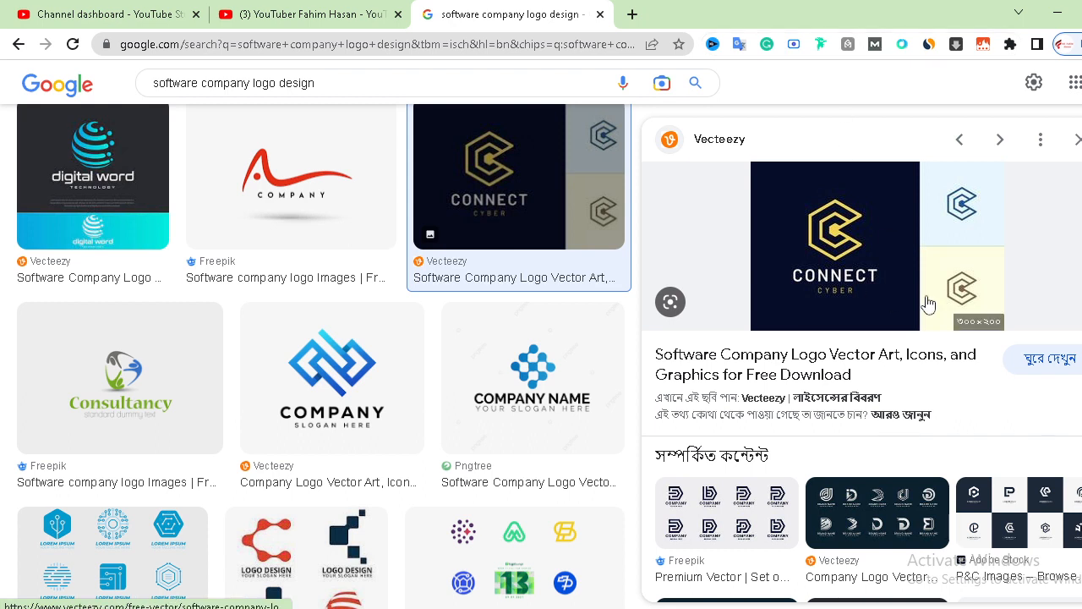
{"action": "right_click", "coordinate": [883, 207]}
{"action": "left_click", "coordinate": [926, 403]}
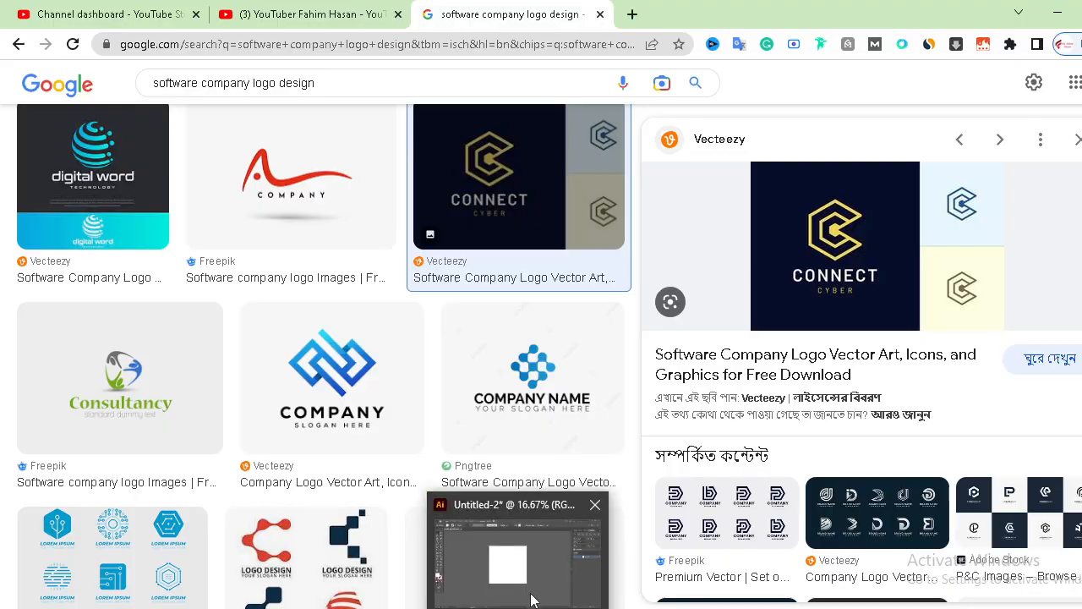
- Switch to Illustrator and paste the copied logo image onto the artboard
{"action": "left_click", "coordinate": [563, 577]}
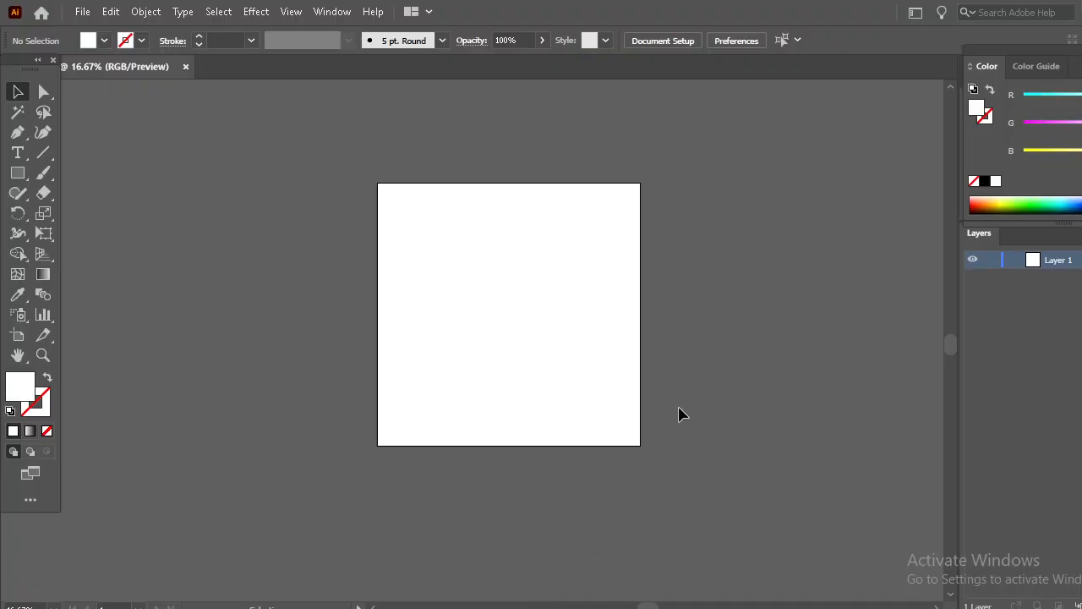
{"action": "key", "text": "ctrl+plus"}
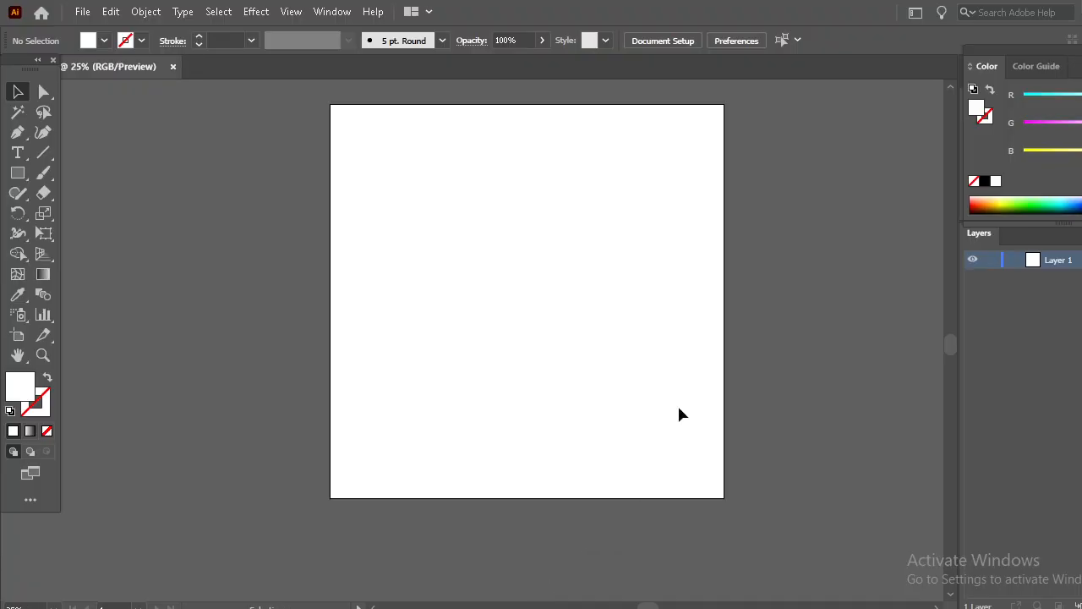
{"action": "key", "text": "ctrl+v"}
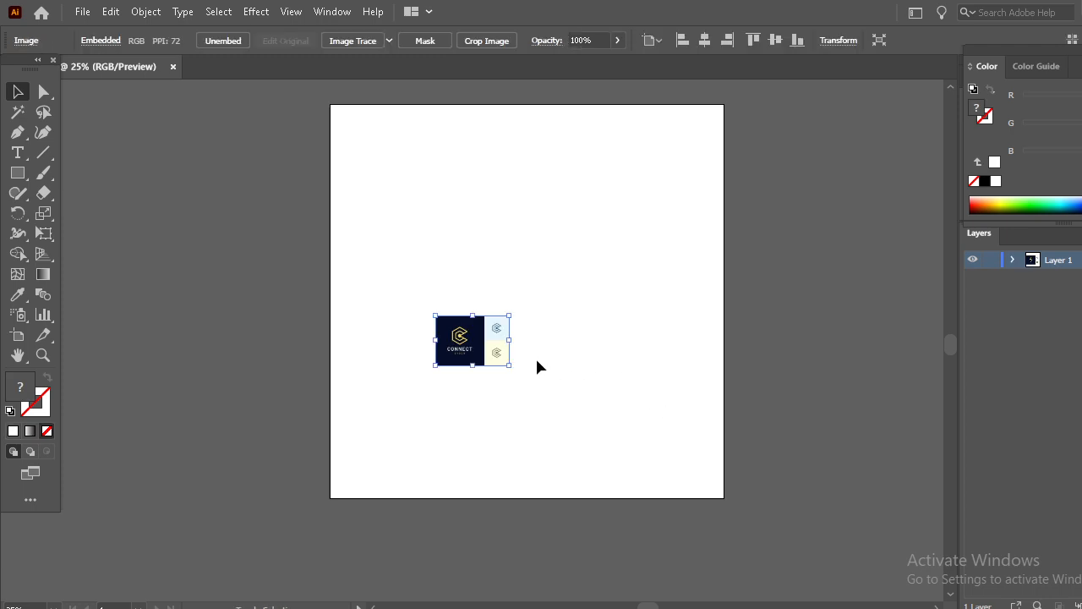
- Scale the pasted image up to about 2340 px wide, position it over the artboard, and deselect it
{"action": "left_click_drag", "start_coordinate": [510, 339], "coordinate": [761, 464]}
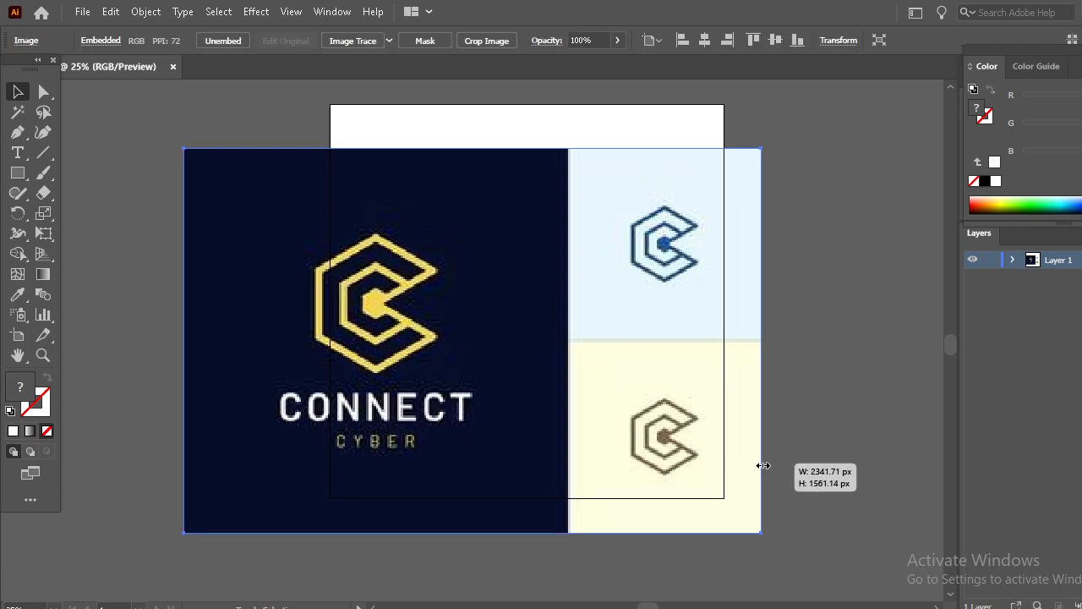
{"action": "left_click_drag", "start_coordinate": [666, 425], "coordinate": [741, 382]}
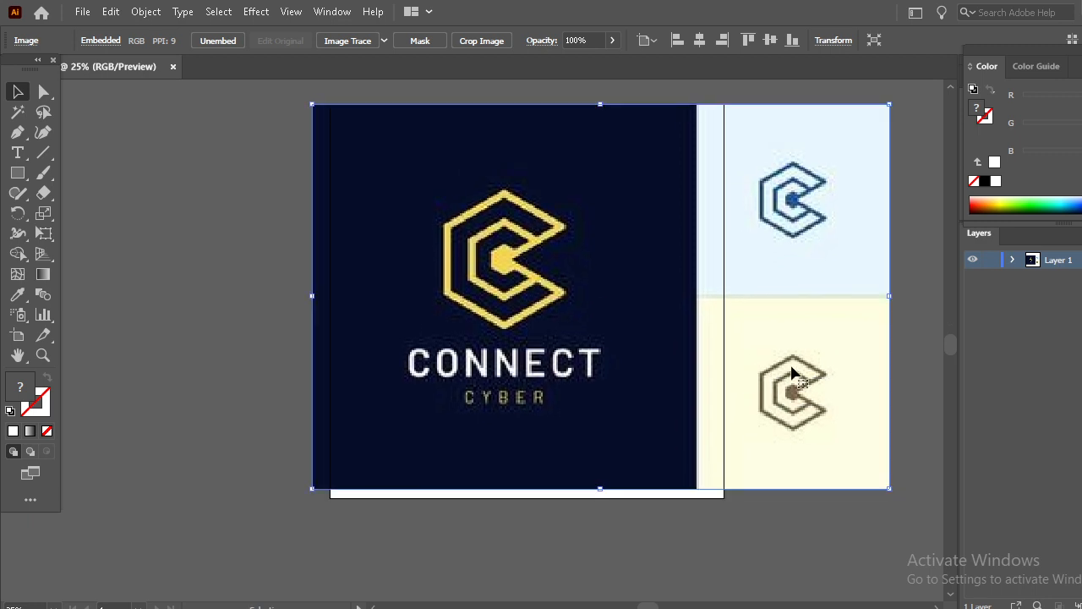
{"action": "mouse_move", "coordinate": [895, 295]}
{"action": "left_mouse_down"}
{"action": "mouse_move", "coordinate": [925, 309]}
{"action": "mouse_move", "coordinate": [906, 298]}
{"action": "left_mouse_up"}
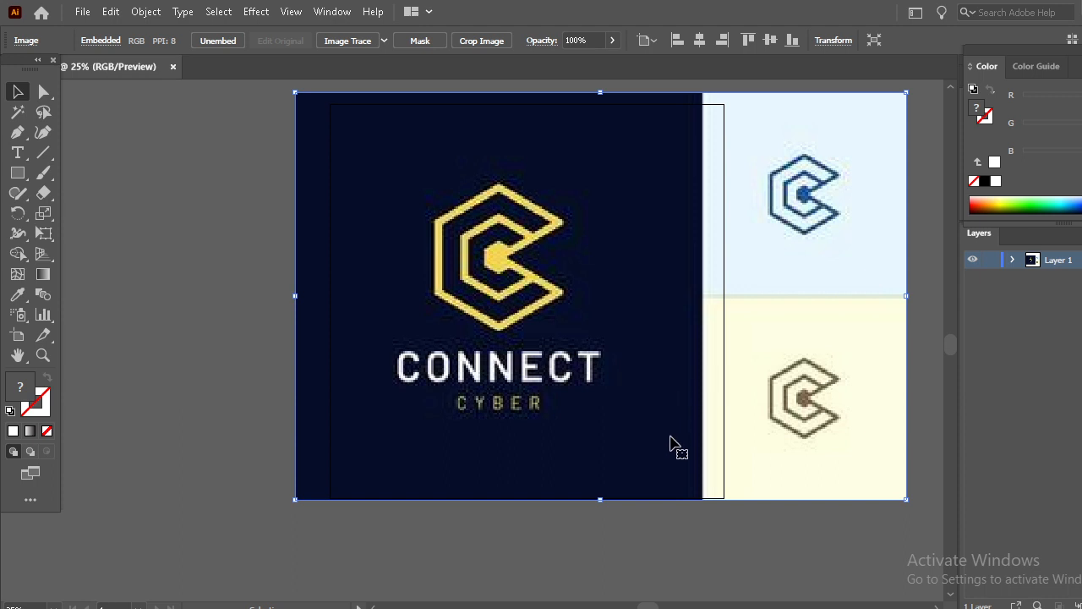
{"action": "key", "text": "ctrl+shift+a"}
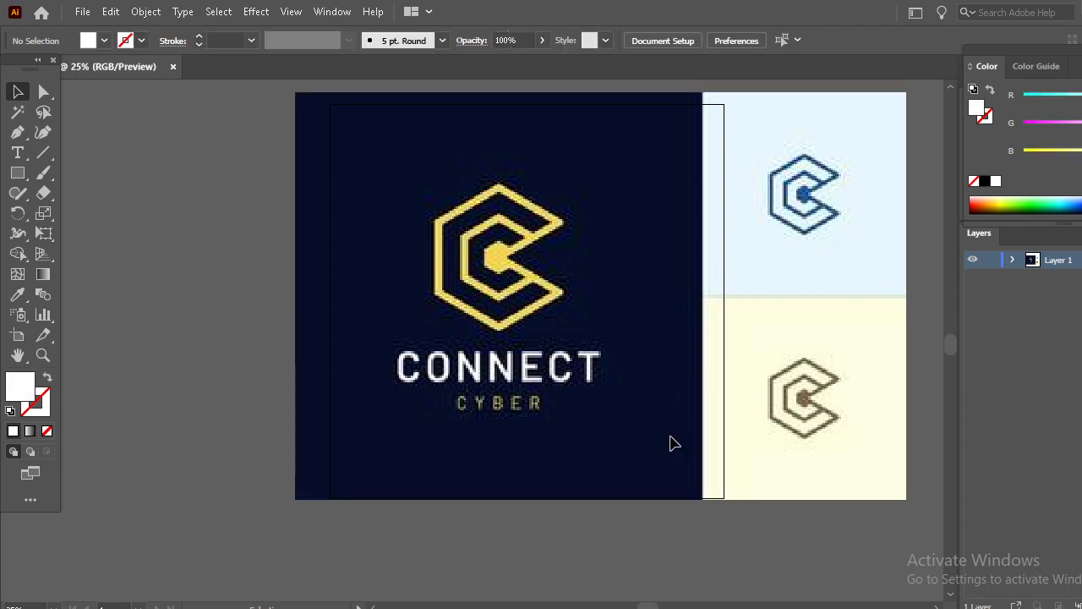
- Zoom in on the C symbol, choose the Pen tool, and set the fill to none
{"action": "key", "text": "ctrl+plus"}
{"action": "key", "text": "ctrl+plus"}
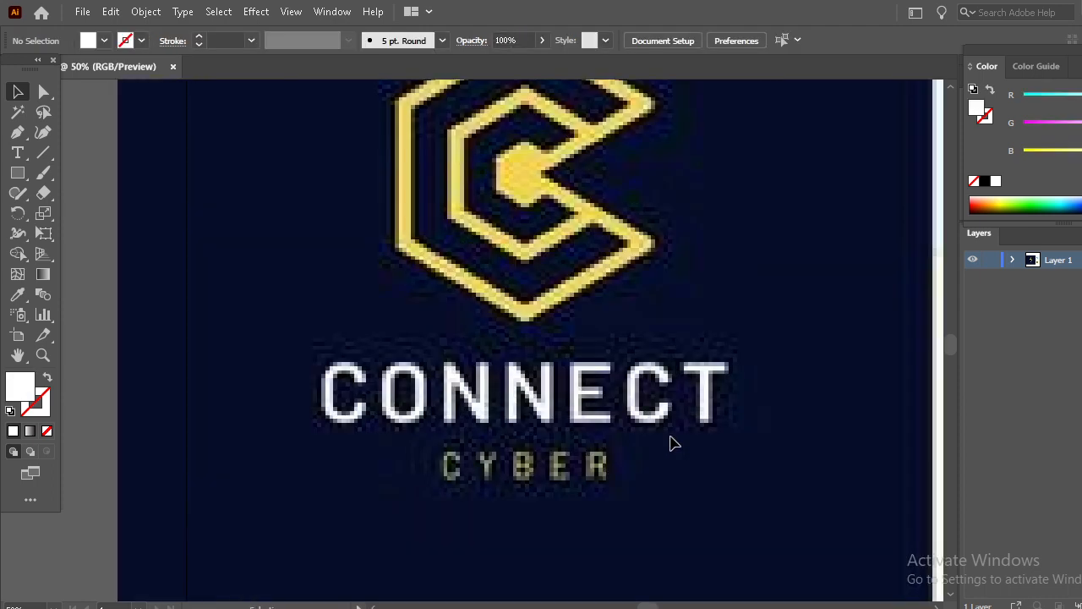
{"action": "scroll", "coordinate": [670, 442], "scroll_direction": "up", "scroll_amount": 3}
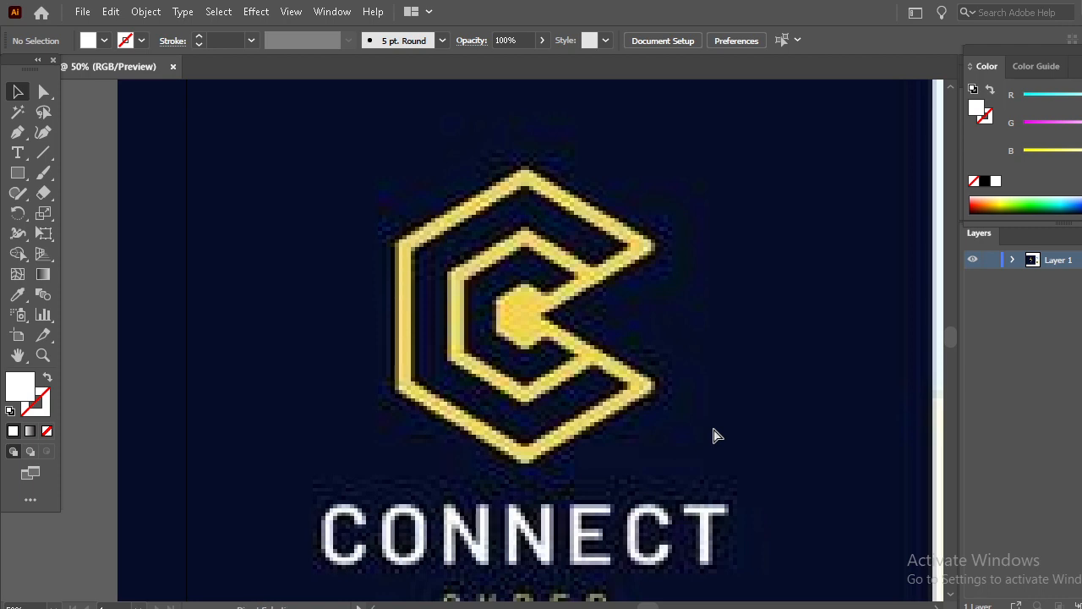
{"action": "key", "text": "ctrl+plus"}
{"action": "scroll", "coordinate": [717, 435], "scroll_direction": "up", "scroll_amount": 1}
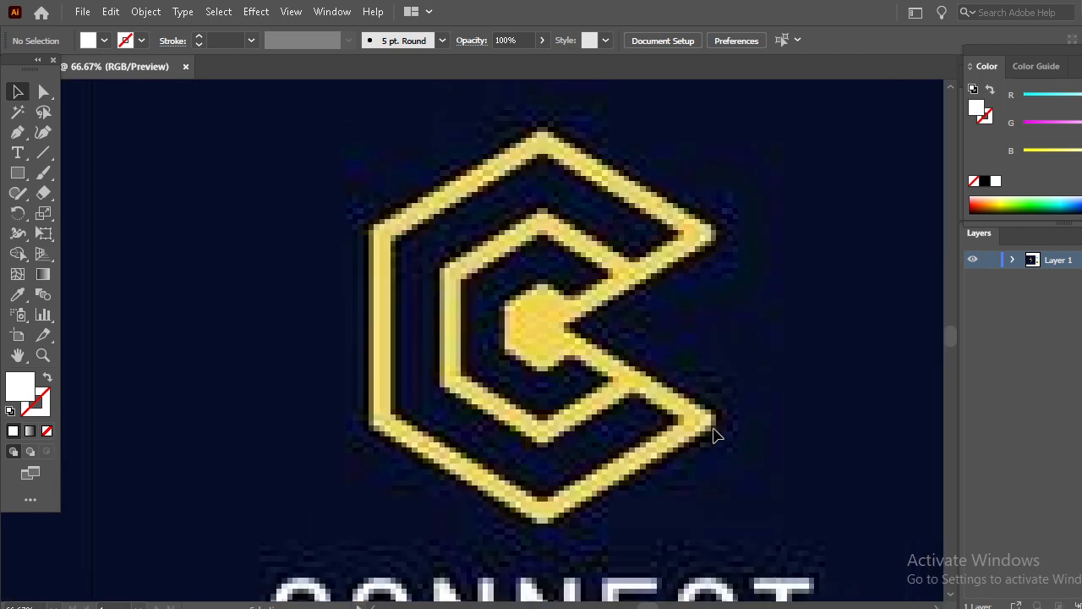
{"action": "left_click", "coordinate": [15, 136]}
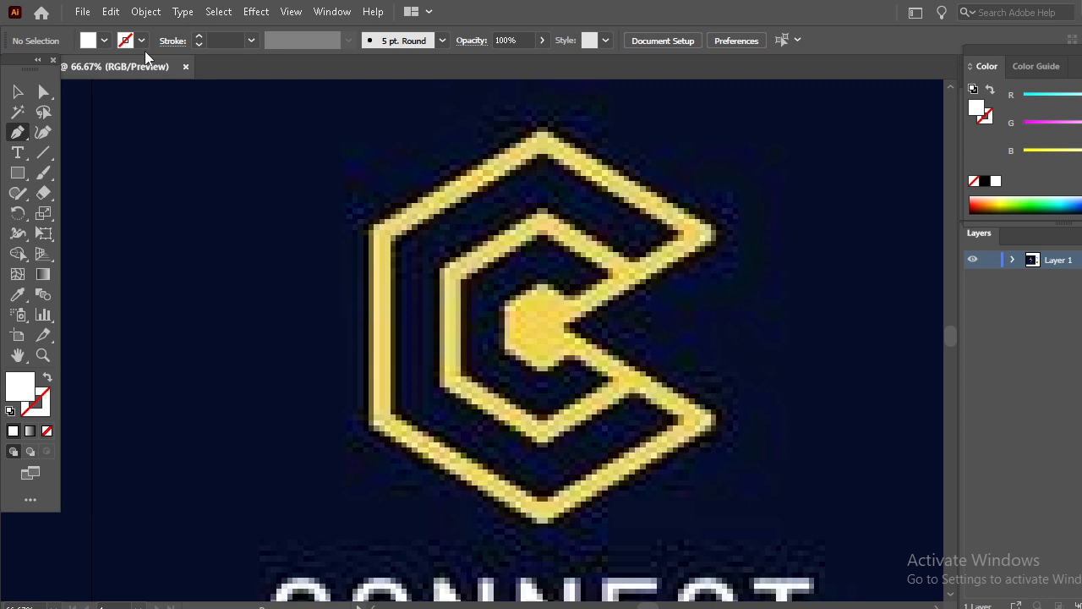
{"action": "left_click", "coordinate": [101, 43]}
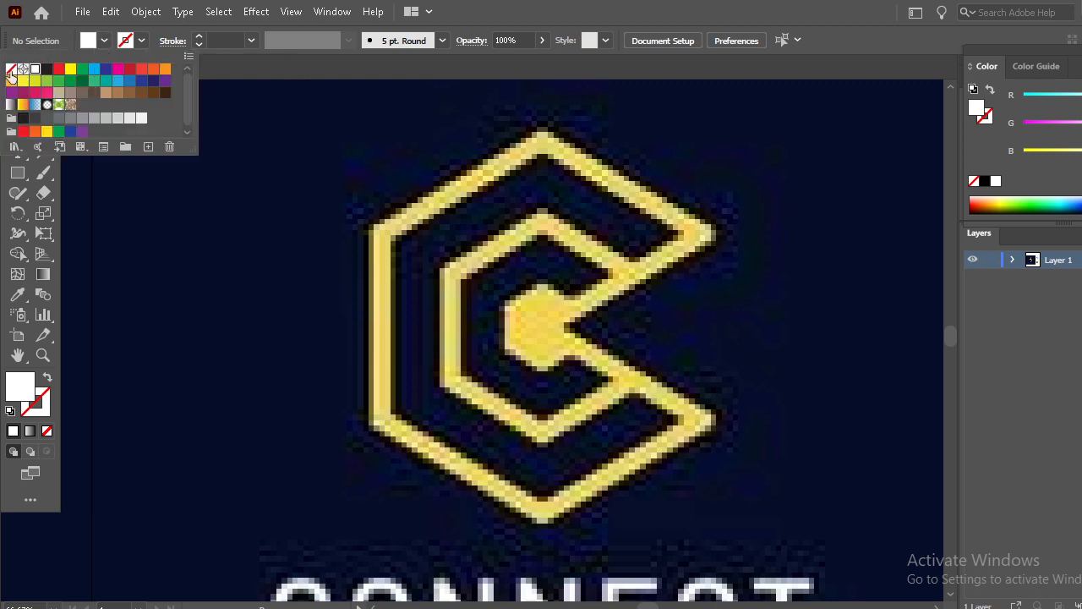
{"action": "left_click", "coordinate": [11, 70]}
- Set the stroke color to red with a 3 pt stroke weight
{"action": "left_click", "coordinate": [142, 42]}
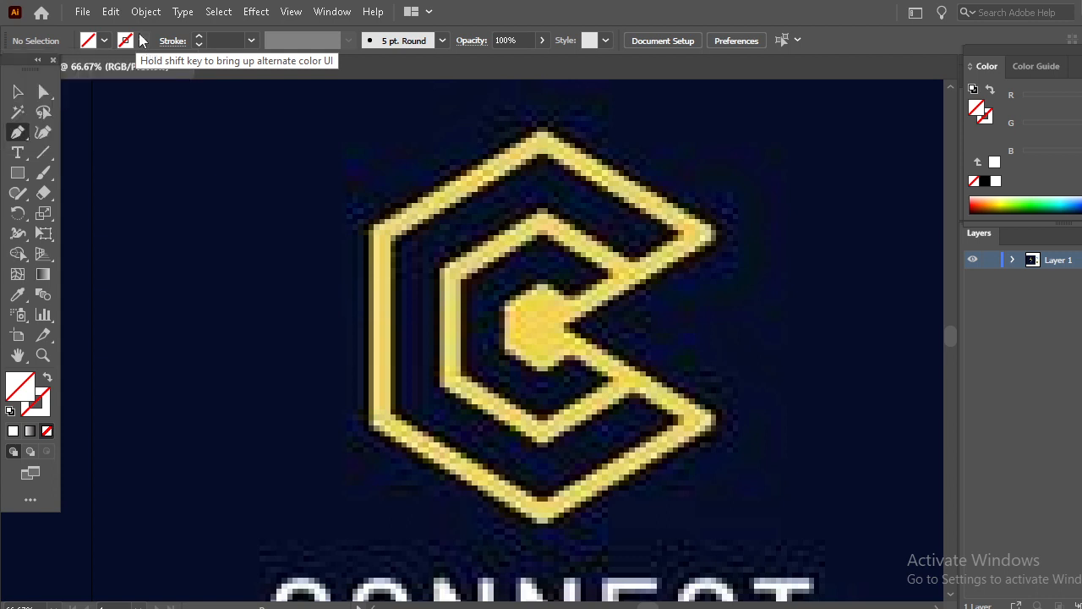
{"action": "left_click", "coordinate": [142, 41]}
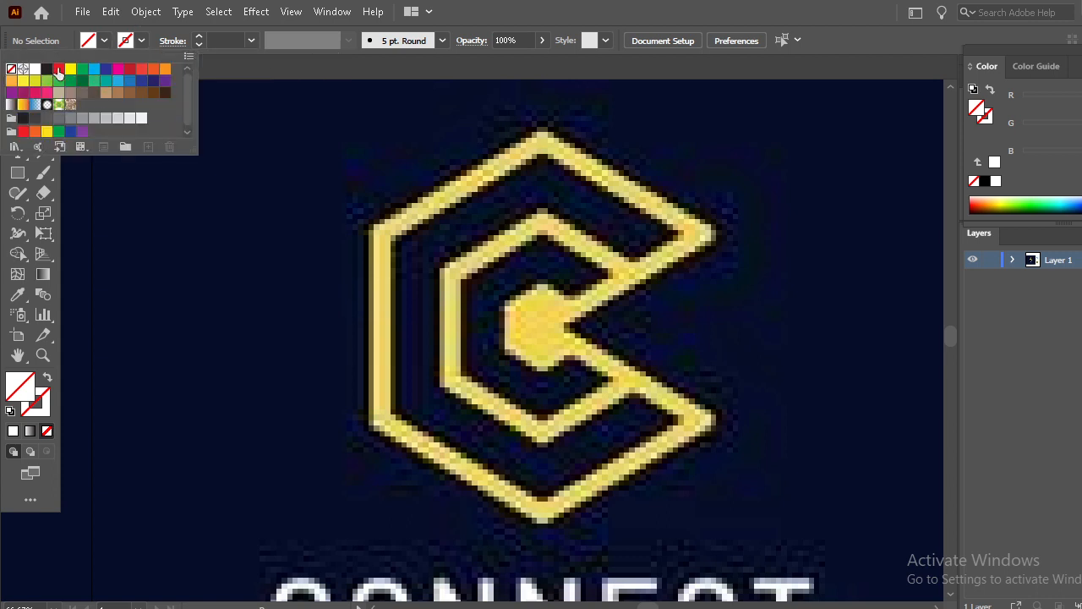
{"action": "left_click", "coordinate": [57, 69]}
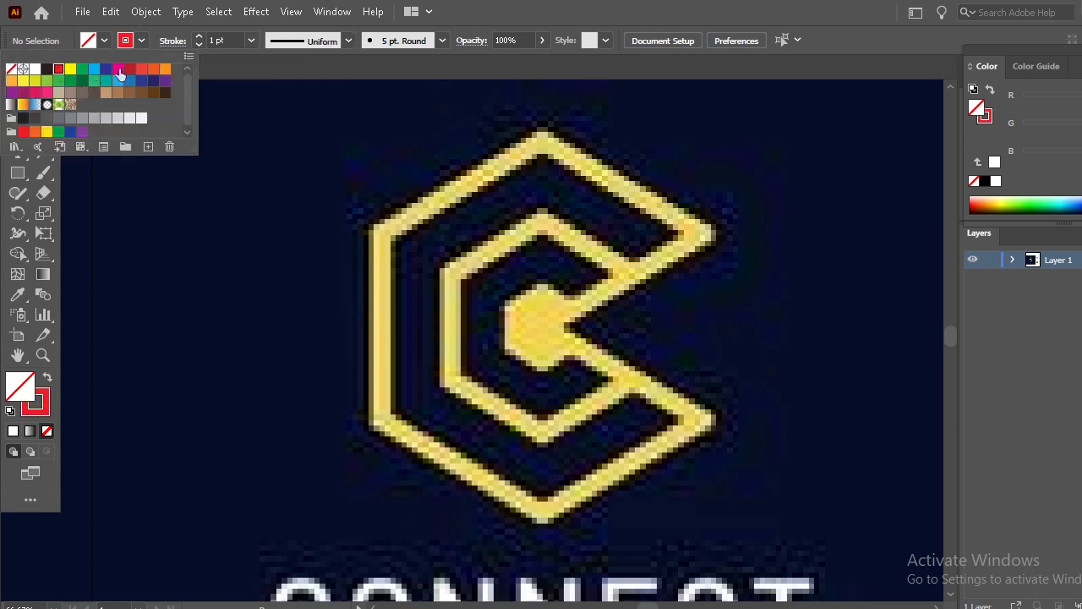
{"action": "left_click", "coordinate": [198, 35]}
{"action": "left_click", "coordinate": [198, 36]}
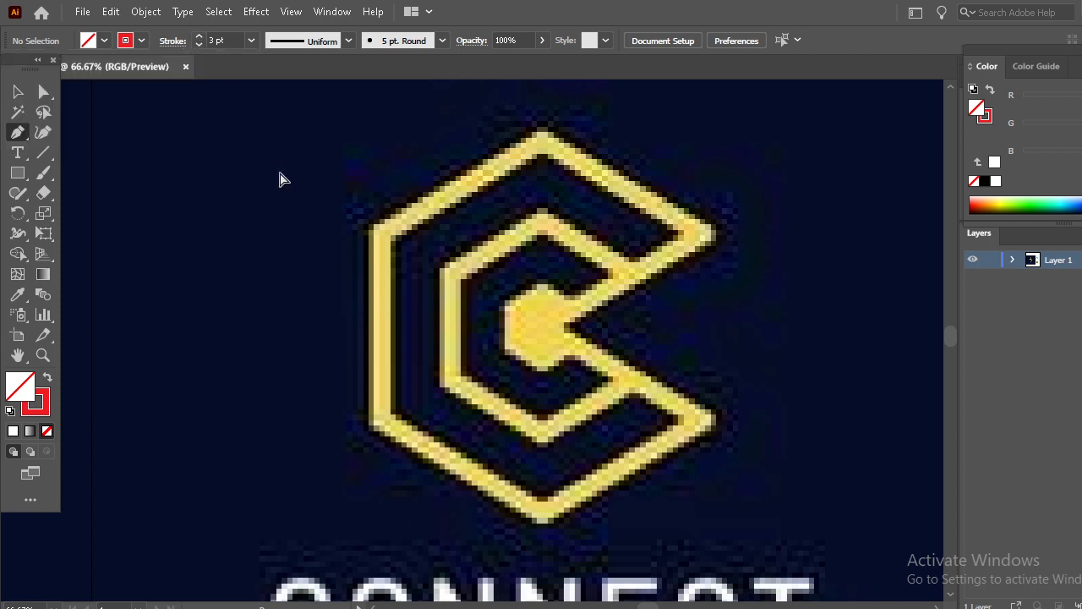
- Trace the C symbol's outer hexagonal outline with a closed Pen path following its corners
{"action": "key", "text": "ctrl+plus"}
{"action": "scroll", "coordinate": [285, 176], "scroll_direction": "up", "scroll_amount": 2}
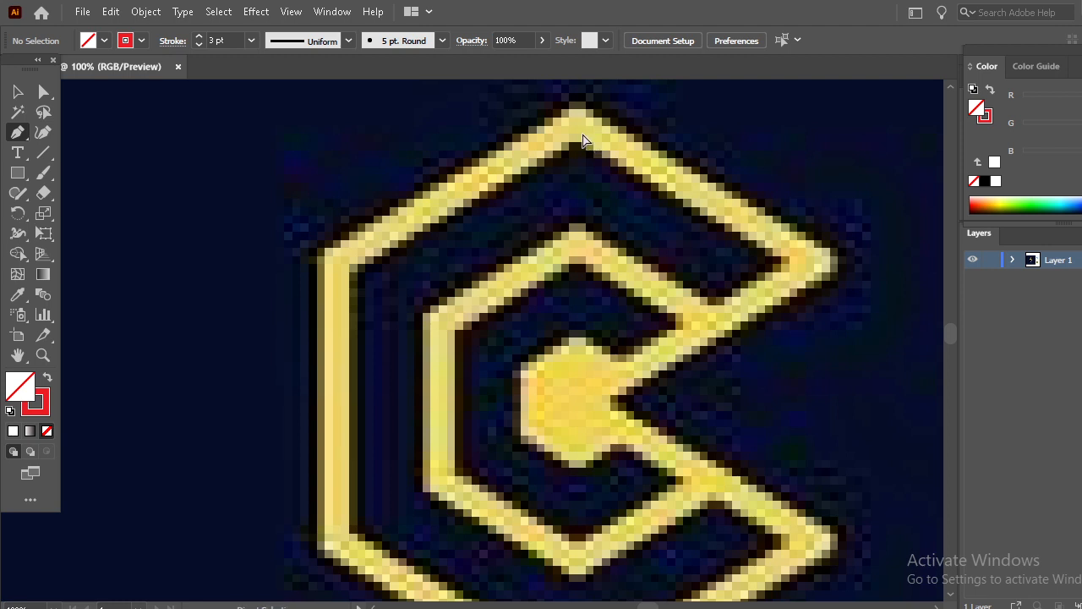
{"action": "key", "text": "ctrl+minus"}
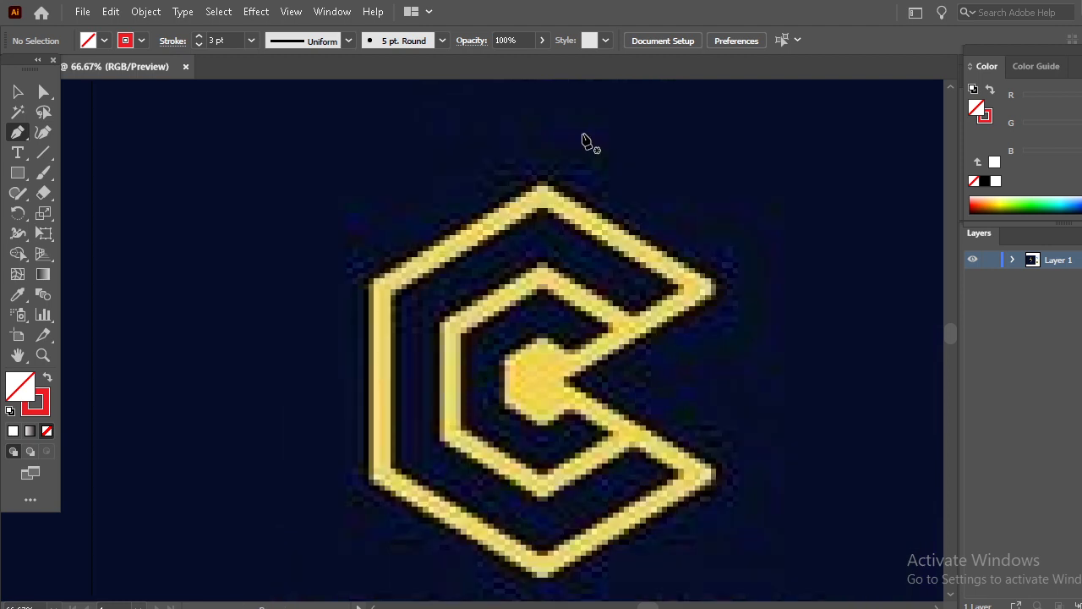
{"action": "left_click", "coordinate": [542, 184]}
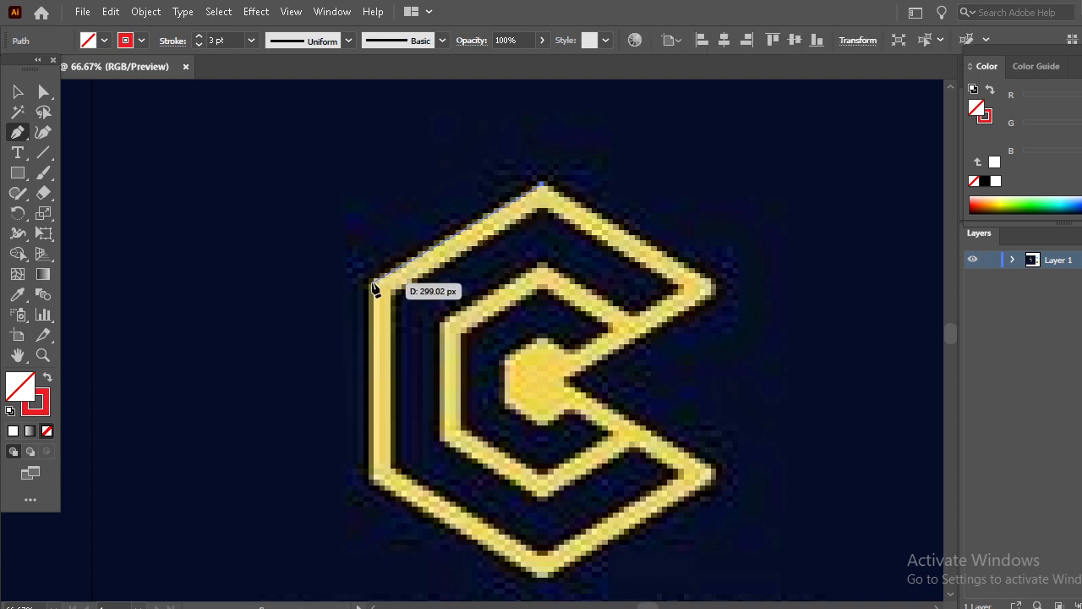
{"action": "left_click_drag", "start_coordinate": [372, 280], "coordinate": [371, 486]}
{"action": "left_click", "coordinate": [371, 481]}
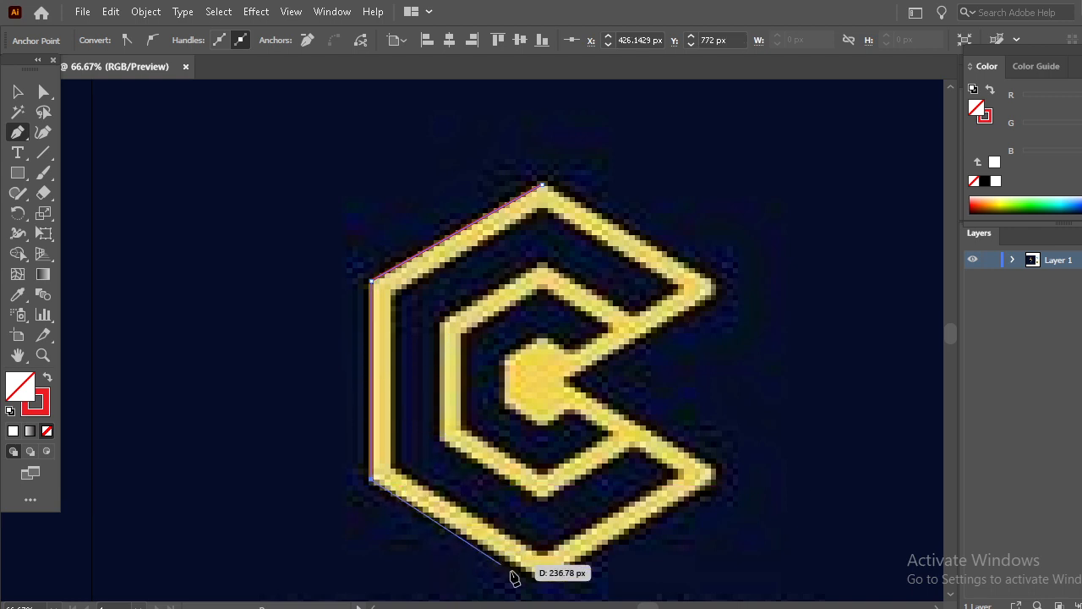
{"action": "left_click", "coordinate": [542, 577]}
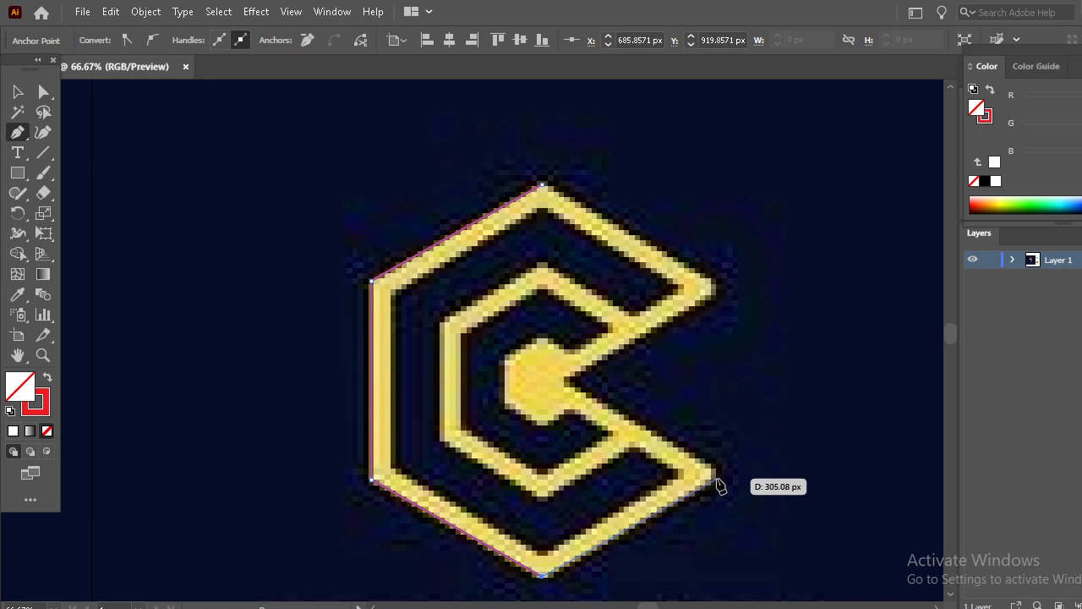
{"action": "left_click", "coordinate": [714, 476]}
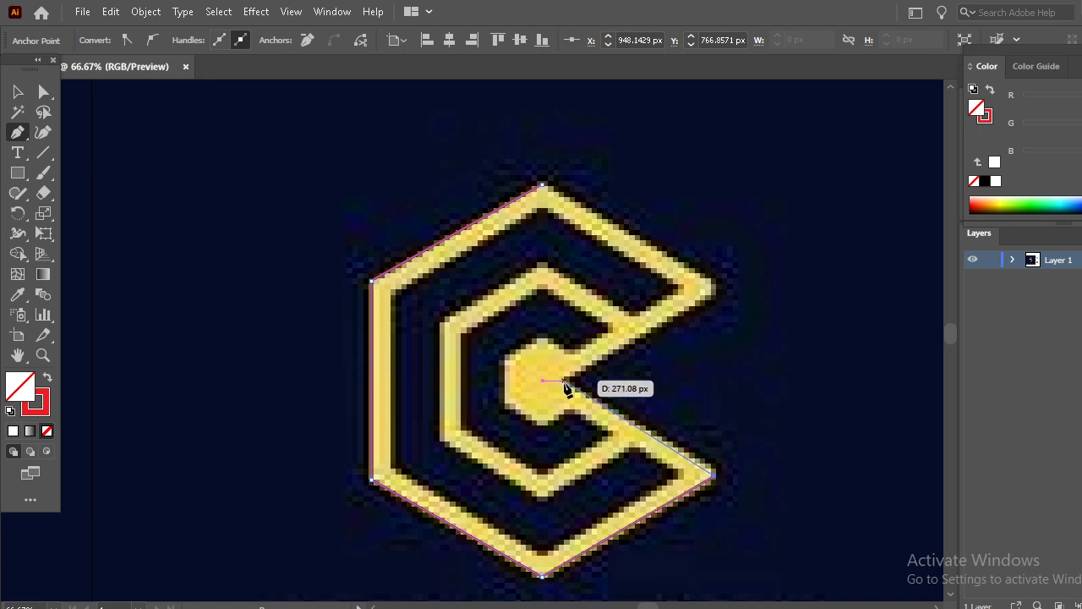
{"action": "left_click", "coordinate": [564, 381]}
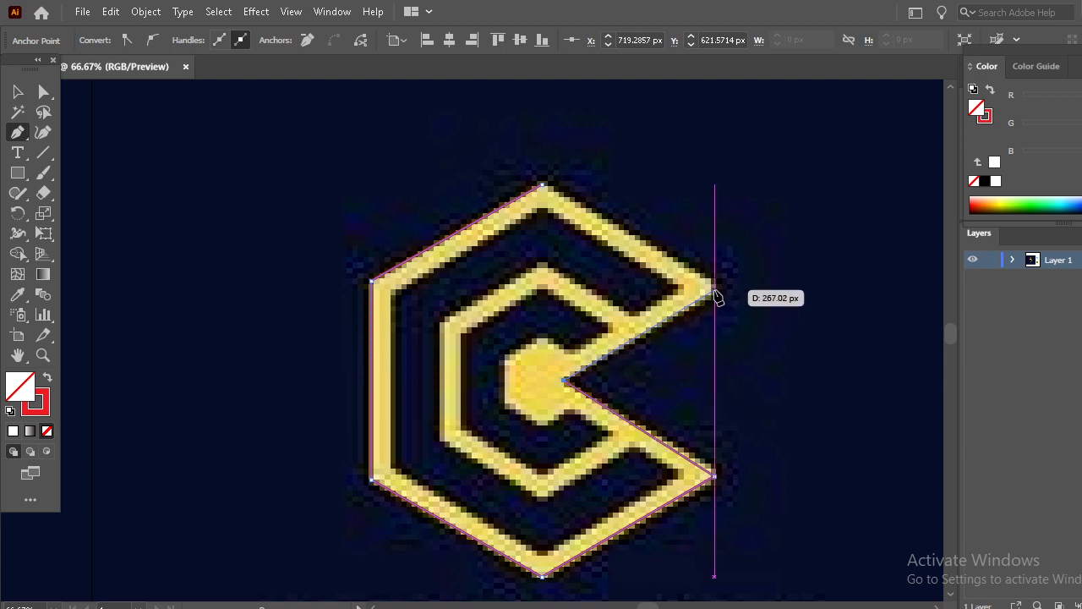
{"action": "left_click", "coordinate": [714, 289]}
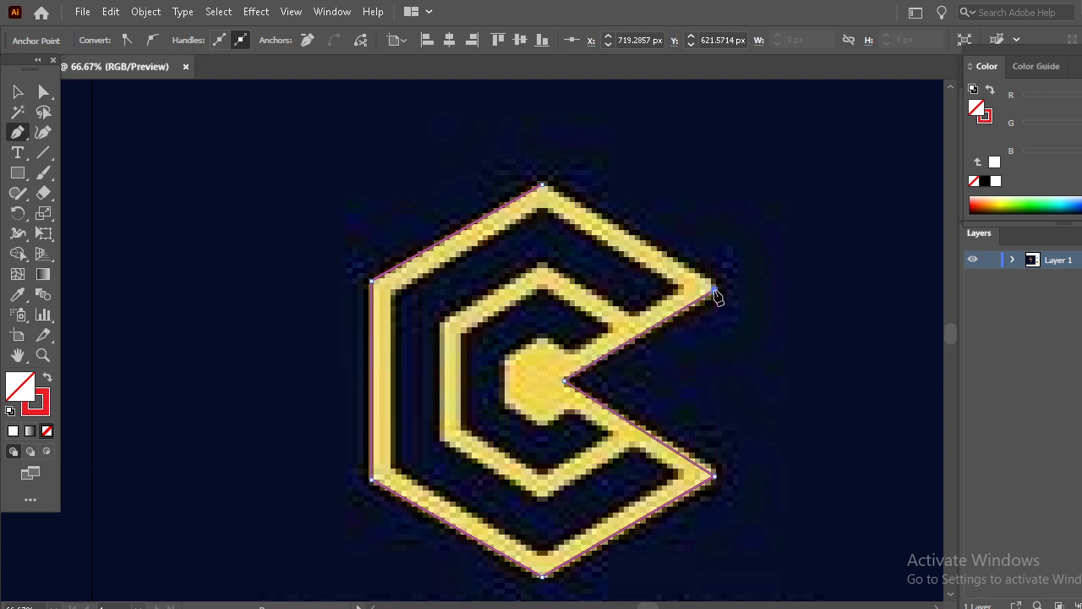
{"action": "left_click", "coordinate": [543, 185]}
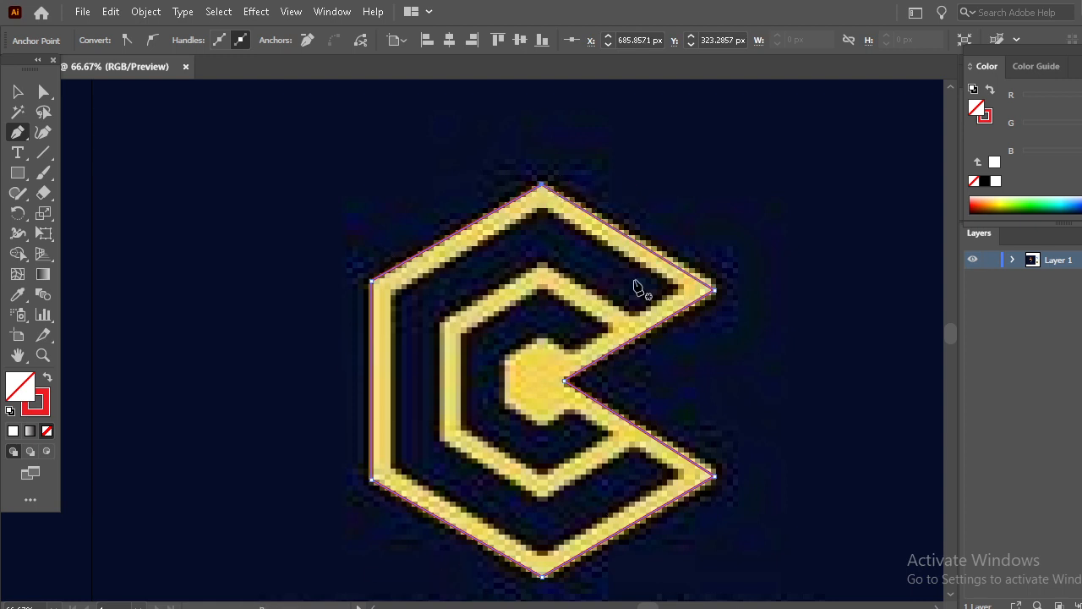
- Trace the dark gap between the outer and middle C bands as a second closed Pen path along its corners
{"action": "left_click", "coordinate": [541, 208]}
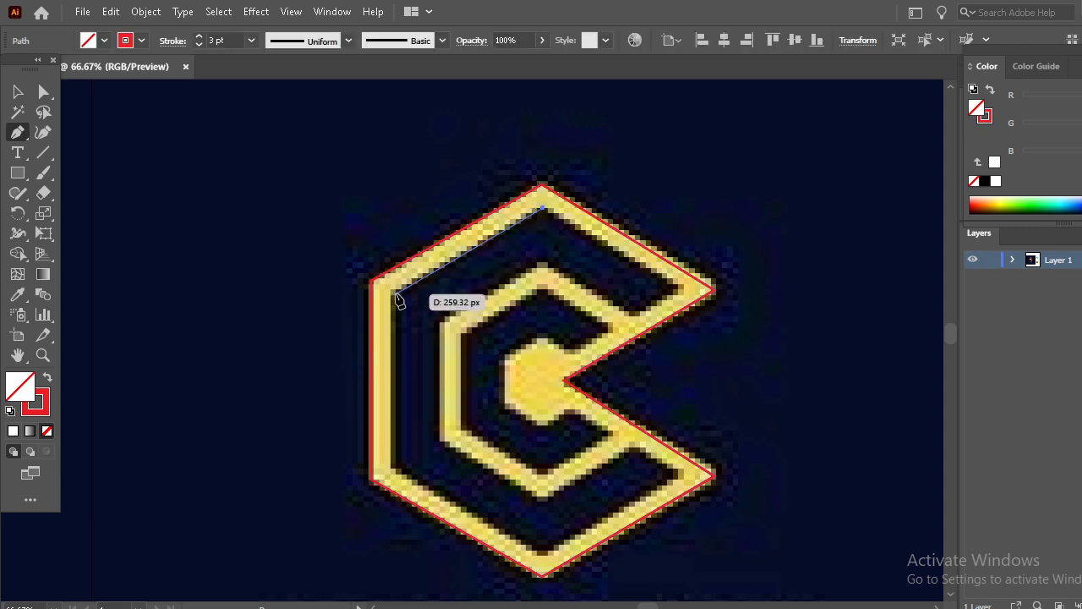
{"action": "left_click_drag", "start_coordinate": [396, 292], "coordinate": [401, 418]}
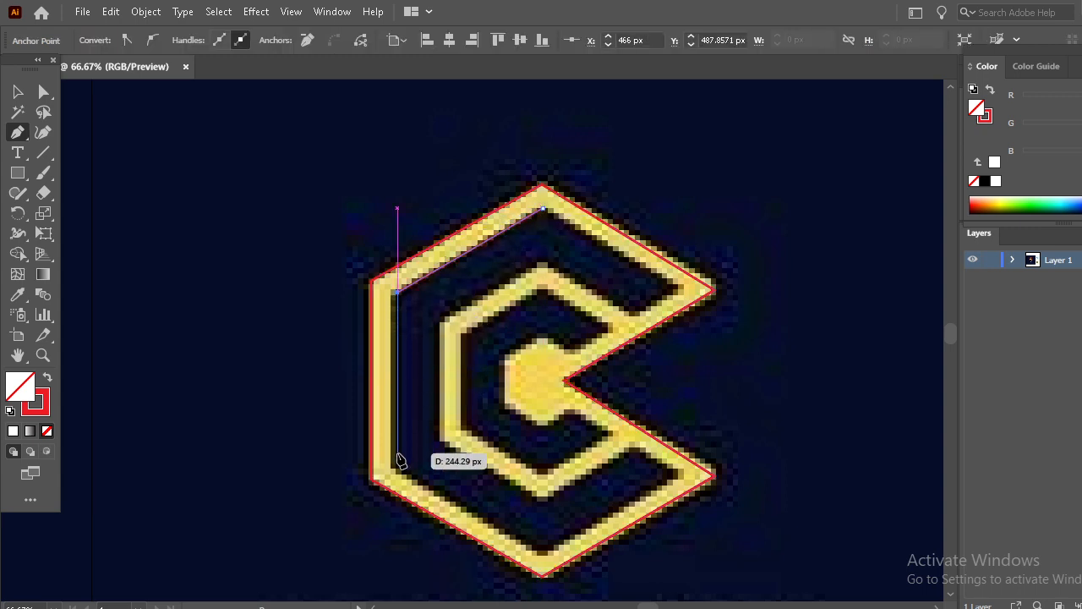
{"action": "left_click", "coordinate": [397, 462]}
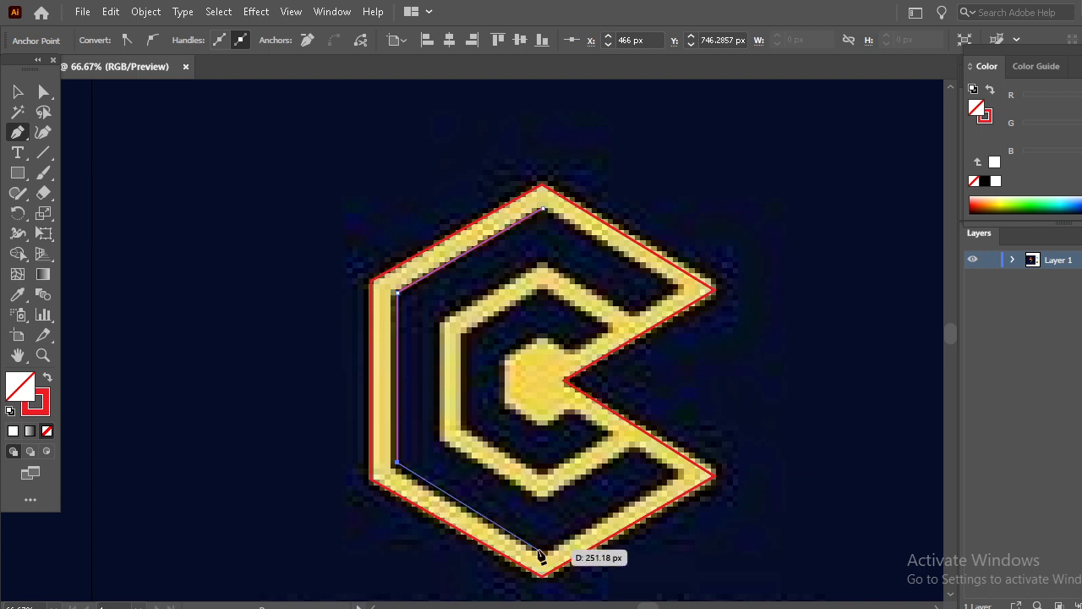
{"action": "left_click", "coordinate": [542, 552]}
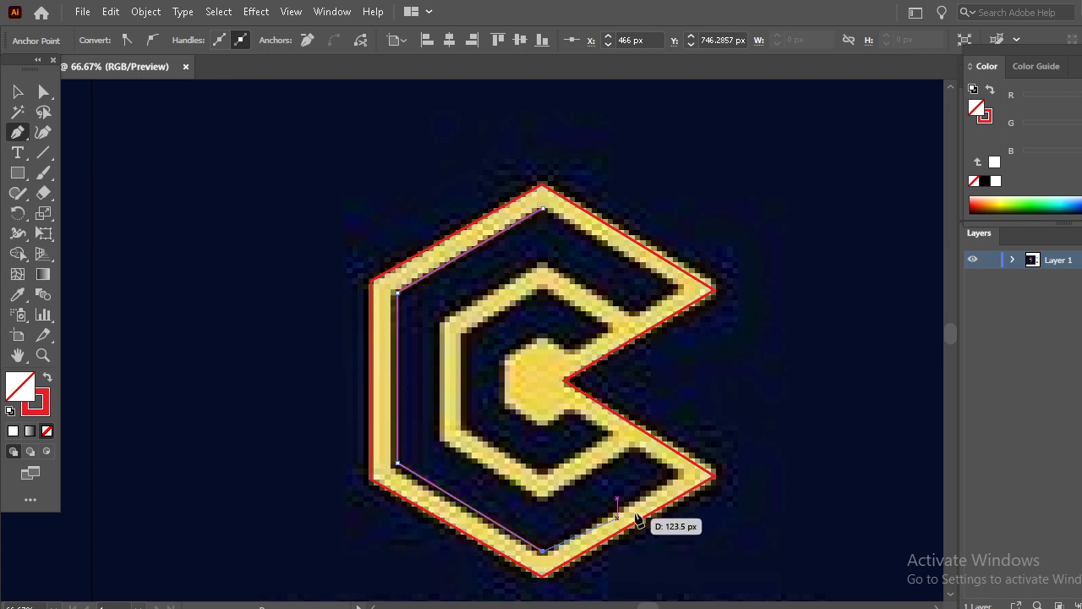
{"action": "left_click", "coordinate": [677, 477]}
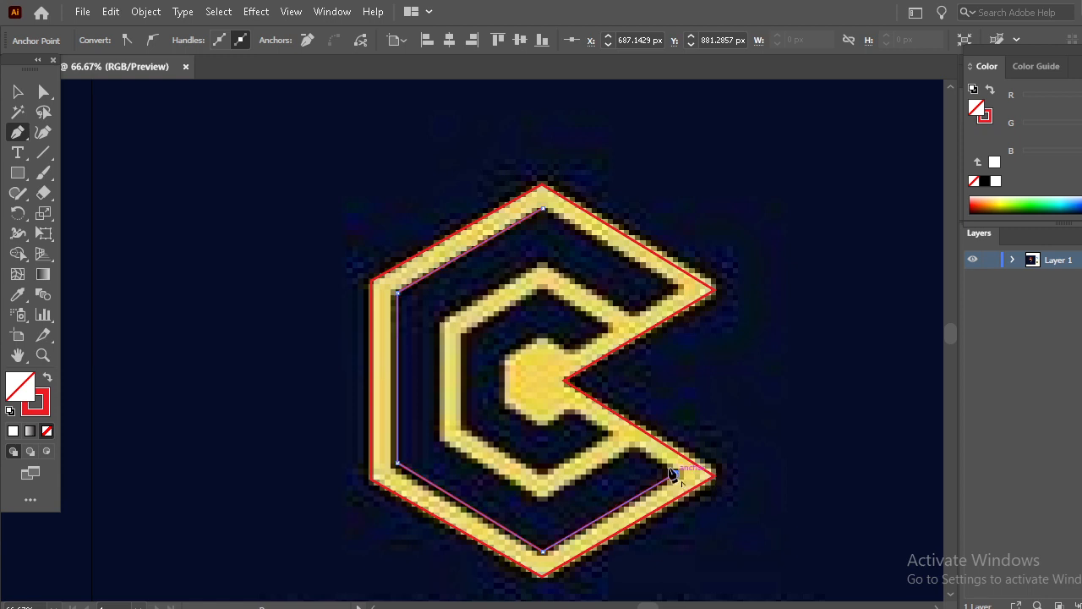
{"action": "left_click", "coordinate": [630, 447]}
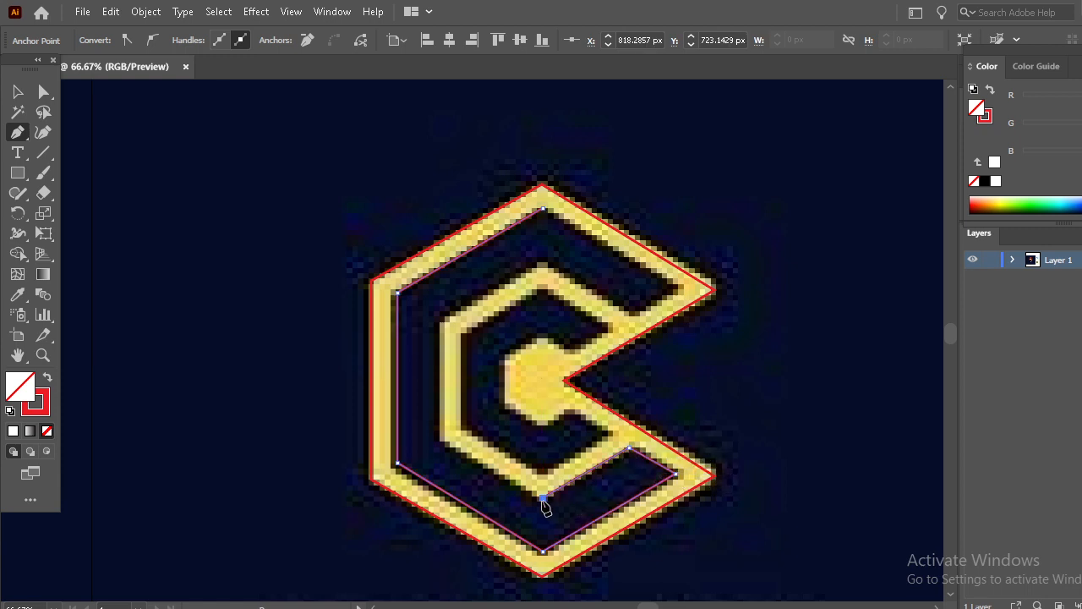
{"action": "left_click", "coordinate": [542, 497]}
{"action": "left_click", "coordinate": [446, 442]}
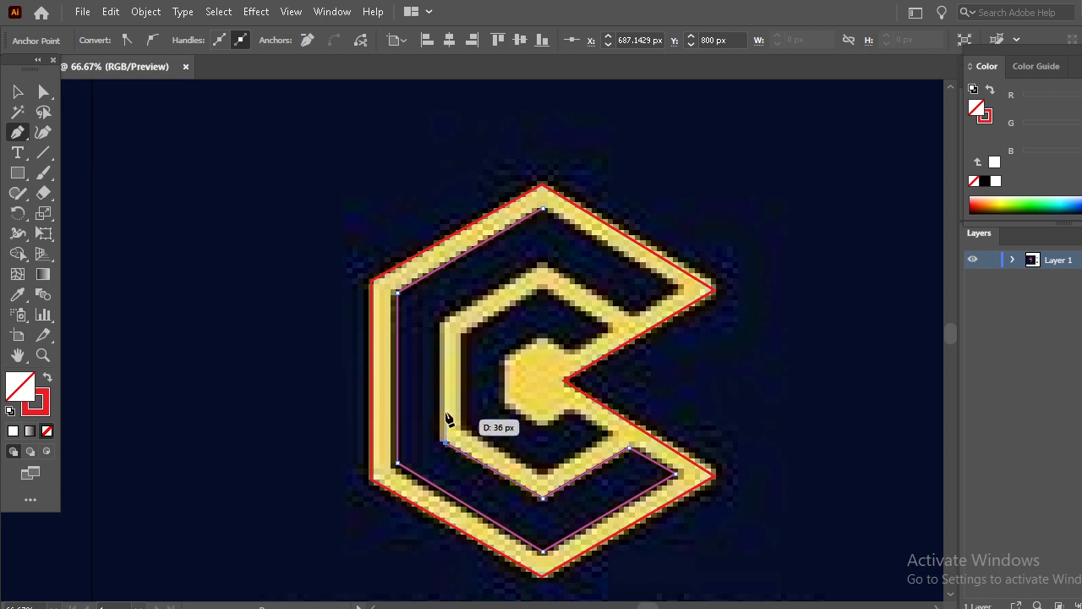
{"action": "left_click", "coordinate": [442, 320]}
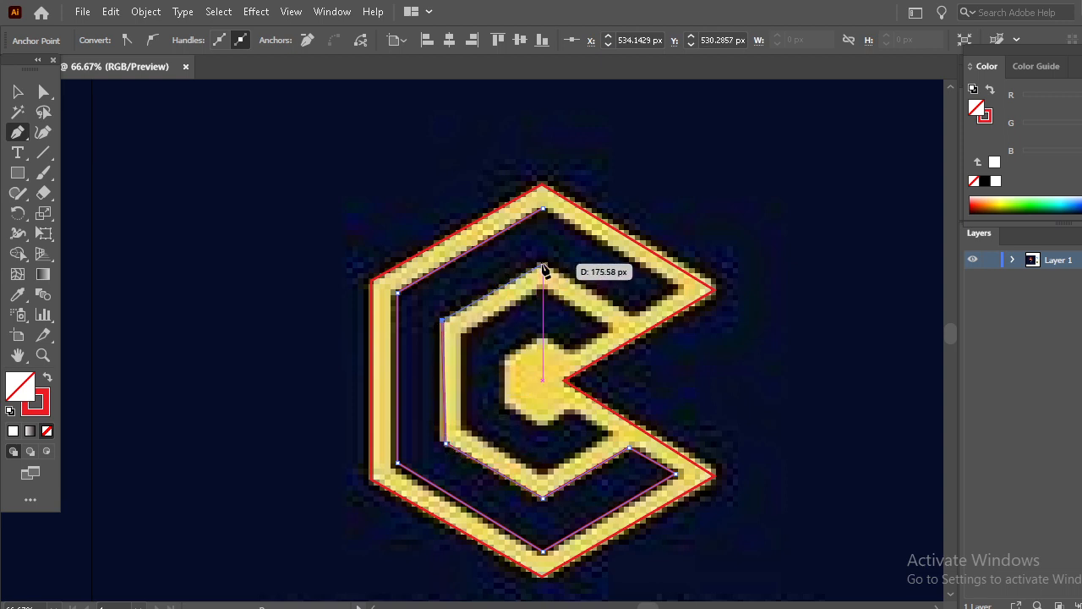
{"action": "left_click", "coordinate": [543, 267]}
{"action": "left_click", "coordinate": [629, 313]}
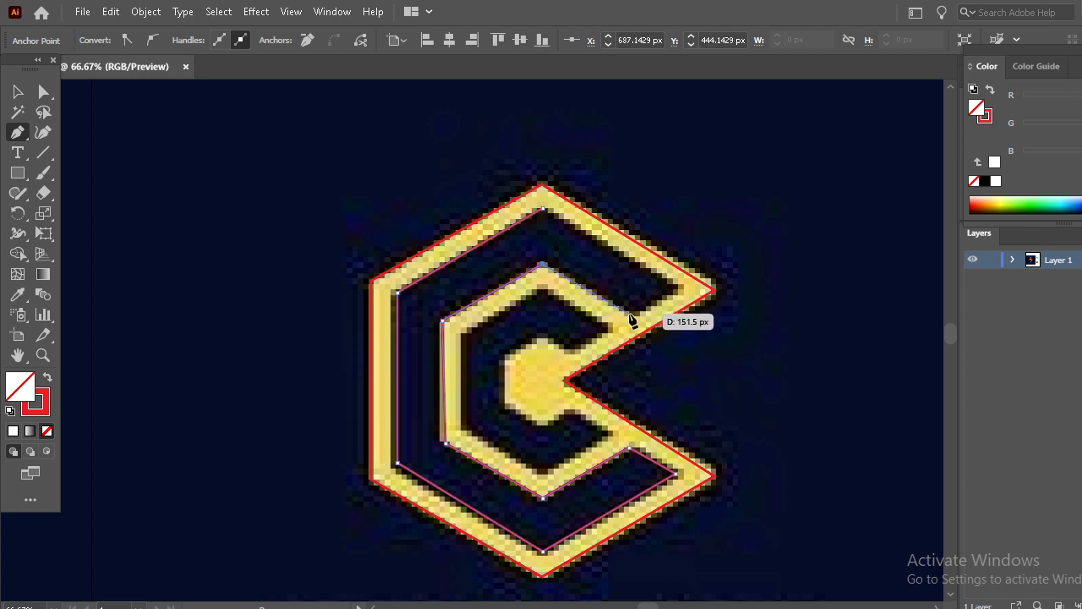
{"action": "left_click", "coordinate": [677, 287]}
{"action": "left_click", "coordinate": [544, 211]}
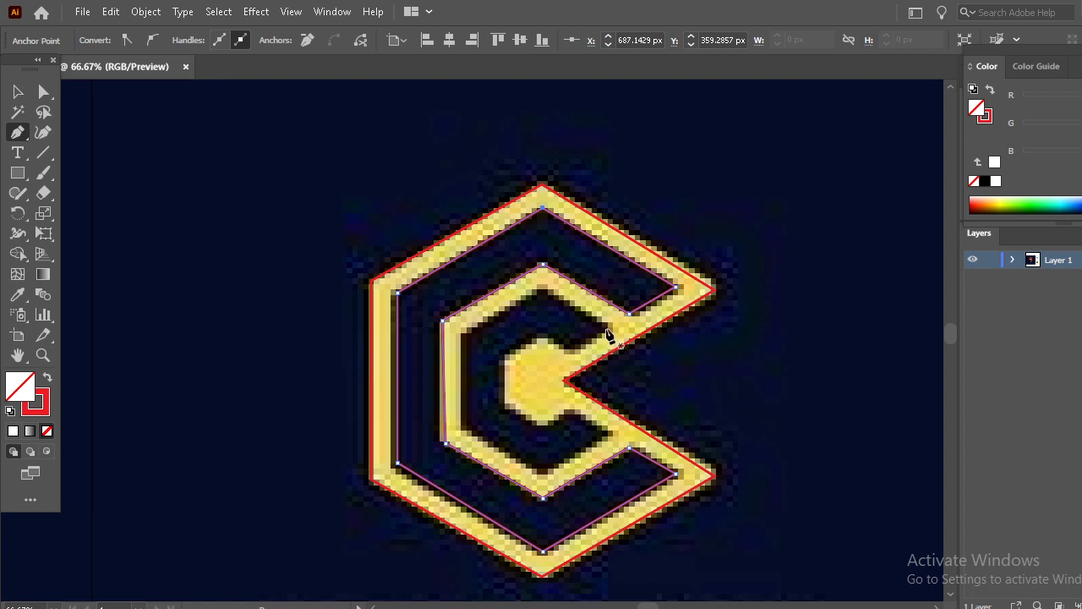
- Trace the inner C band together with the central hexagon as a third closed Pen path
{"action": "left_click", "coordinate": [606, 329]}
{"action": "left_click", "coordinate": [542, 289]}
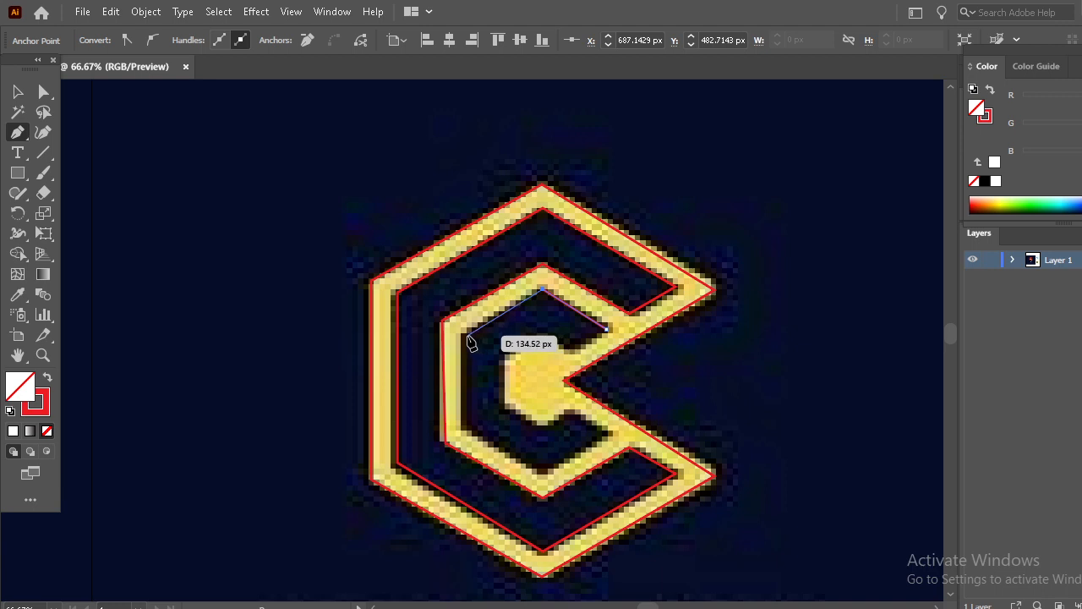
{"action": "left_click", "coordinate": [467, 336]}
{"action": "left_click", "coordinate": [468, 426]}
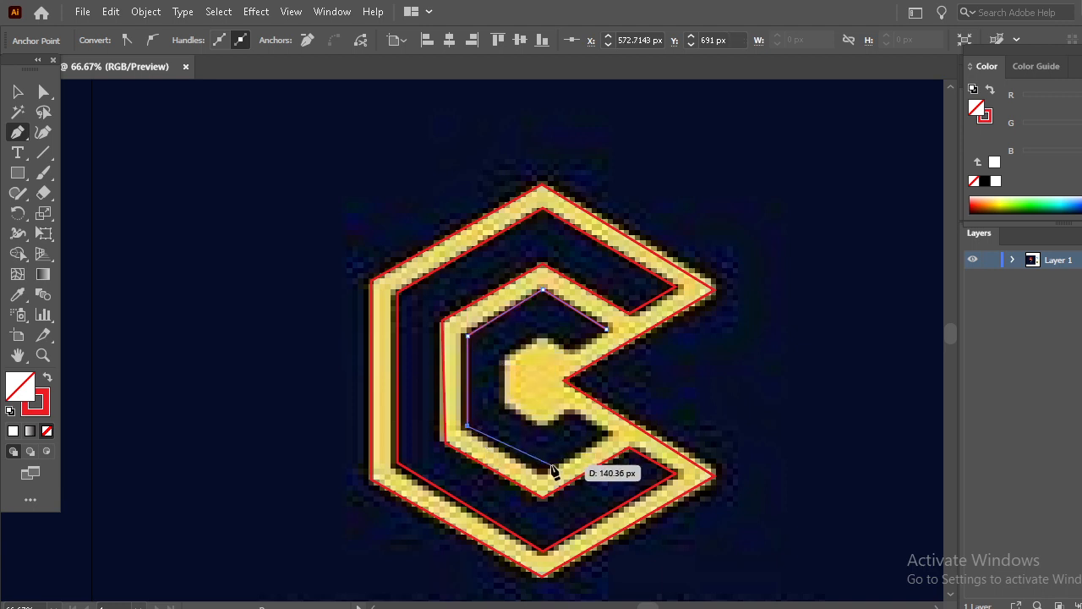
{"action": "left_click", "coordinate": [542, 471]}
{"action": "left_click", "coordinate": [606, 433]}
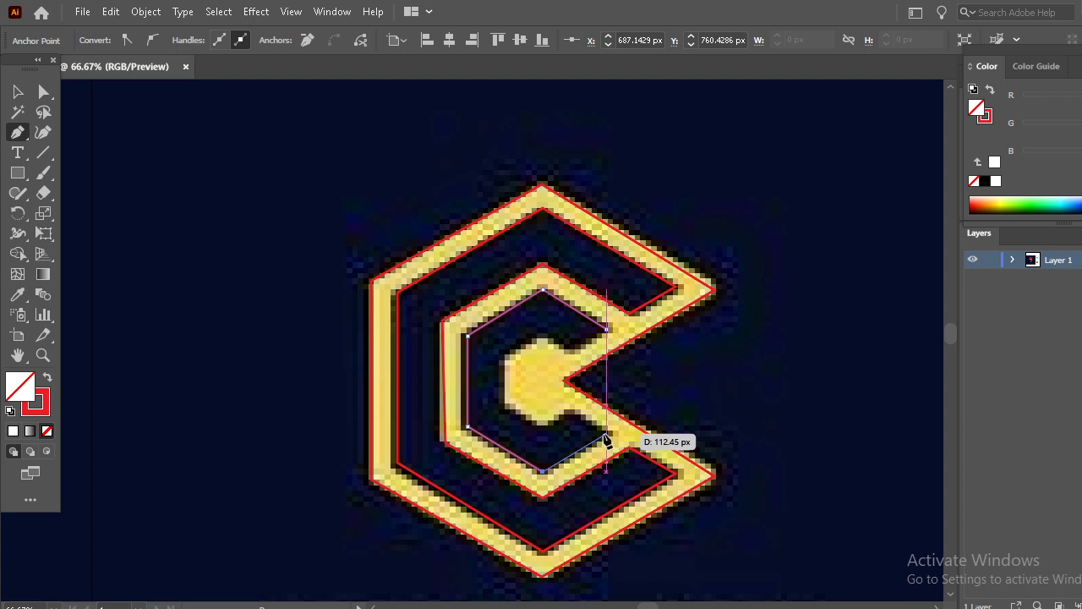
{"action": "left_click", "coordinate": [570, 412]}
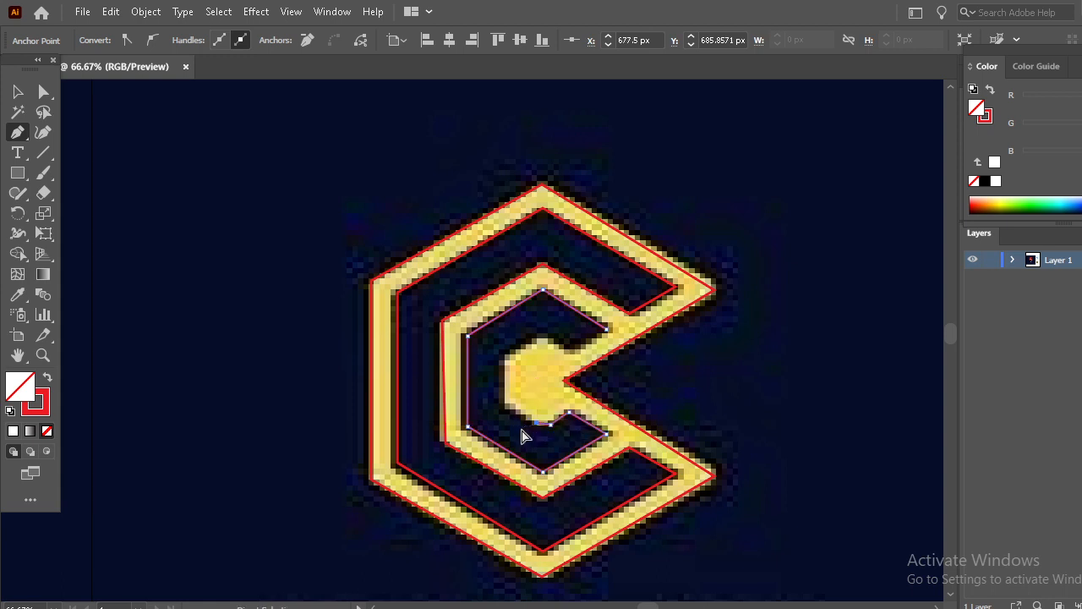
{"action": "left_click", "coordinate": [538, 422]}
{"action": "left_click", "coordinate": [508, 402]}
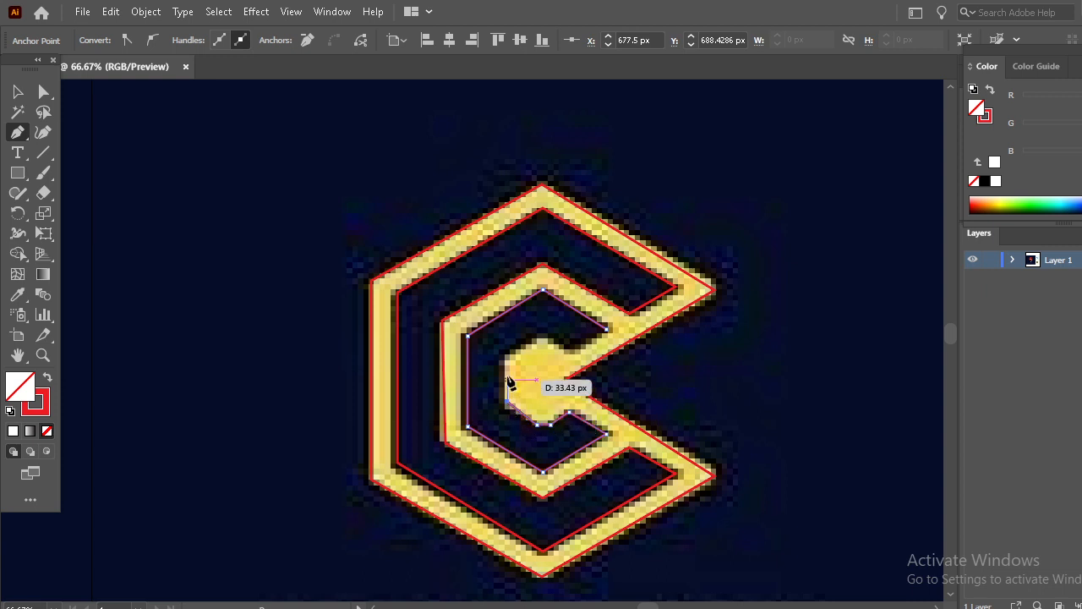
{"action": "left_click", "coordinate": [509, 362]}
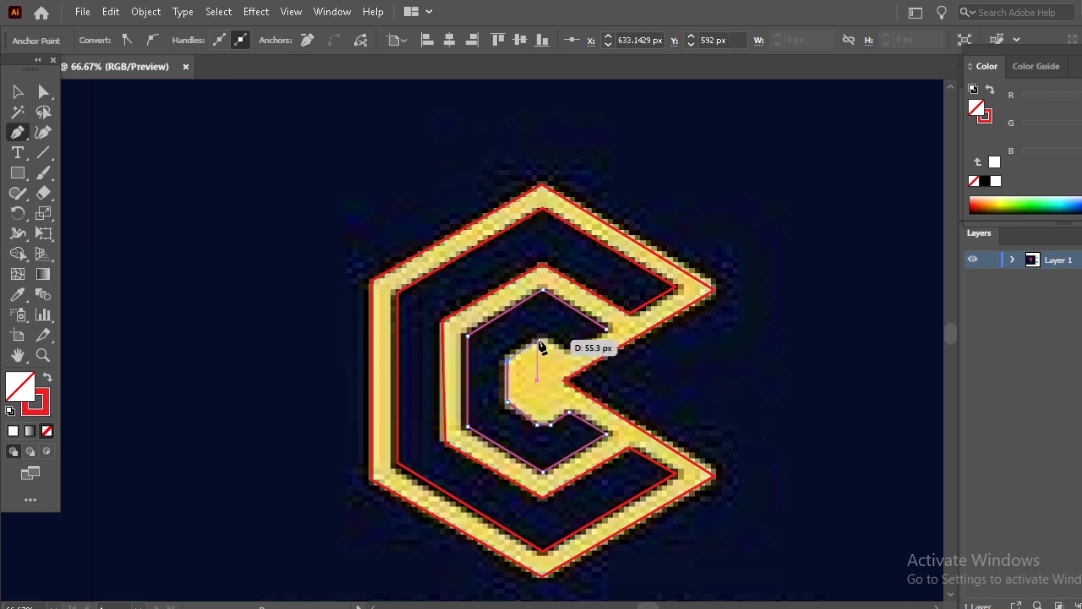
{"action": "left_click", "coordinate": [535, 340]}
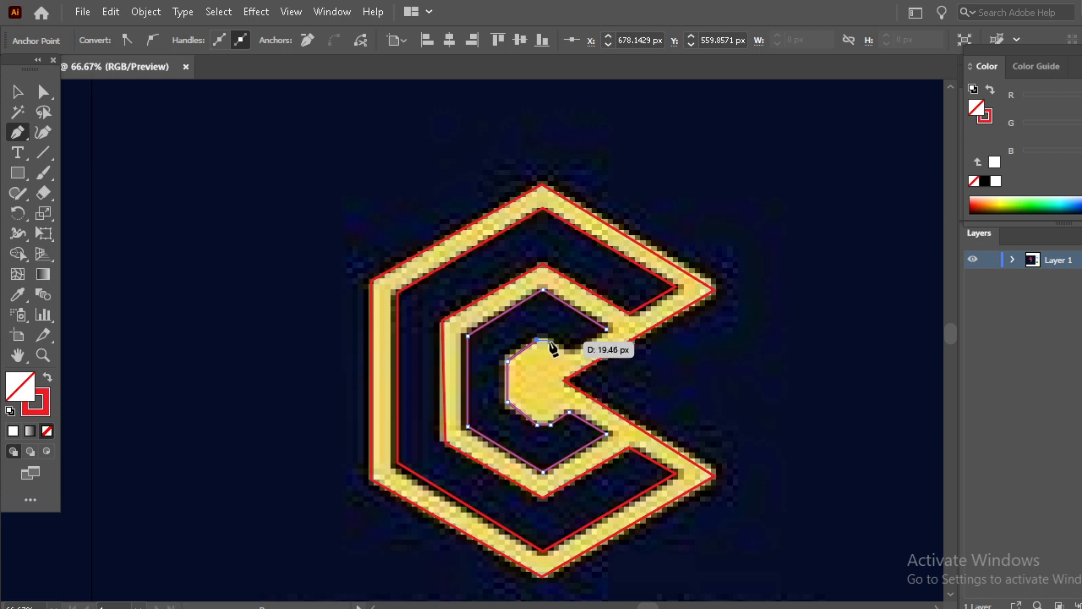
{"action": "left_click", "coordinate": [545, 341]}
{"action": "left_click", "coordinate": [565, 352]}
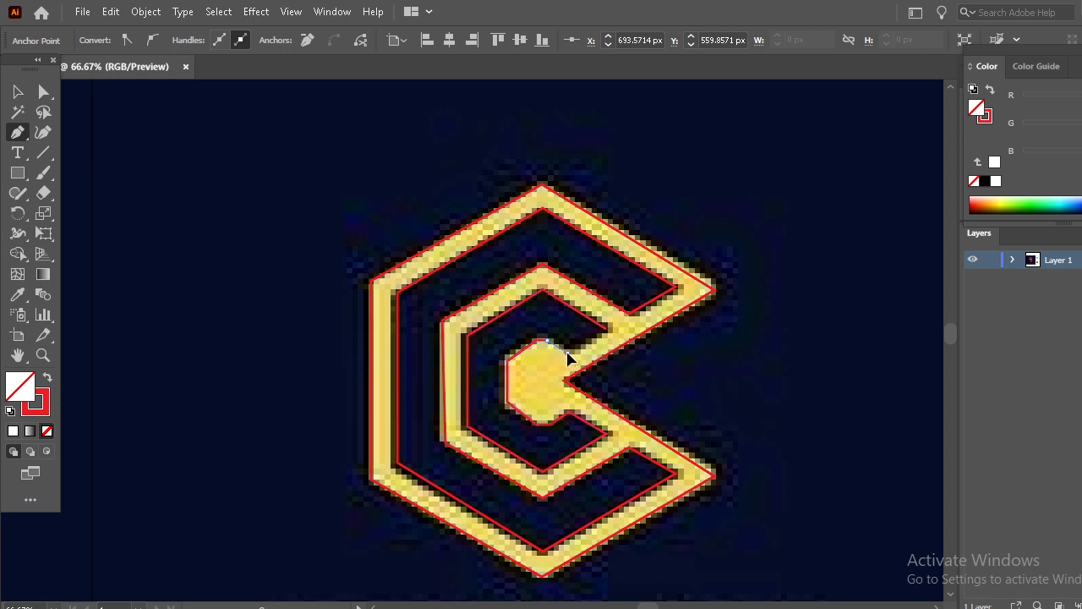
{"action": "left_click", "coordinate": [609, 330]}
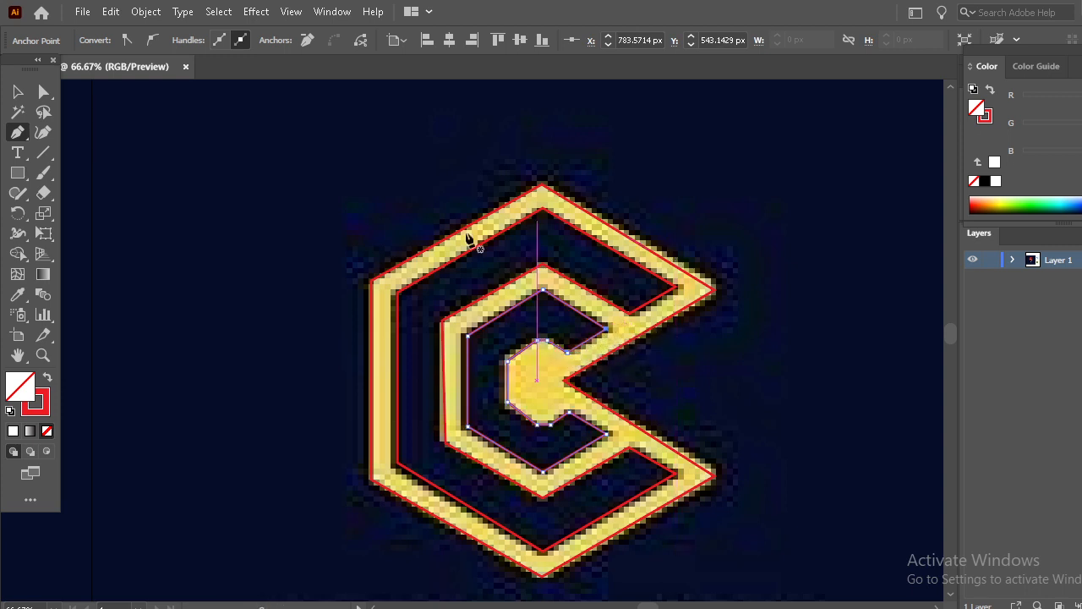
- Select all three traced paths and move them off the reference image onto the empty canvas
{"action": "left_click", "coordinate": [17, 91]}
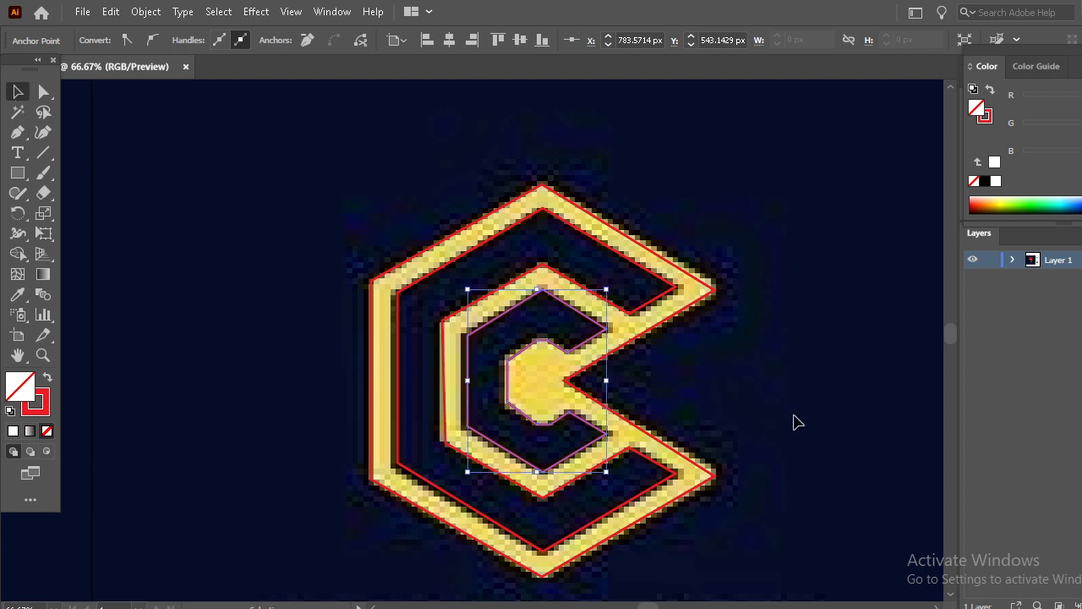
{"action": "left_click_drag", "start_coordinate": [817, 525], "coordinate": [762, 496]}
{"action": "left_click_drag", "start_coordinate": [357, 233], "coordinate": [358, 232]}
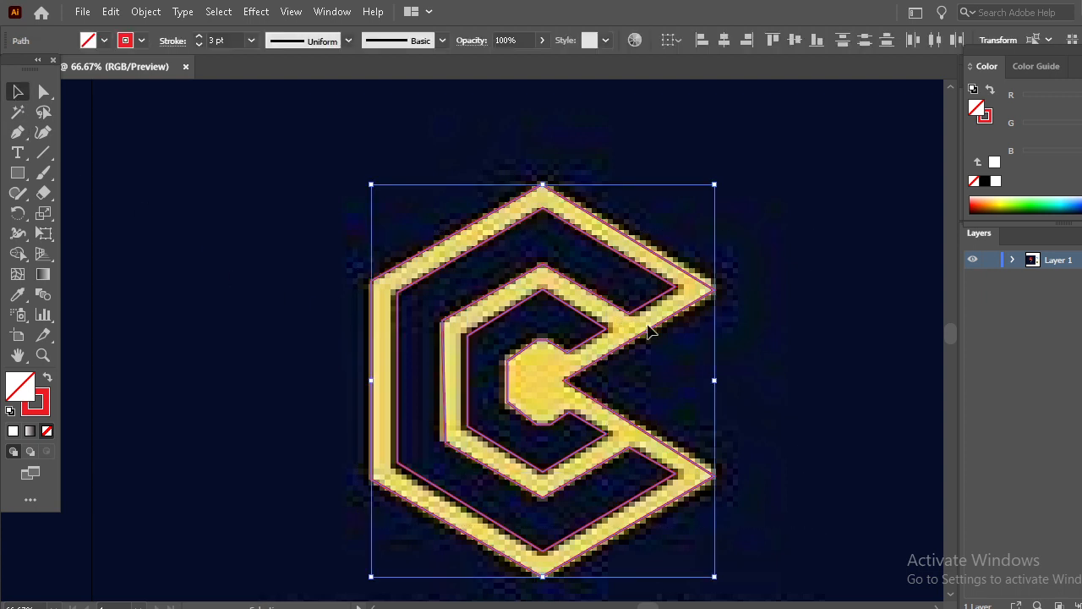
{"action": "key", "text": "space"}
{"action": "mouse_move", "coordinate": [616, 318]}
{"action": "left_mouse_down"}
{"action": "mouse_move", "coordinate": [253, 314]}
{"action": "mouse_move", "coordinate": [160, 299]}
{"action": "mouse_move", "coordinate": [635, 301]}
{"action": "left_mouse_up"}
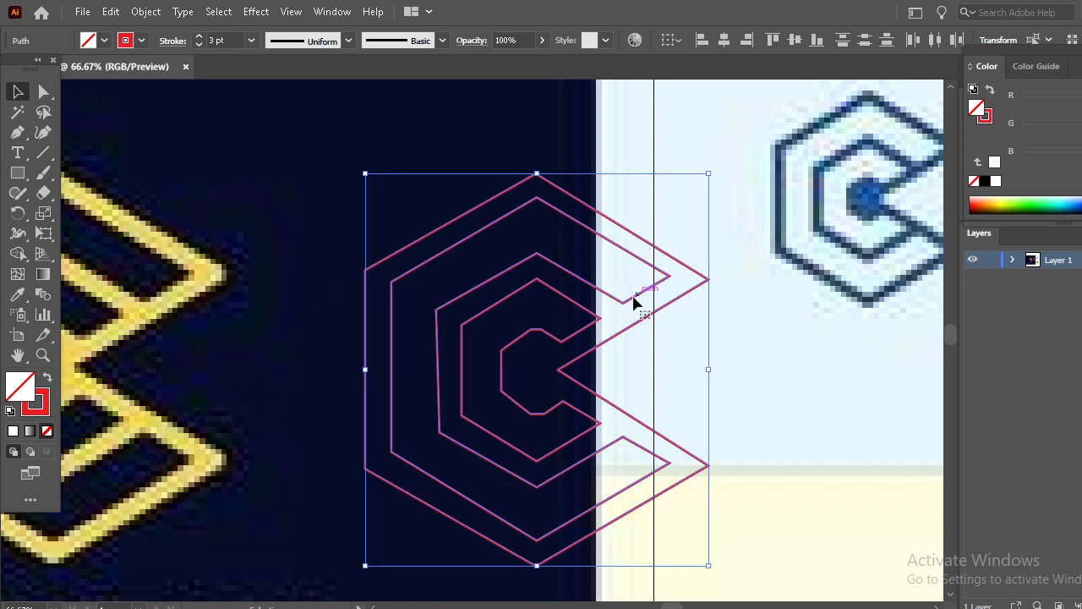
{"action": "key", "text": "space"}
{"action": "left_click_drag", "start_coordinate": [555, 301], "coordinate": [75, 308]}
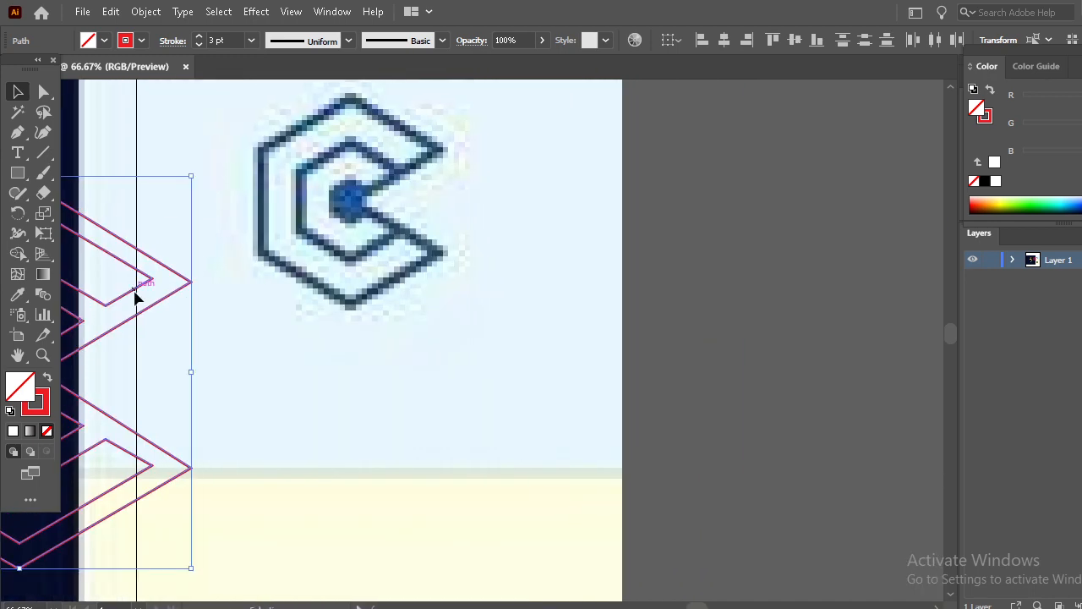
{"action": "mouse_move", "coordinate": [140, 290]}
{"action": "left_mouse_down"}
{"action": "mouse_move", "coordinate": [870, 282]}
{"action": "mouse_move", "coordinate": [885, 231]}
{"action": "left_mouse_up"}
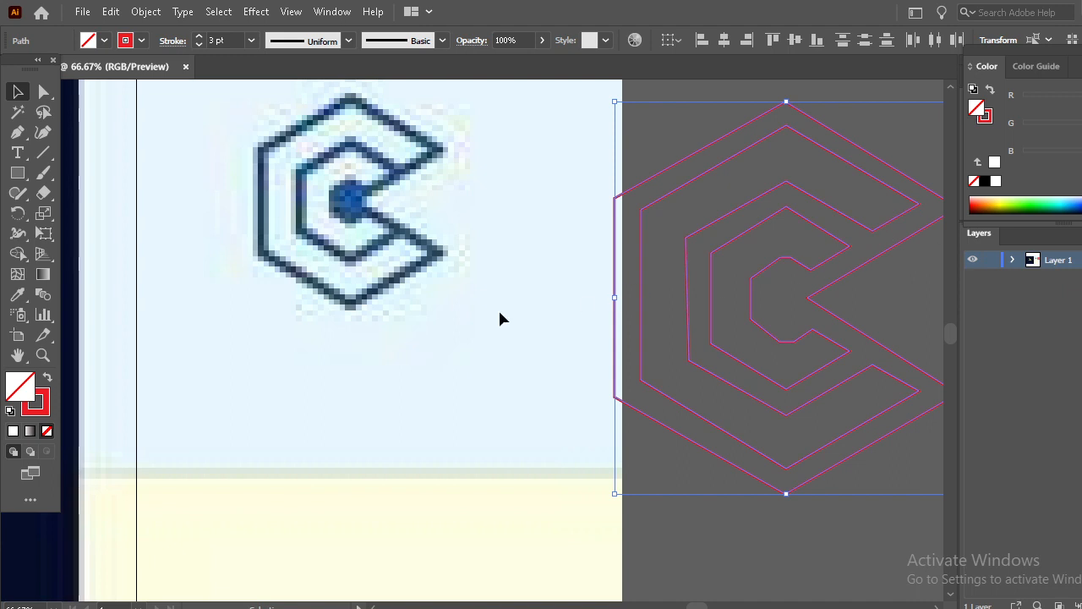
{"action": "key", "text": "space"}
{"action": "left_click_drag", "start_coordinate": [498, 314], "coordinate": [303, 317]}
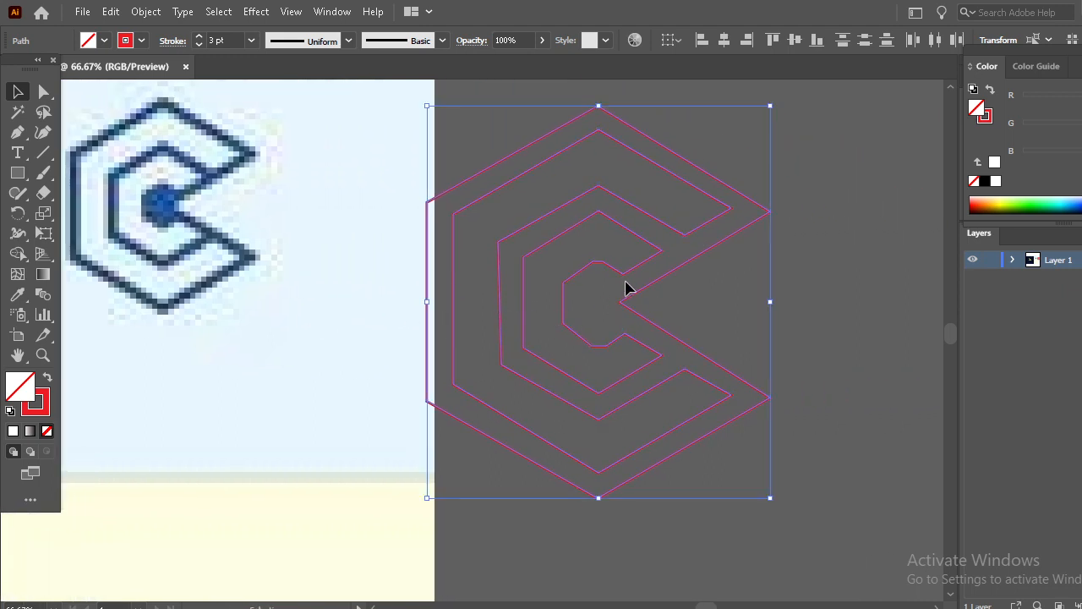
{"action": "left_click_drag", "start_coordinate": [620, 283], "coordinate": [727, 270]}
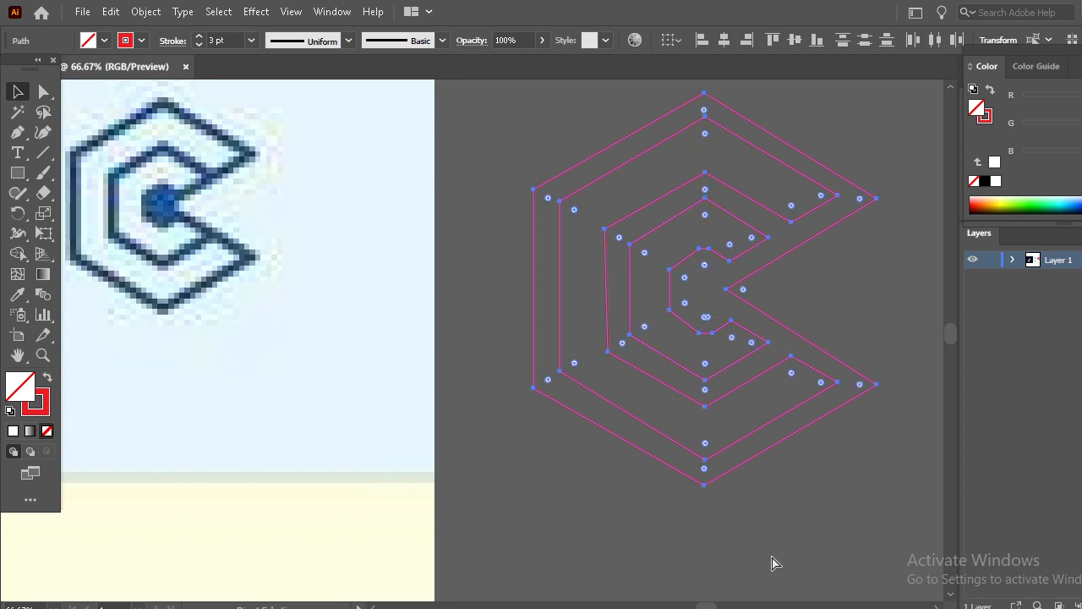
- Reposition the traced C paths beside the reference logo and scale them up proportionally, then deselect
{"action": "key", "text": "ctrl+minus"}
{"action": "key", "text": "ctrl+minus"}
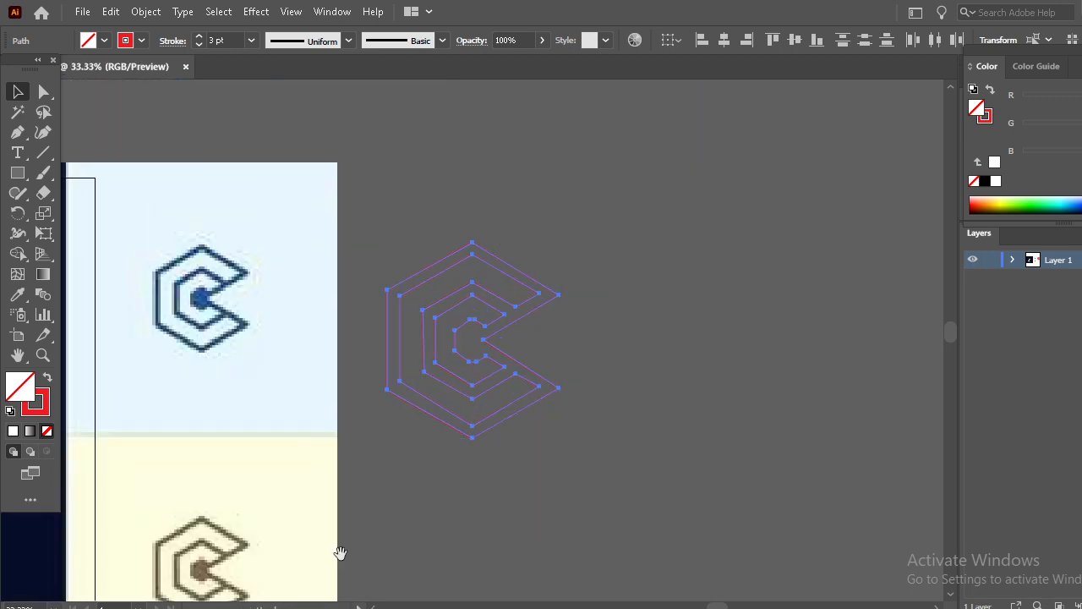
{"action": "left_click_drag", "start_coordinate": [338, 553], "coordinate": [688, 440]}
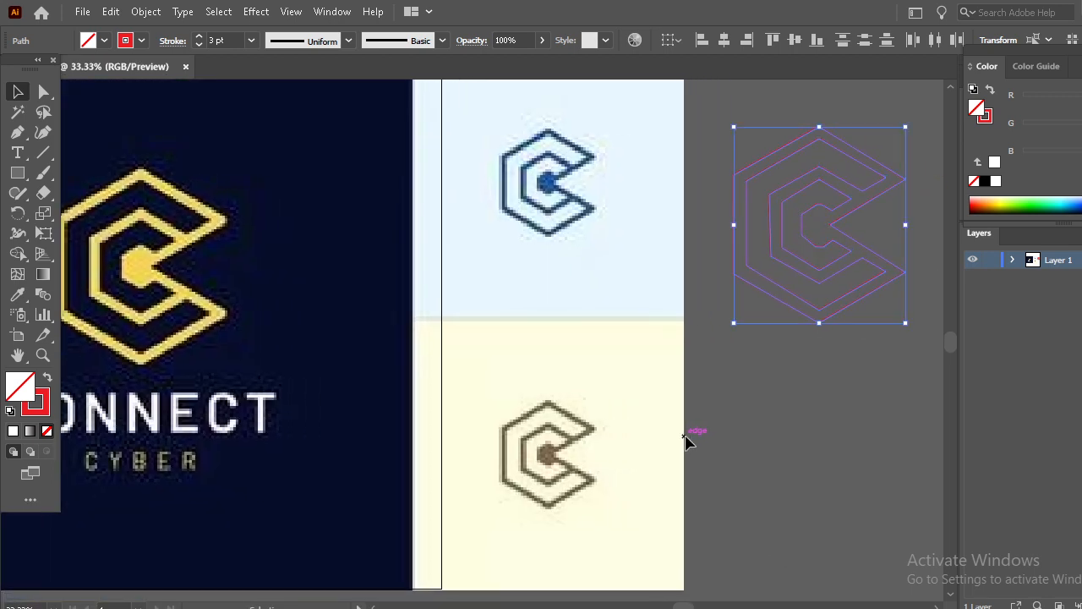
{"action": "key", "text": "ctrl+minus"}
{"action": "key", "text": "ctrl+minus"}
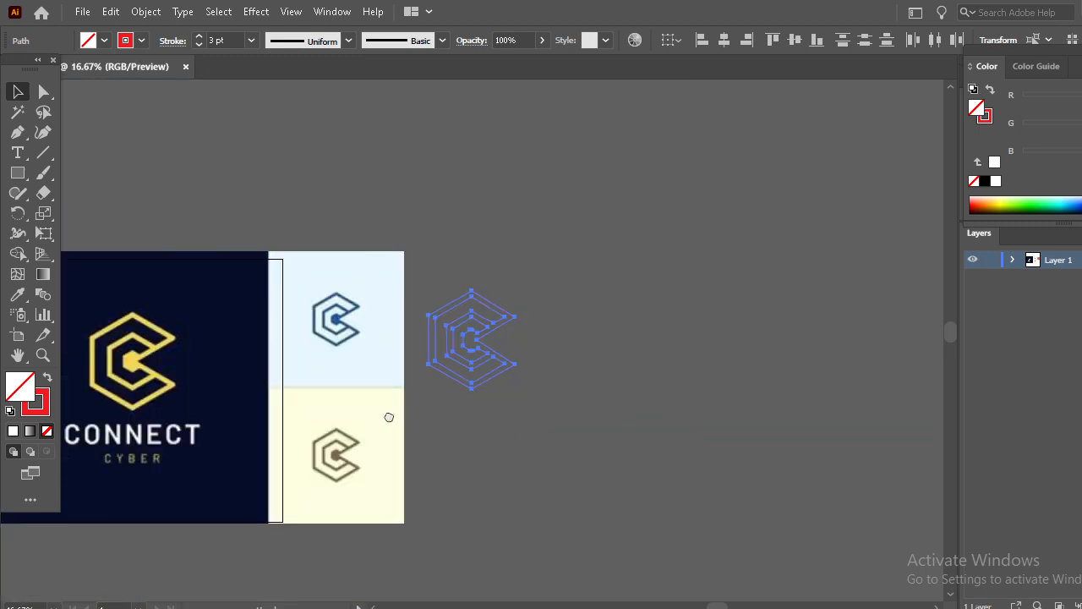
{"action": "left_click_drag", "start_coordinate": [387, 416], "coordinate": [471, 404]}
{"action": "left_click", "coordinate": [642, 481]}
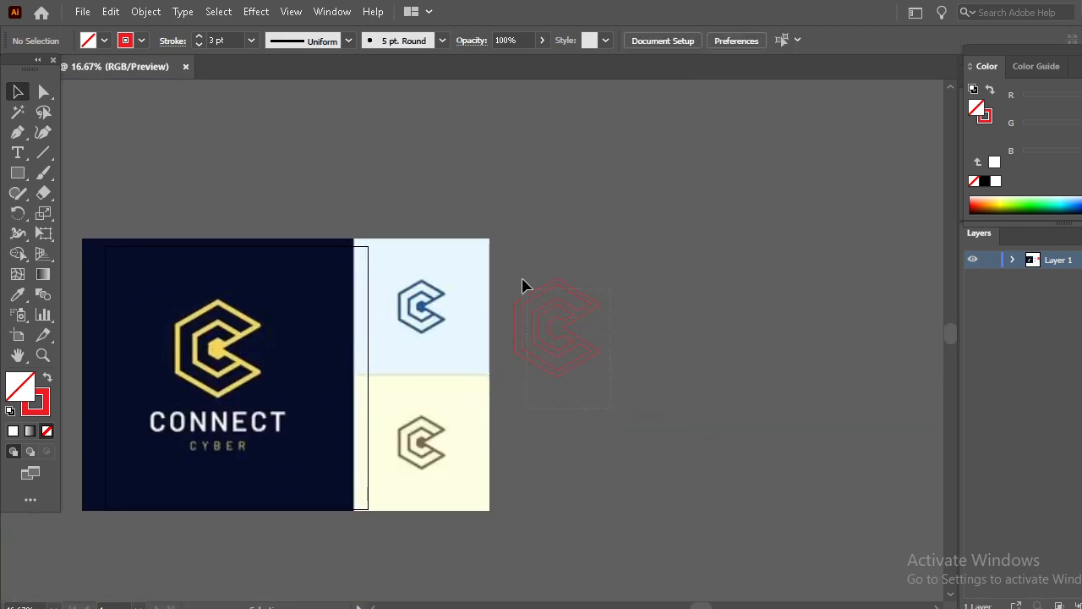
{"action": "left_click_drag", "start_coordinate": [512, 268], "coordinate": [619, 380]}
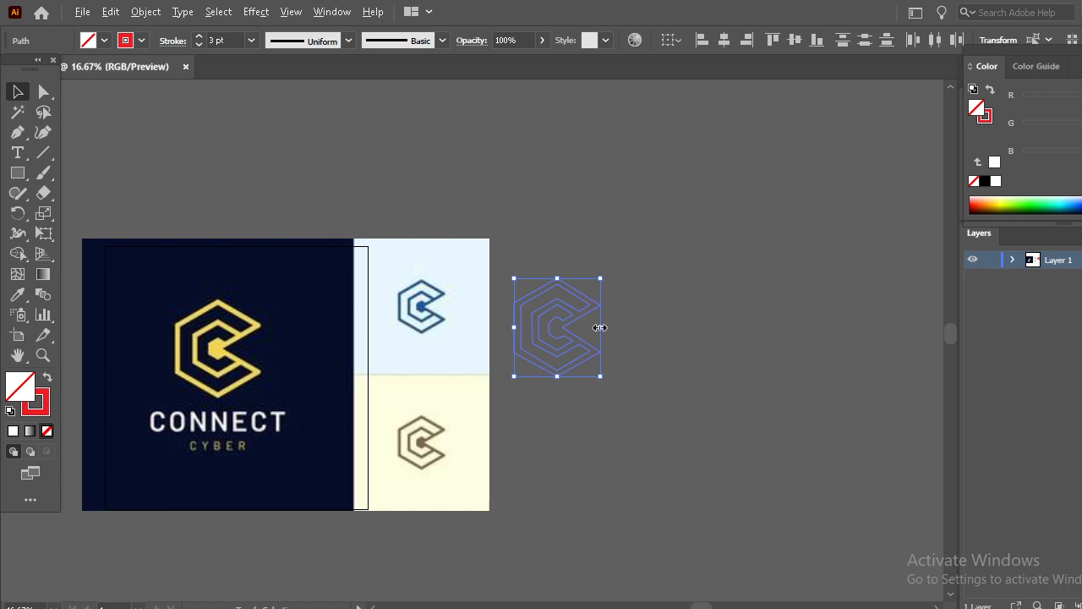
{"action": "left_click_drag", "start_coordinate": [600, 327], "coordinate": [715, 355]}
{"action": "left_click_drag", "start_coordinate": [597, 326], "coordinate": [772, 340]}
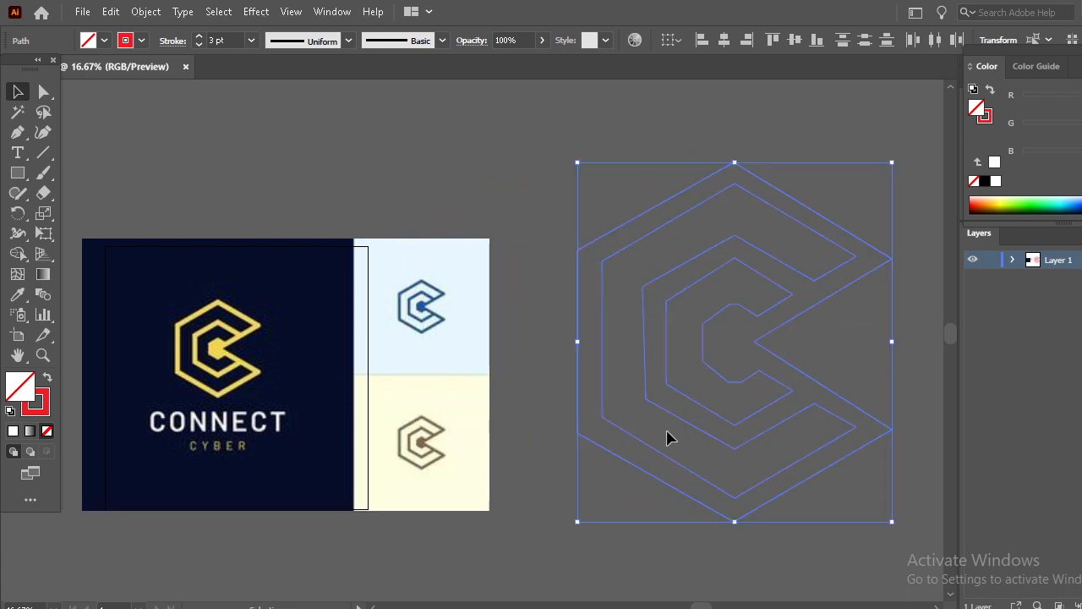
{"action": "left_click", "coordinate": [533, 446]}
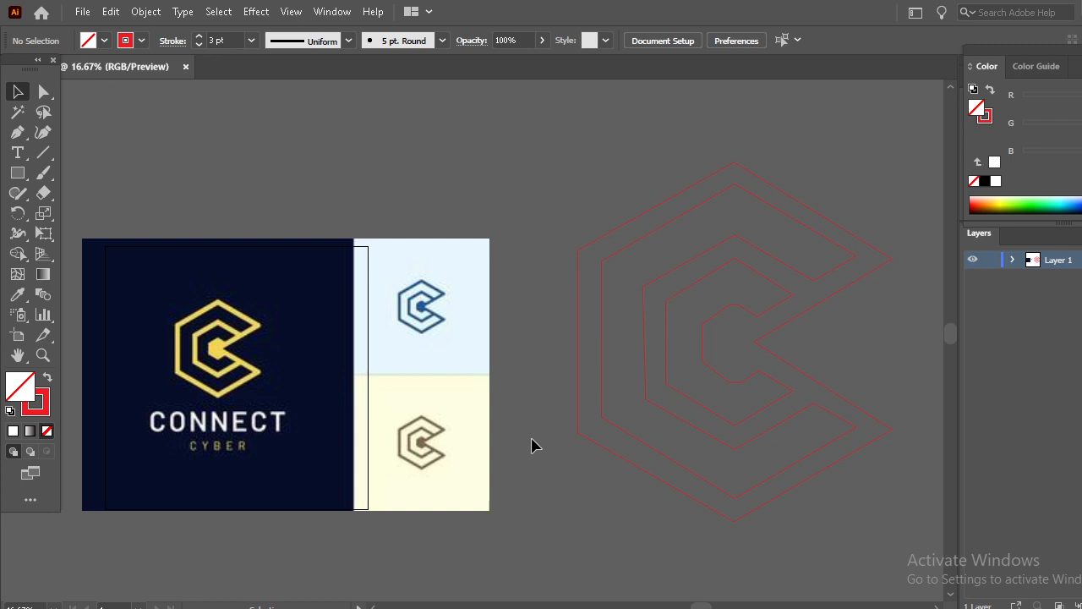
- Select the outer C path and fill it with the logo's yellow sampled from the reference using the Eyedropper
{"action": "left_click", "coordinate": [737, 524]}
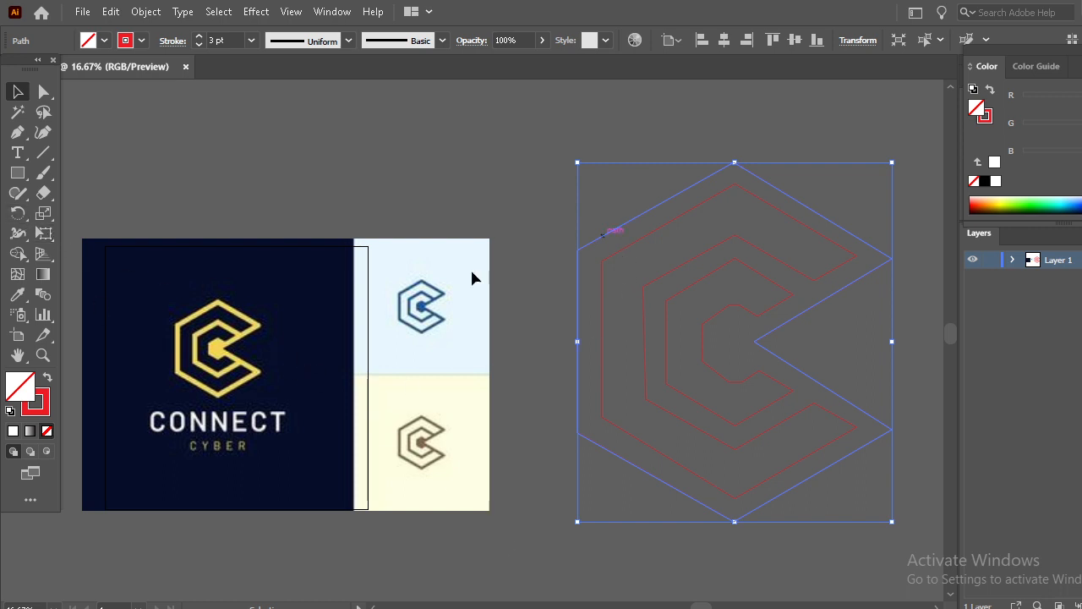
{"action": "left_click", "coordinate": [19, 296]}
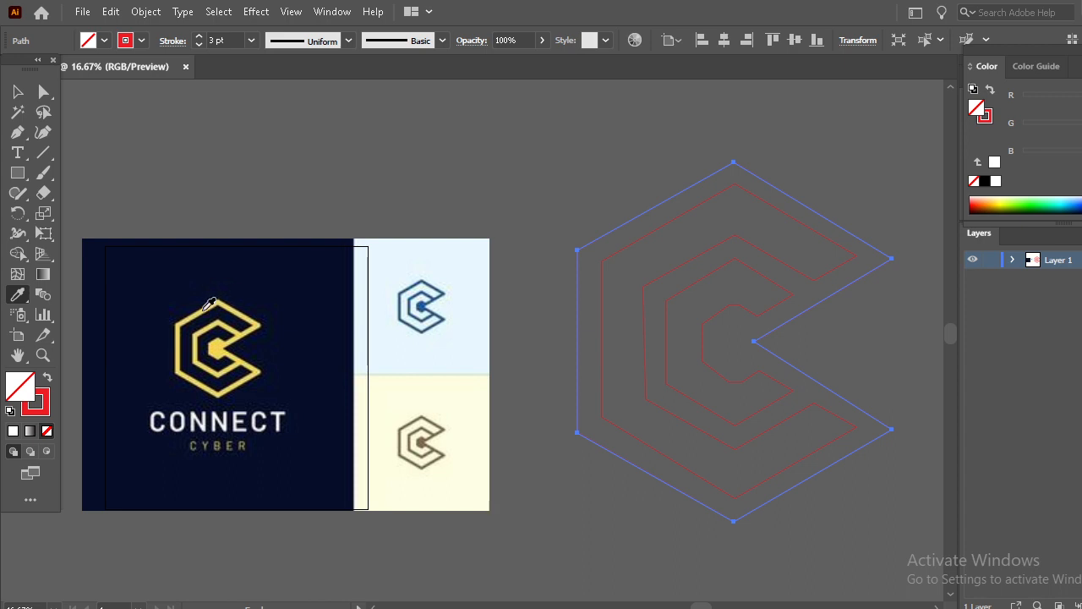
{"action": "left_click", "coordinate": [209, 306]}
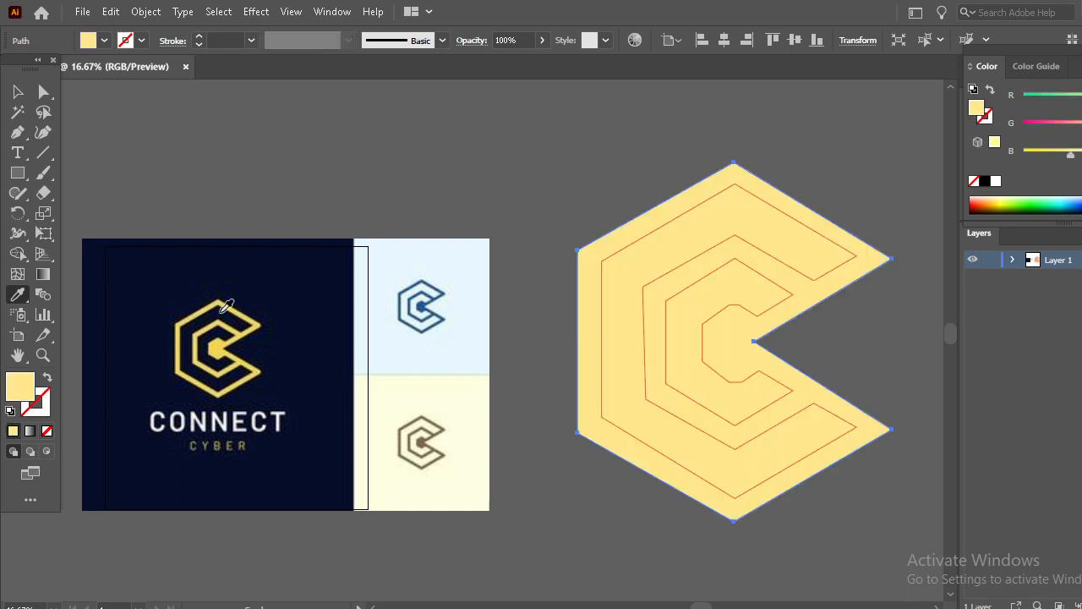
- Swap the outer path's fill to stroke and raise the stroke weight to 85 pt
{"action": "left_click", "coordinate": [48, 381]}
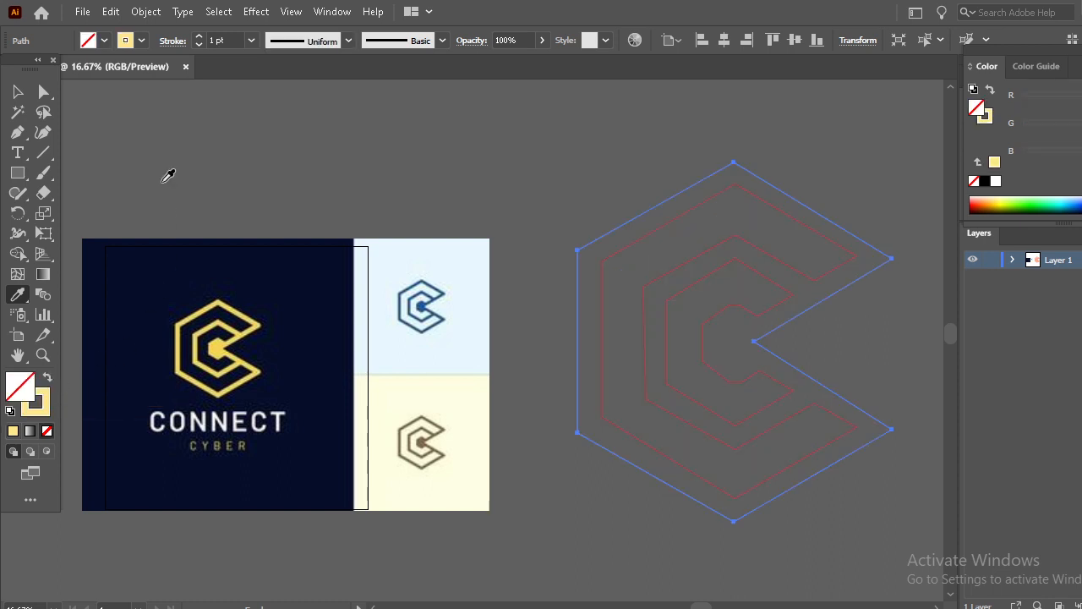
{"action": "left_click_drag", "start_coordinate": [199, 39], "coordinate": [200, 39]}
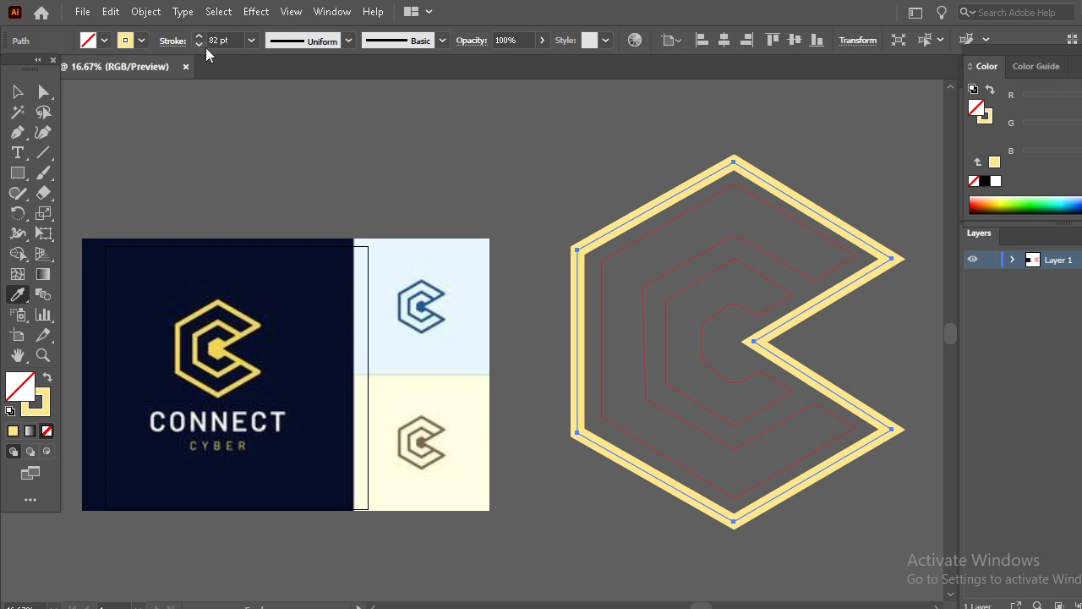
{"action": "left_click", "coordinate": [198, 37]}
{"action": "left_click", "coordinate": [199, 37]}
{"action": "left_click", "coordinate": [199, 37]}
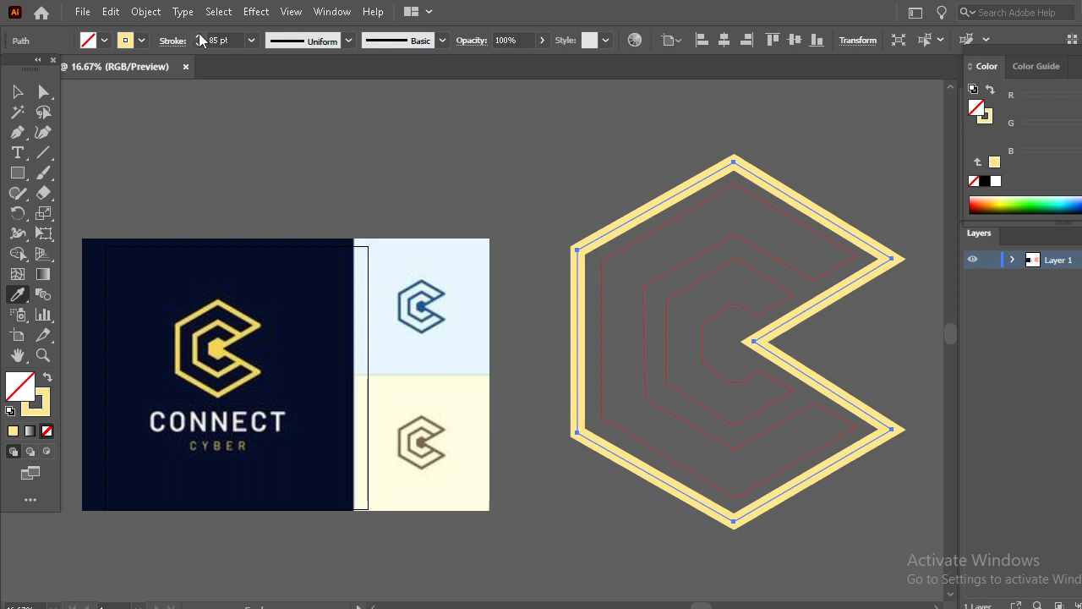
- Select the middle C path and fill it with yellow sampled from the reference logo using the Eyedropper
{"action": "left_click", "coordinate": [18, 91]}
{"action": "left_click", "coordinate": [686, 223]}
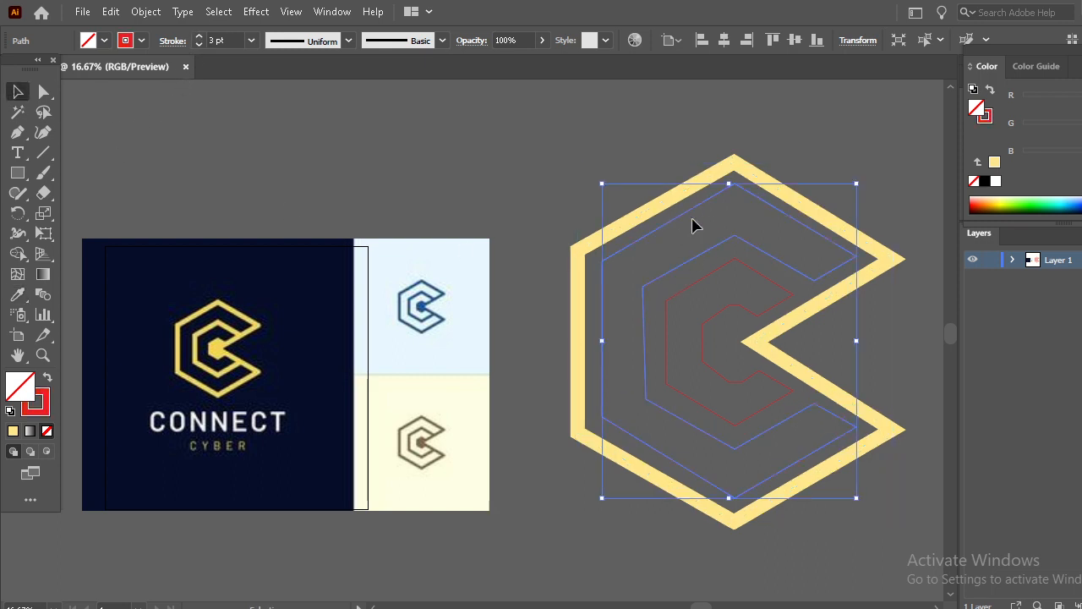
{"action": "left_click", "coordinate": [17, 294]}
{"action": "left_click", "coordinate": [217, 318]}
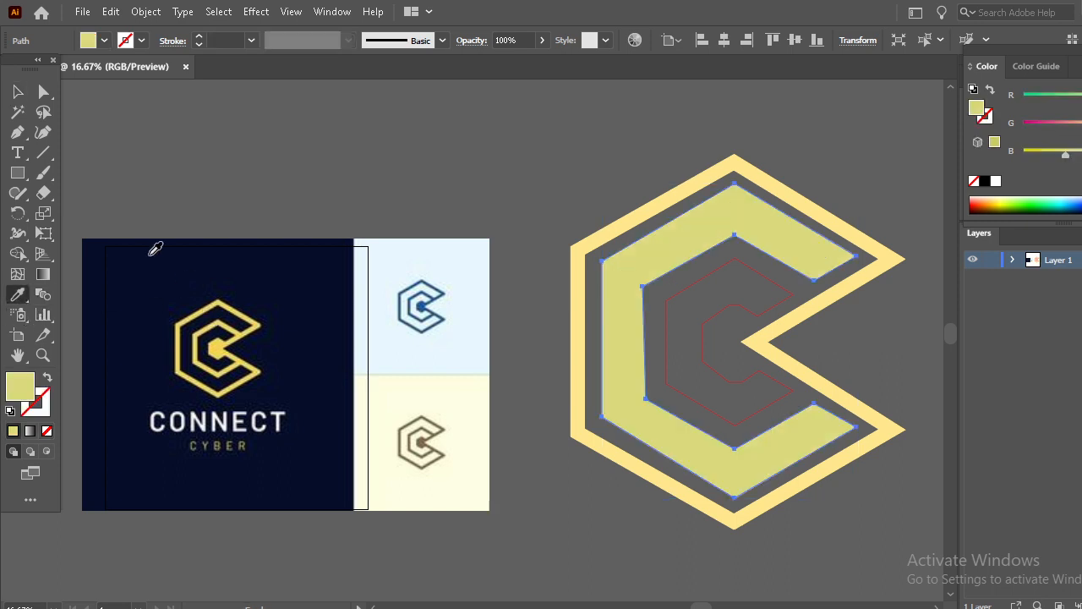
- Swap the middle path's fill and stroke, then set its fill to none so only the yellow stroke remains
{"action": "left_click", "coordinate": [15, 96]}
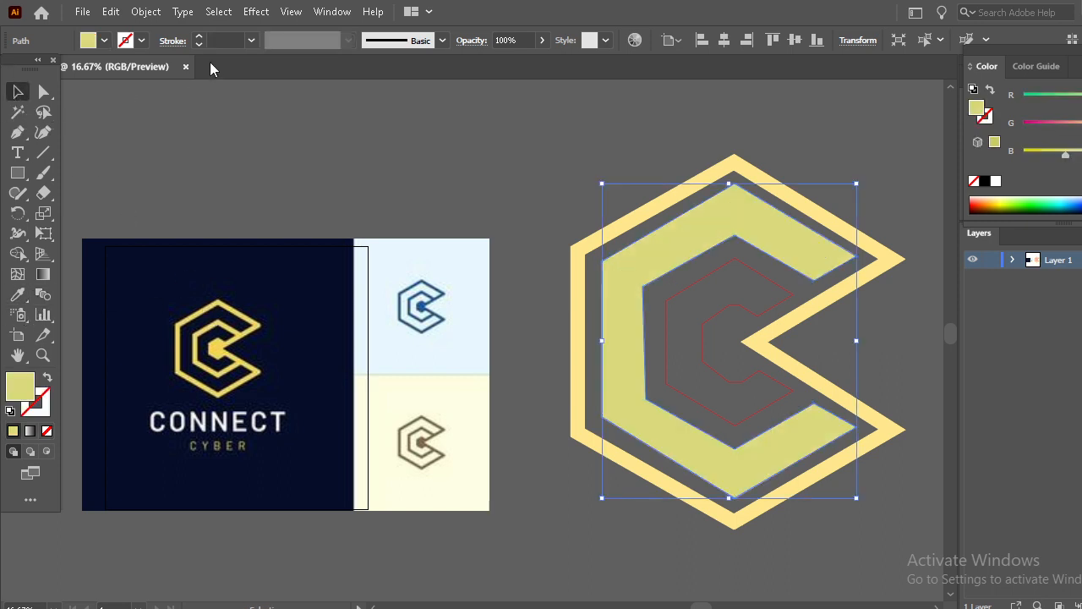
{"action": "left_click", "coordinate": [200, 38]}
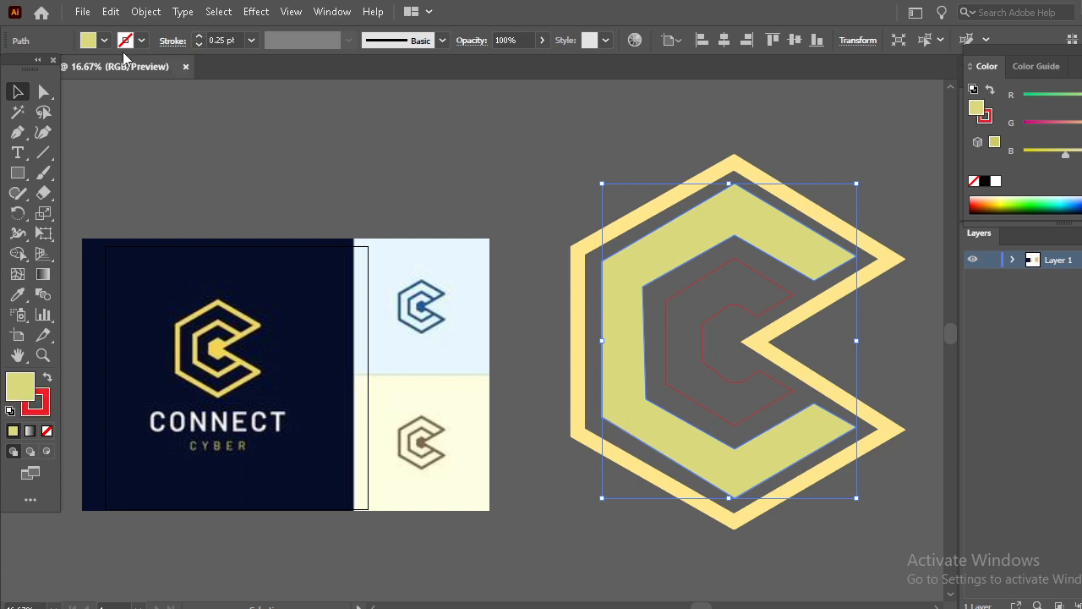
{"action": "left_click", "coordinate": [48, 377]}
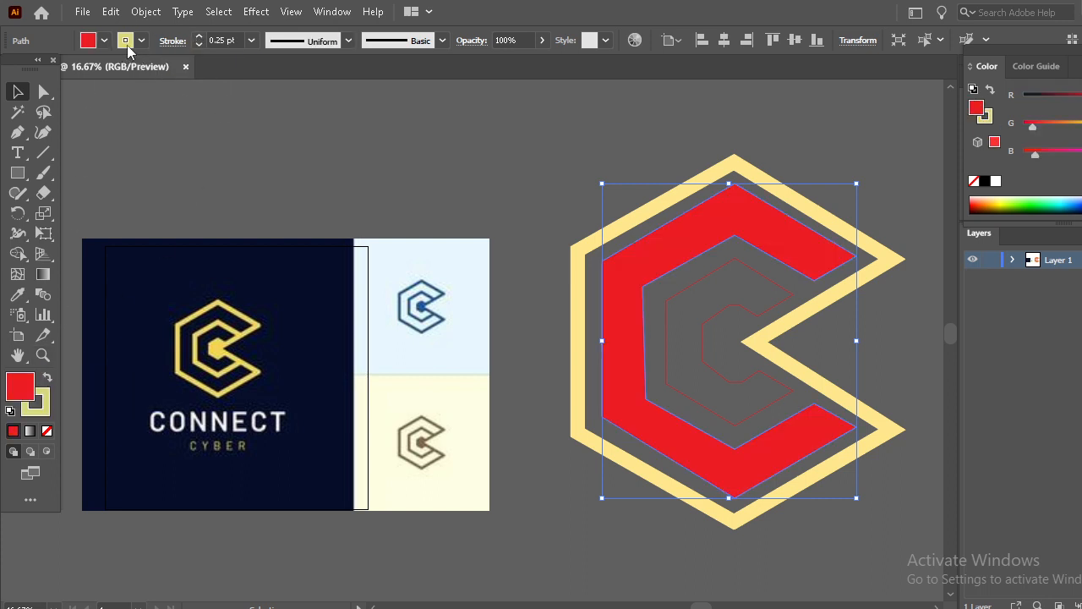
{"action": "left_click", "coordinate": [104, 40]}
{"action": "left_click", "coordinate": [12, 68]}
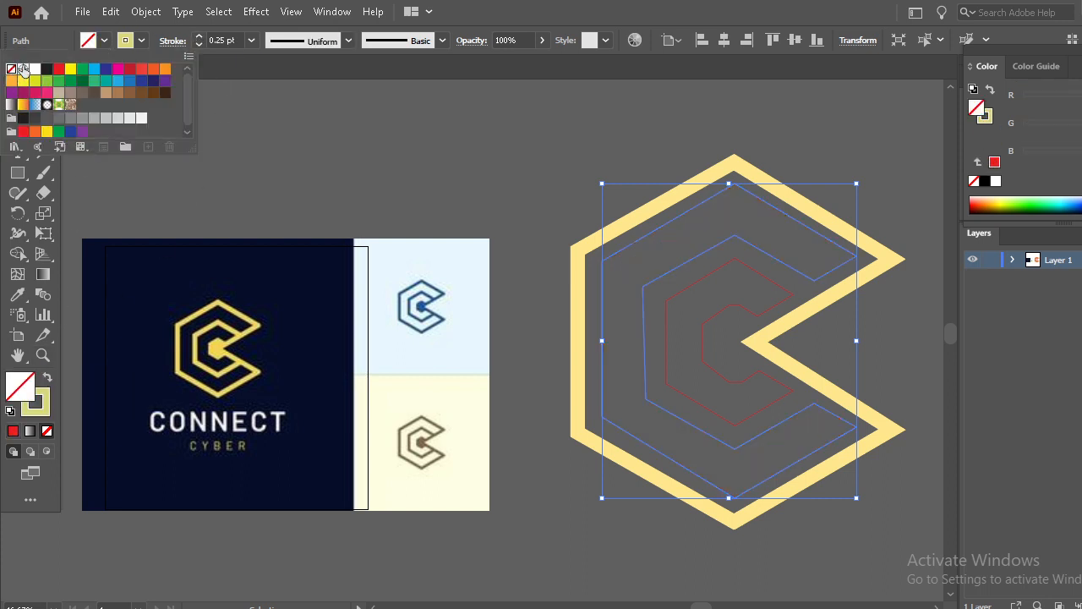
{"action": "left_click", "coordinate": [285, 76]}
- Adjust the middle path's stroke weight to 43 pt, then deselect
{"action": "left_click", "coordinate": [200, 38]}
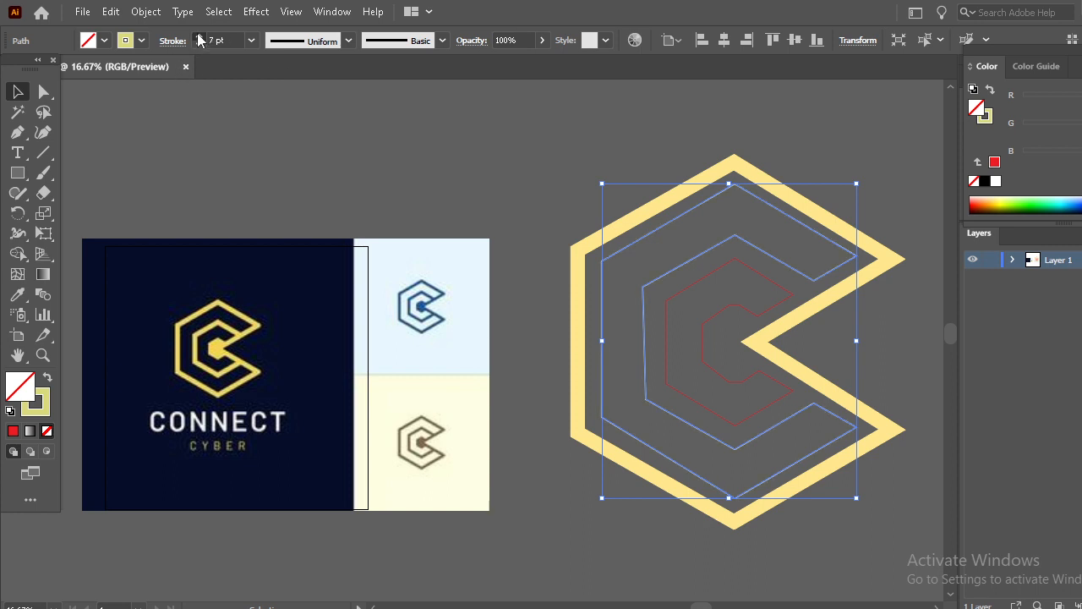
{"action": "left_click", "coordinate": [201, 38]}
{"action": "left_click", "coordinate": [201, 38]}
{"action": "left_click", "coordinate": [200, 38]}
{"action": "left_click", "coordinate": [201, 38]}
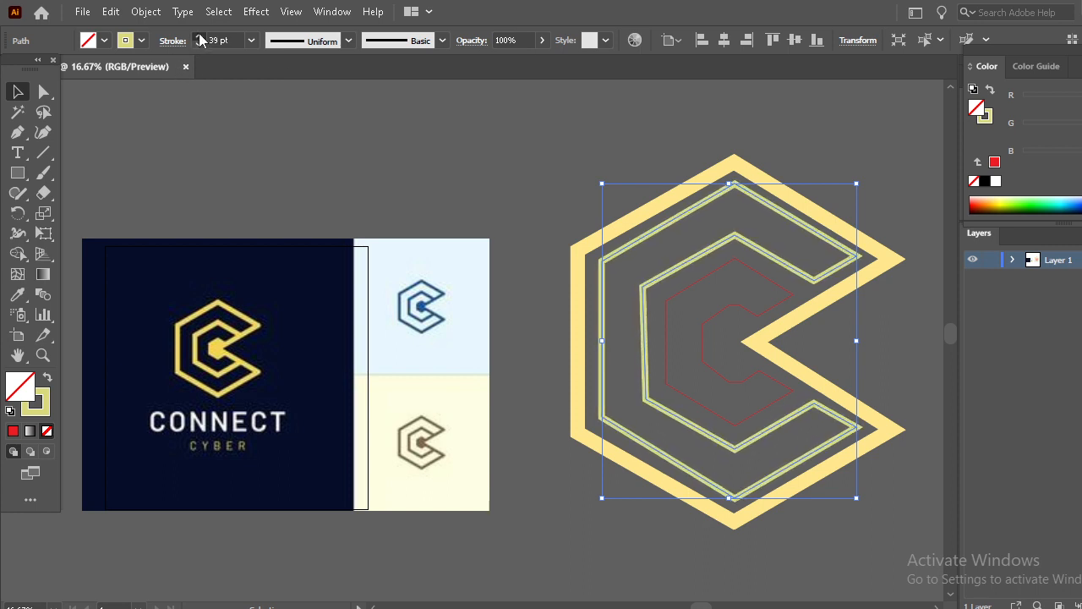
{"action": "left_click", "coordinate": [200, 38]}
{"action": "left_click", "coordinate": [201, 38]}
{"action": "left_click", "coordinate": [200, 38]}
{"action": "left_click", "coordinate": [201, 39]}
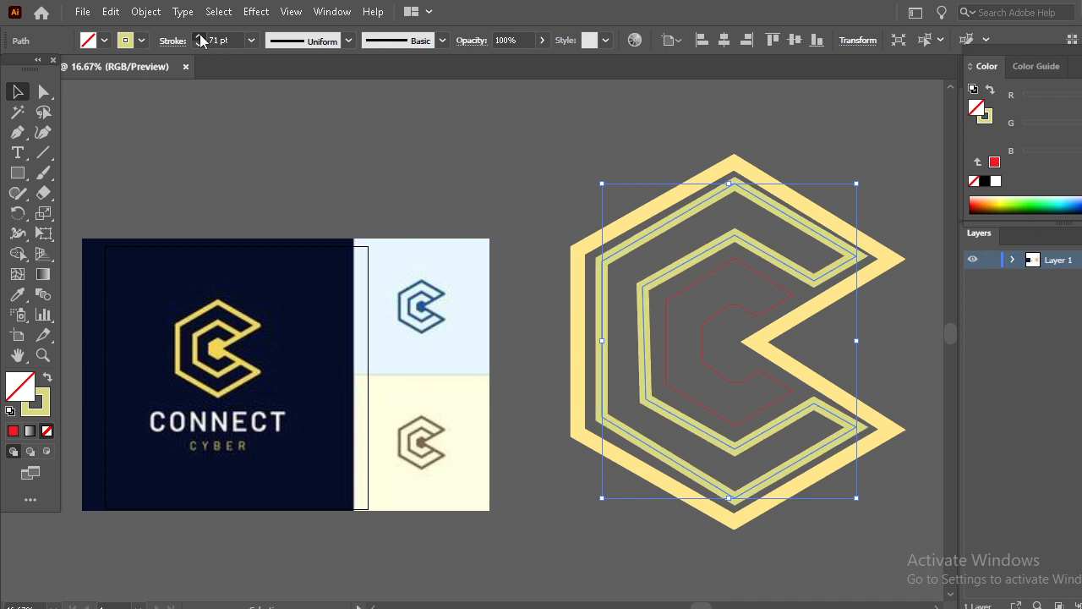
{"action": "left_click", "coordinate": [200, 38]}
{"action": "left_click", "coordinate": [200, 38]}
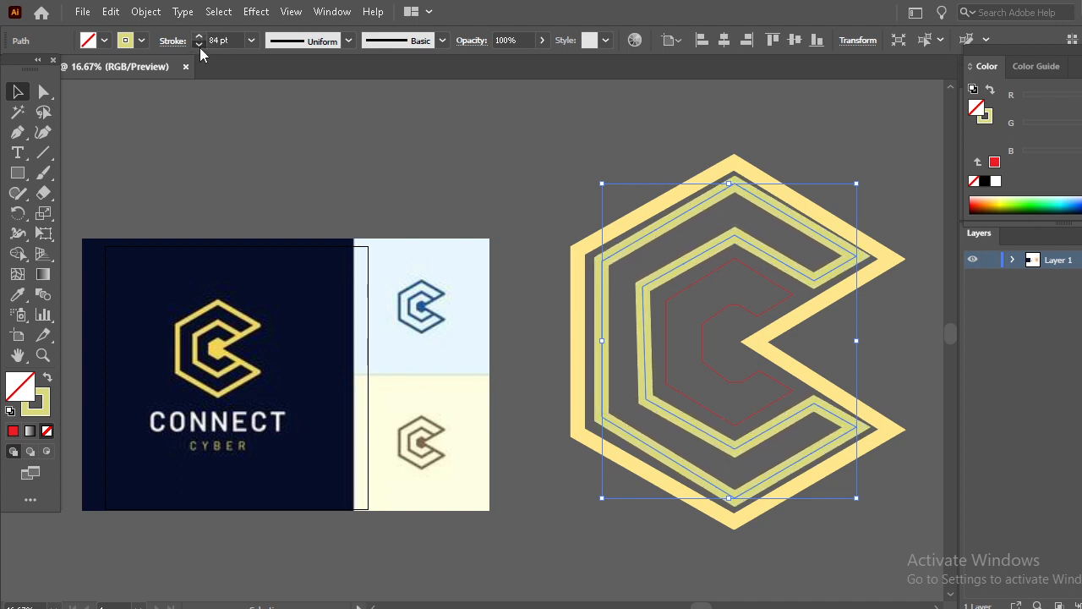
{"action": "left_click", "coordinate": [200, 45]}
{"action": "left_click", "coordinate": [199, 45]}
{"action": "left_click", "coordinate": [200, 45]}
{"action": "left_click", "coordinate": [200, 45]}
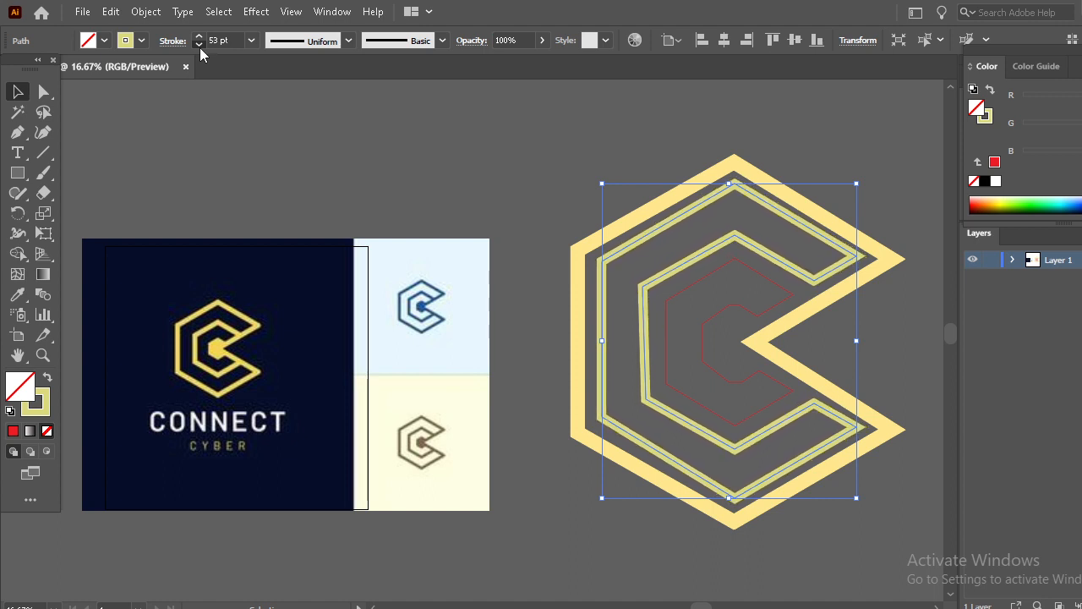
{"action": "left_click", "coordinate": [199, 46]}
{"action": "left_click", "coordinate": [199, 46]}
{"action": "left_click", "coordinate": [519, 276]}
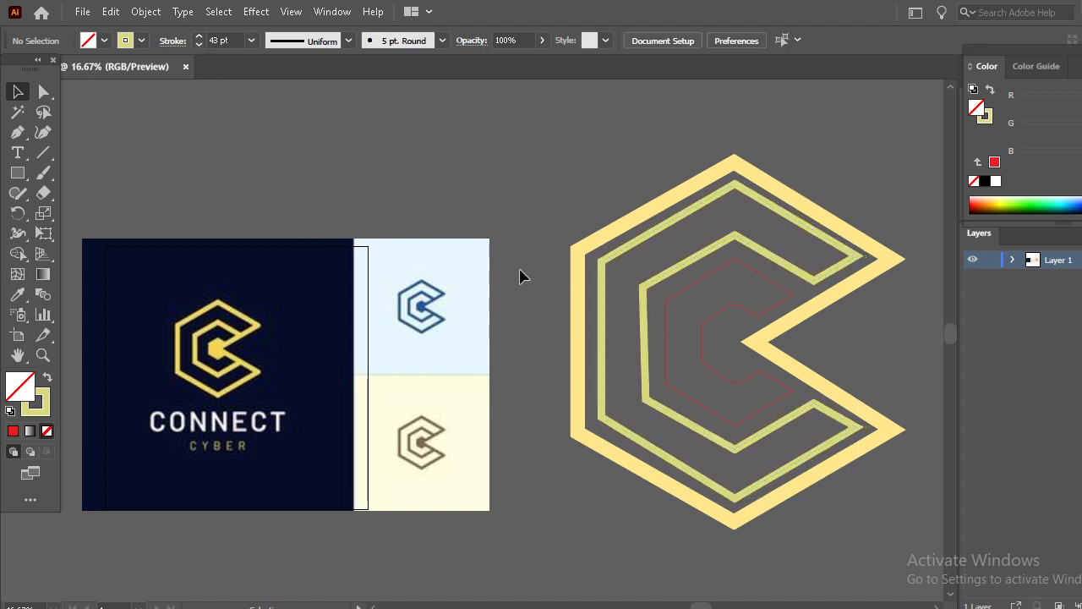
- Move the innermost traced path slightly right and fill it with yellow sampled from the reference logo
{"action": "left_click", "coordinate": [689, 292]}
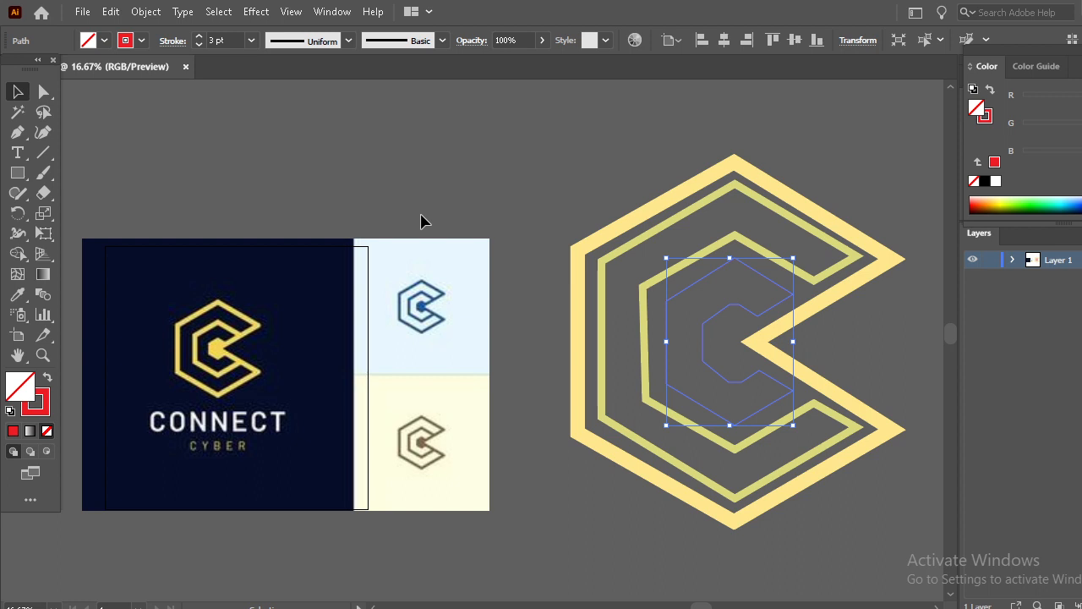
{"action": "left_click", "coordinate": [549, 210]}
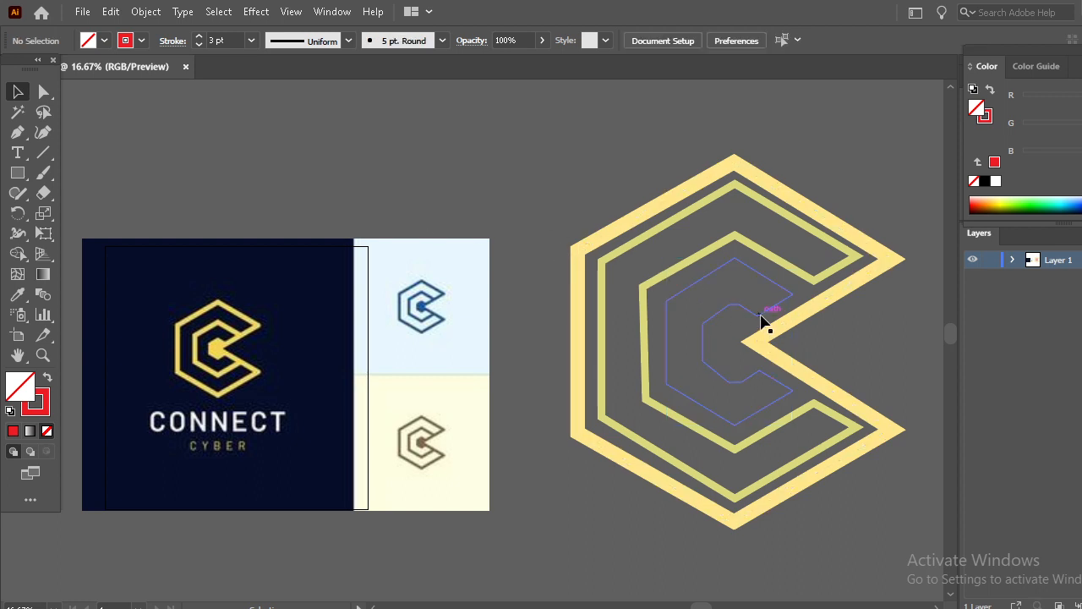
{"action": "left_click_drag", "start_coordinate": [761, 321], "coordinate": [784, 320]}
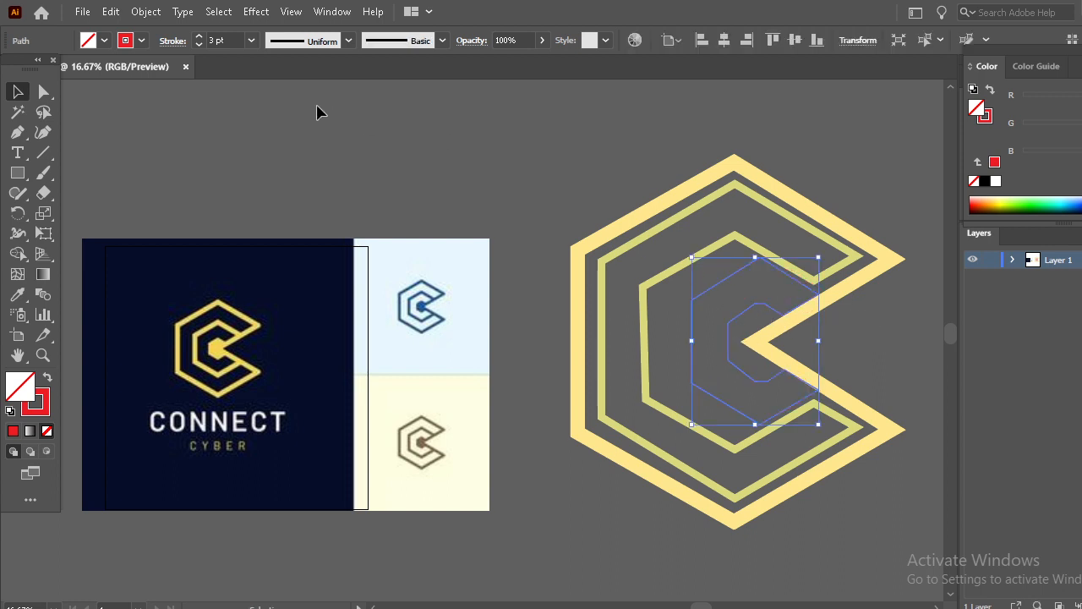
{"action": "left_click", "coordinate": [17, 295]}
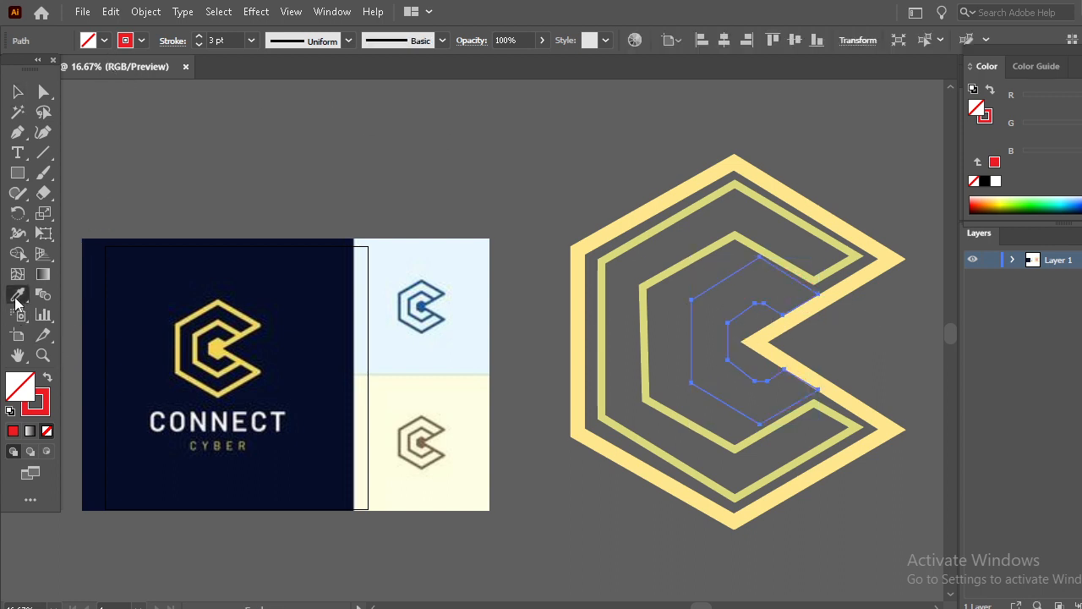
{"action": "left_click", "coordinate": [219, 316]}
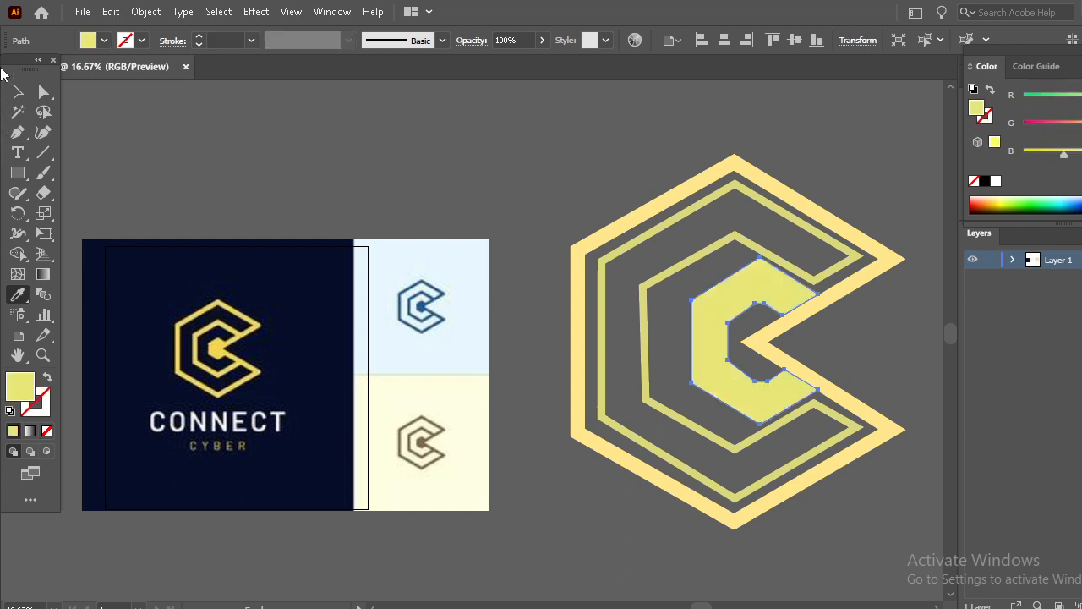
- Scale the yellow inner shape down proportionally into a small C at the logo's center
{"action": "left_click", "coordinate": [17, 91]}
{"action": "left_click", "coordinate": [460, 196]}
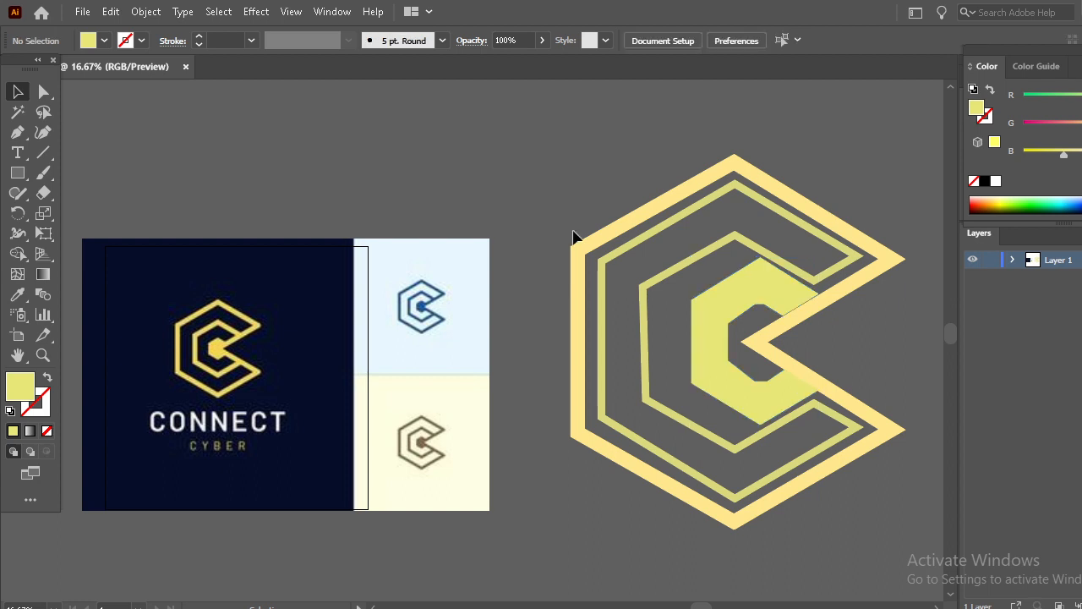
{"action": "left_click_drag", "start_coordinate": [764, 312], "coordinate": [752, 312]}
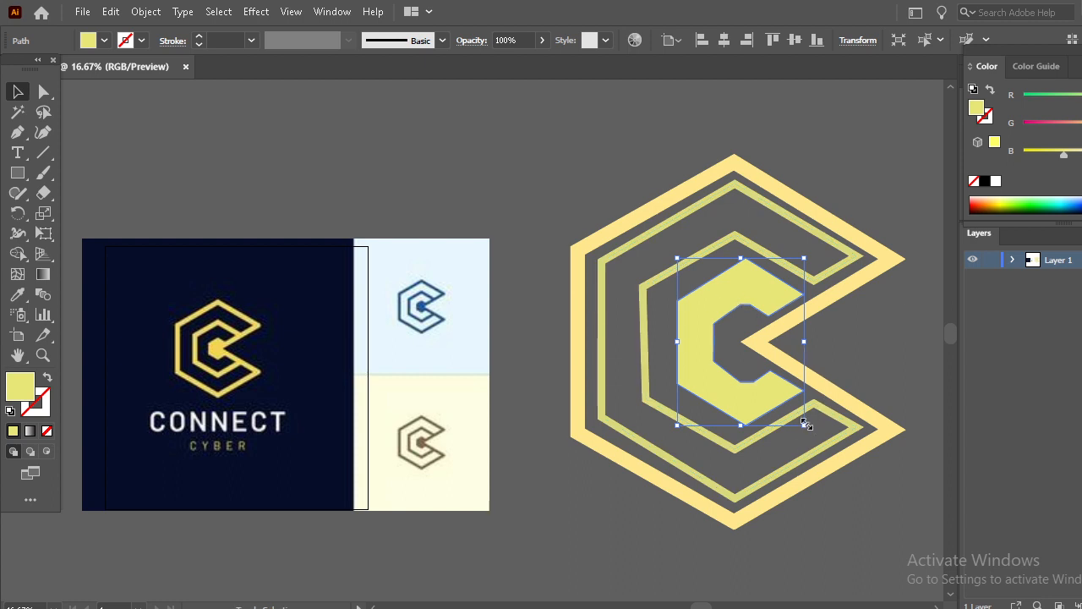
{"action": "left_click_drag", "start_coordinate": [804, 423], "coordinate": [764, 380]}
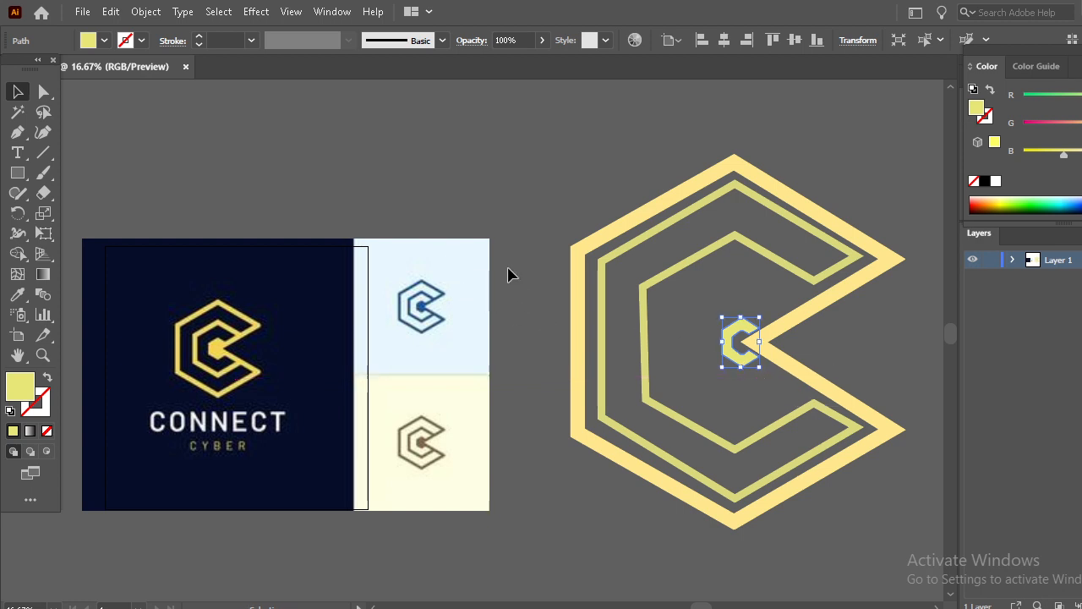
- Zoom in on the small central C and move it right so it touches the outer band's inner point
{"action": "key", "text": "a"}
{"action": "key", "text": "ctrl+equal"}
{"action": "key", "text": "ctrl+equal"}
{"action": "key", "text": "ctrl+equal"}
{"action": "key", "text": "ctrl+equal"}
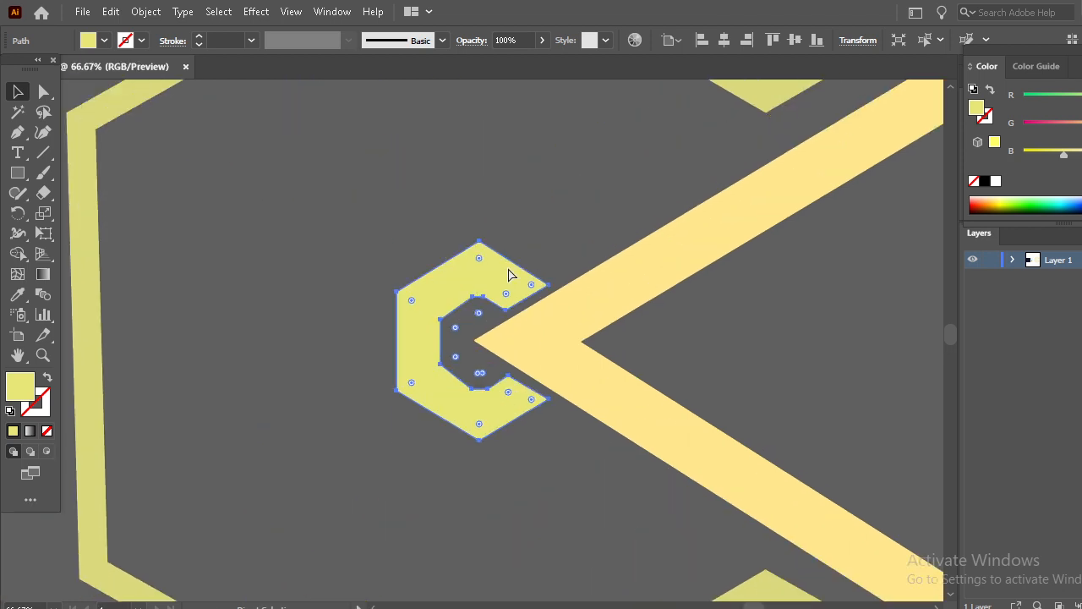
{"action": "key", "text": "v"}
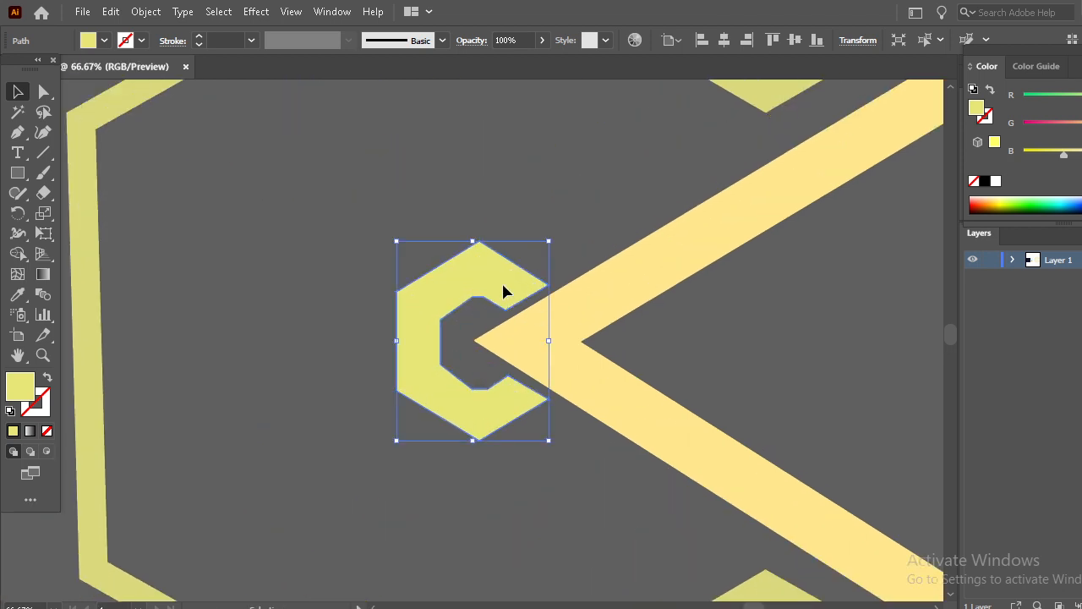
{"action": "left_click_drag", "start_coordinate": [503, 292], "coordinate": [521, 285]}
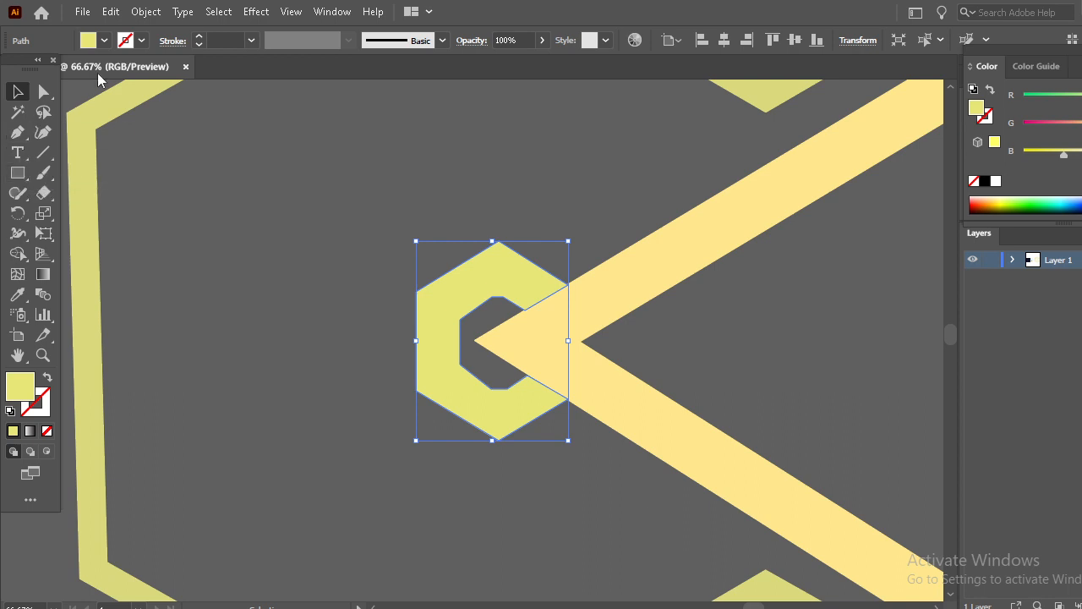
{"action": "left_click", "coordinate": [46, 380]}
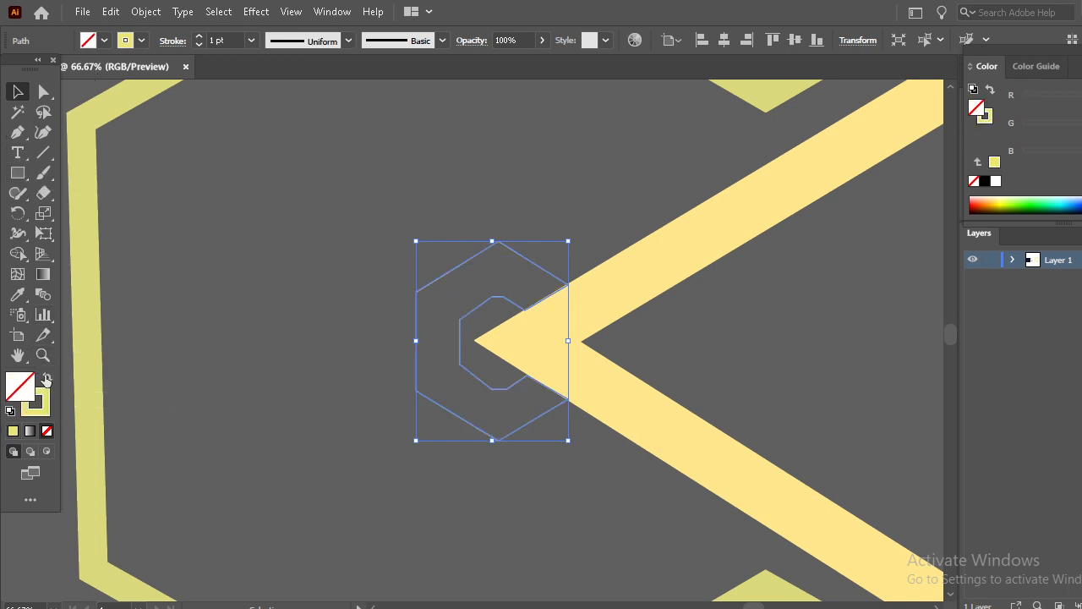
{"action": "left_click", "coordinate": [47, 380]}
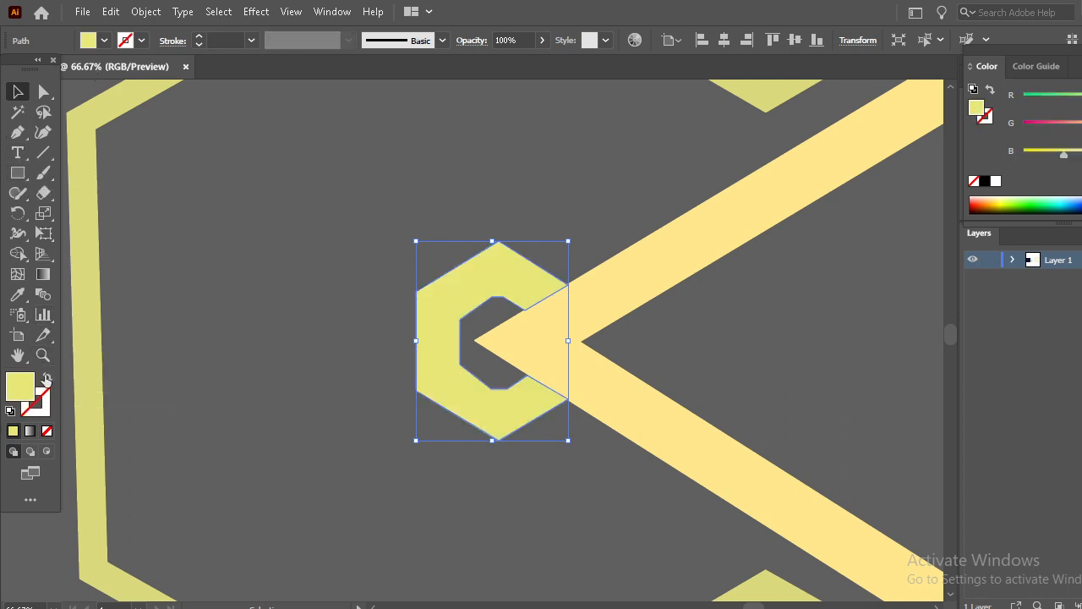
- Trace a closed path with the Pen tool around the inner notch of the small central C, then deselect
{"action": "left_click", "coordinate": [18, 133]}
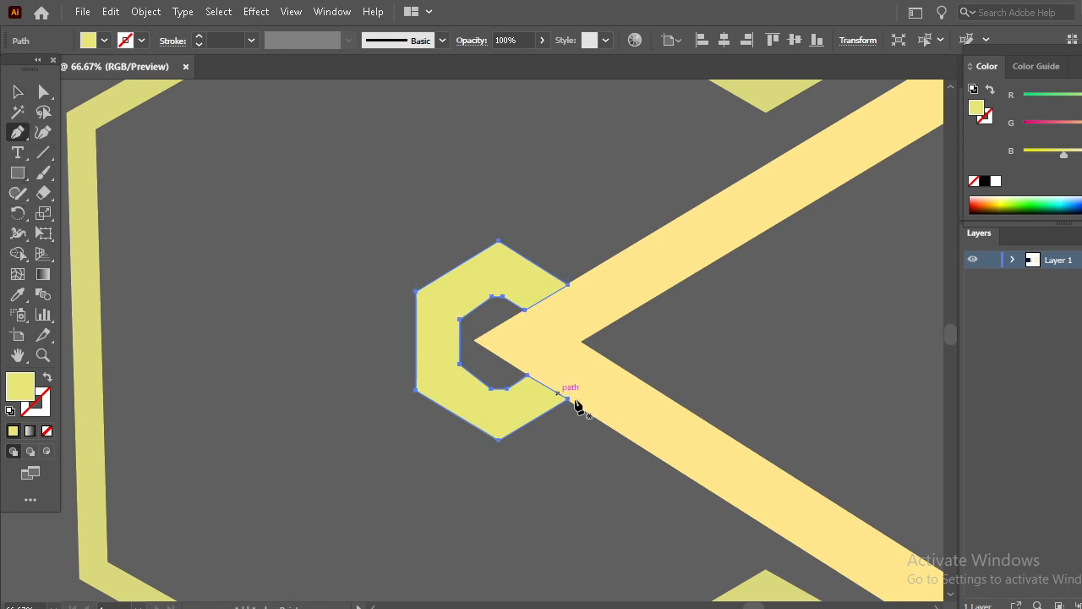
{"action": "left_click", "coordinate": [478, 341]}
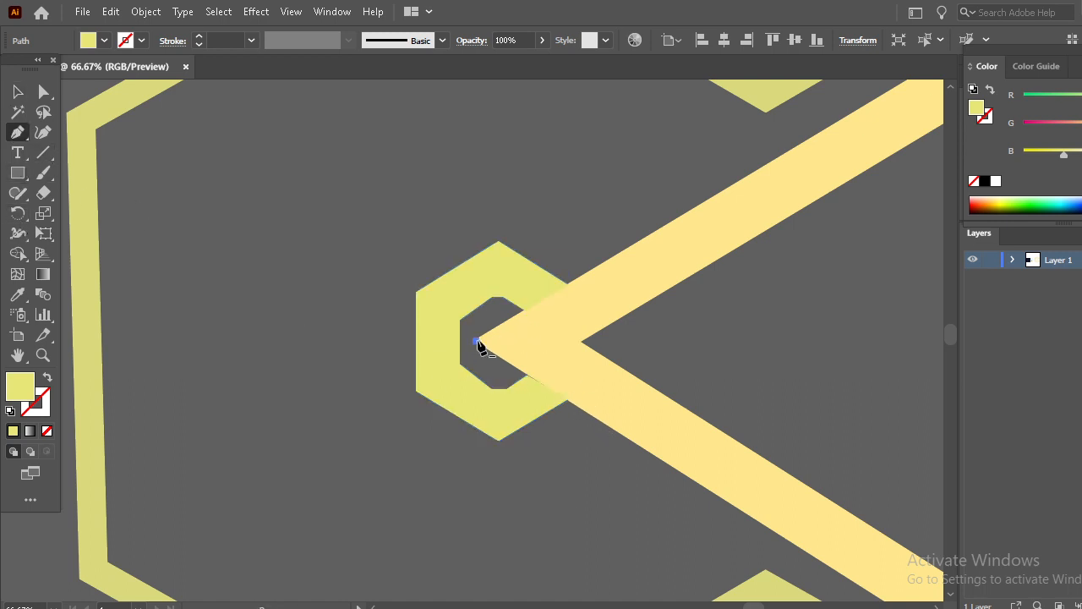
{"action": "left_click", "coordinate": [524, 310]}
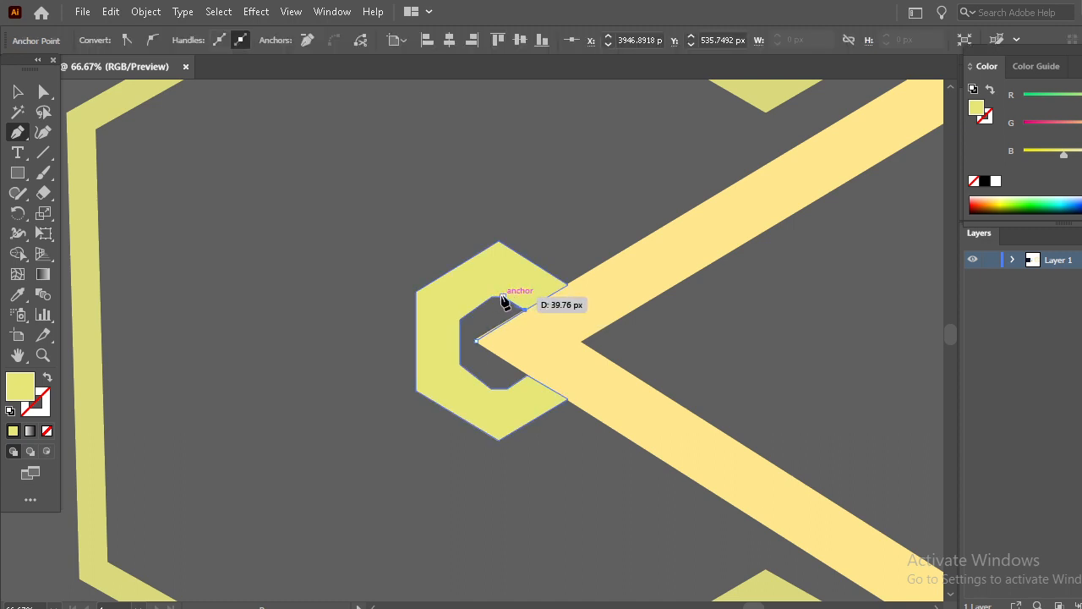
{"action": "left_click", "coordinate": [504, 297]}
{"action": "left_click", "coordinate": [492, 296]}
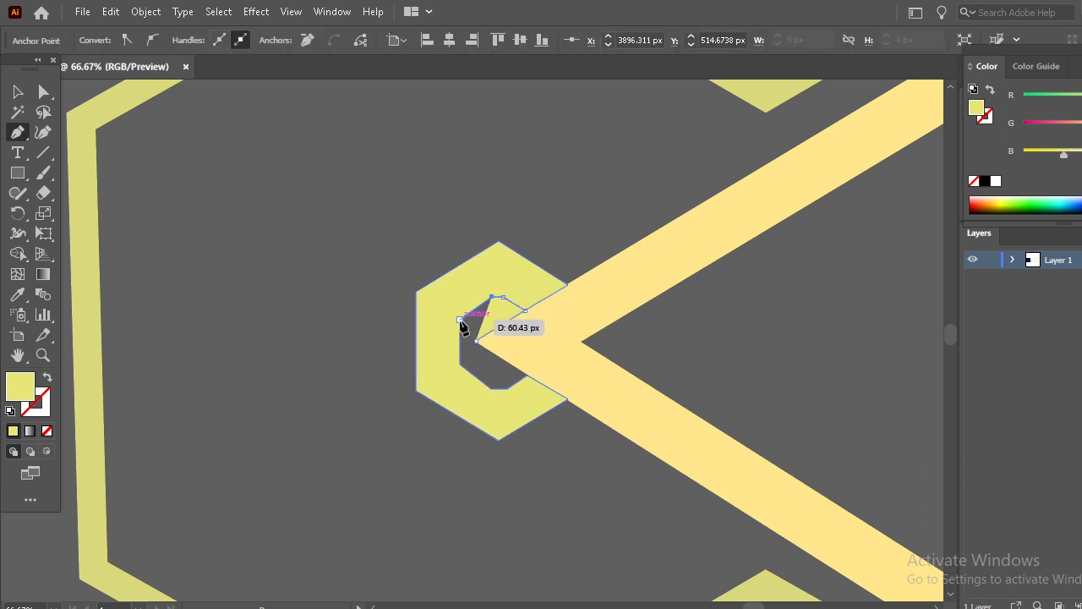
{"action": "left_click", "coordinate": [460, 320]}
{"action": "left_click", "coordinate": [460, 365]}
{"action": "left_click_drag", "start_coordinate": [490, 388], "coordinate": [508, 390]}
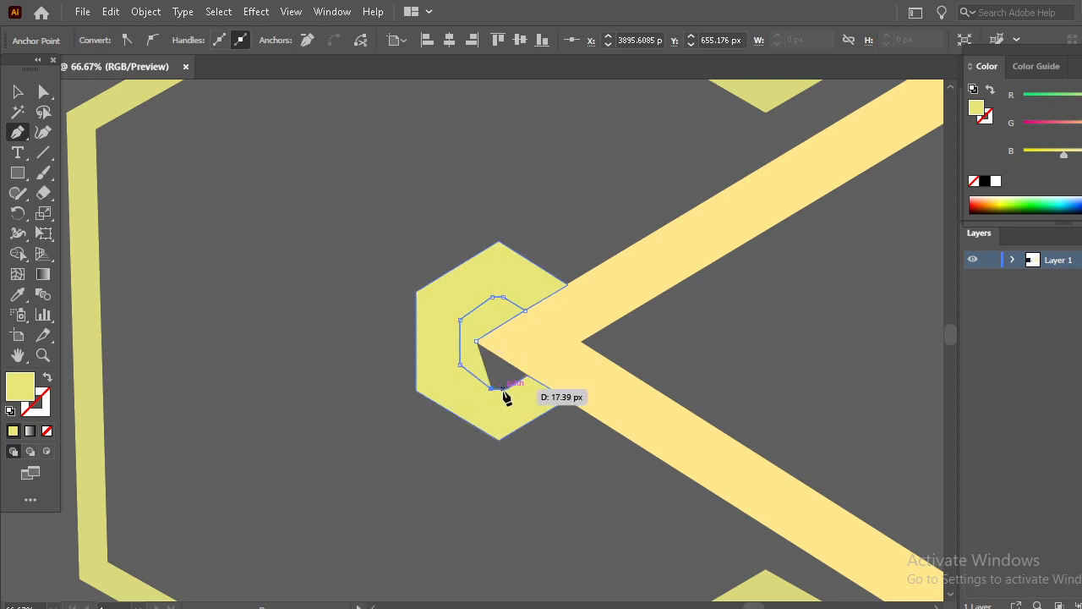
{"action": "left_click", "coordinate": [508, 390]}
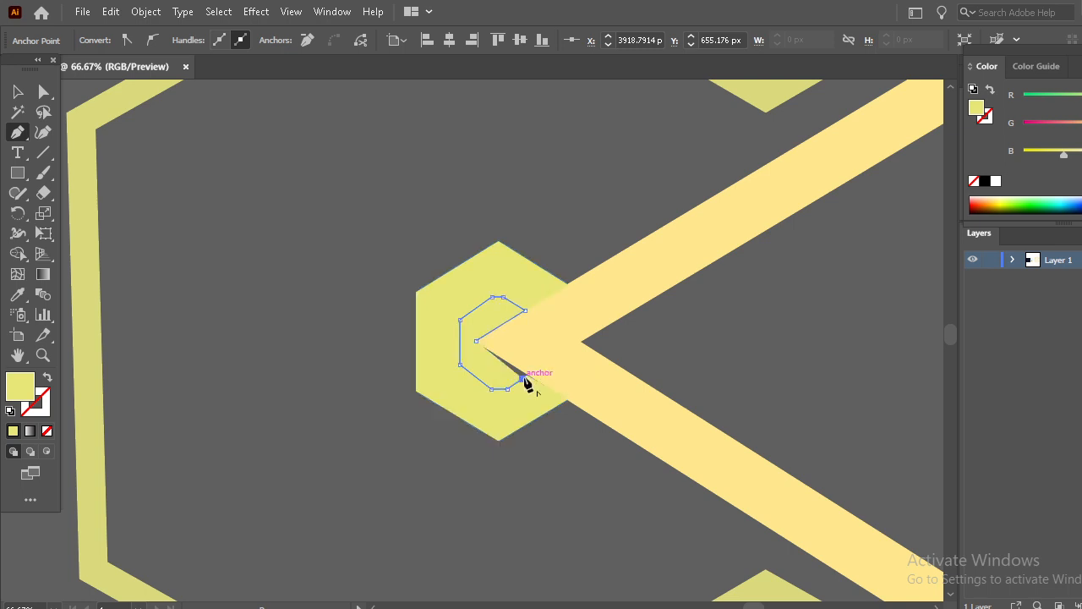
{"action": "left_click", "coordinate": [525, 376]}
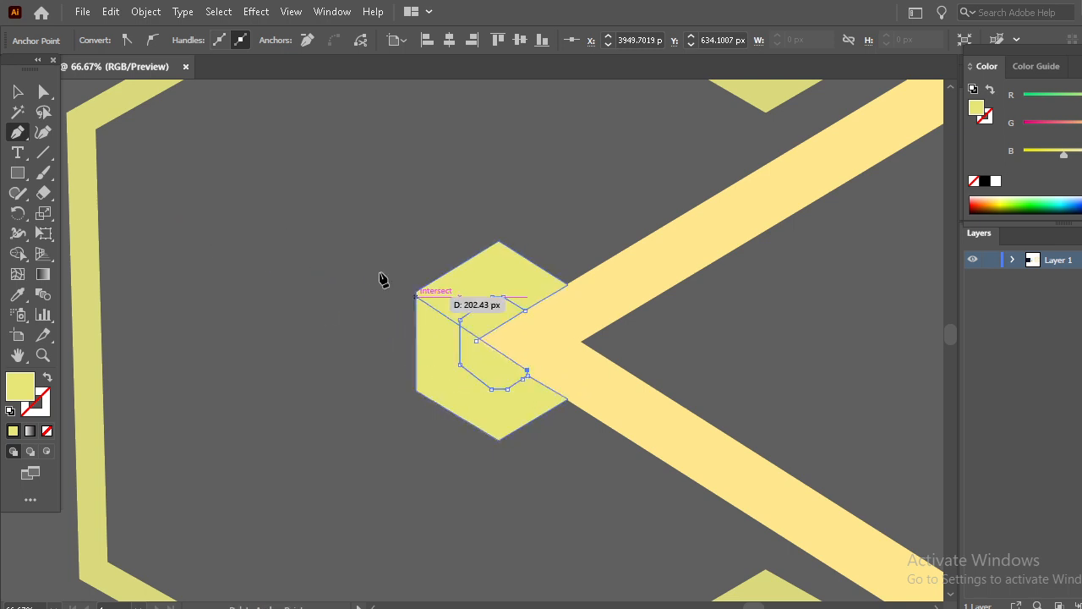
{"action": "left_click", "coordinate": [18, 91]}
{"action": "left_click", "coordinate": [338, 256]}
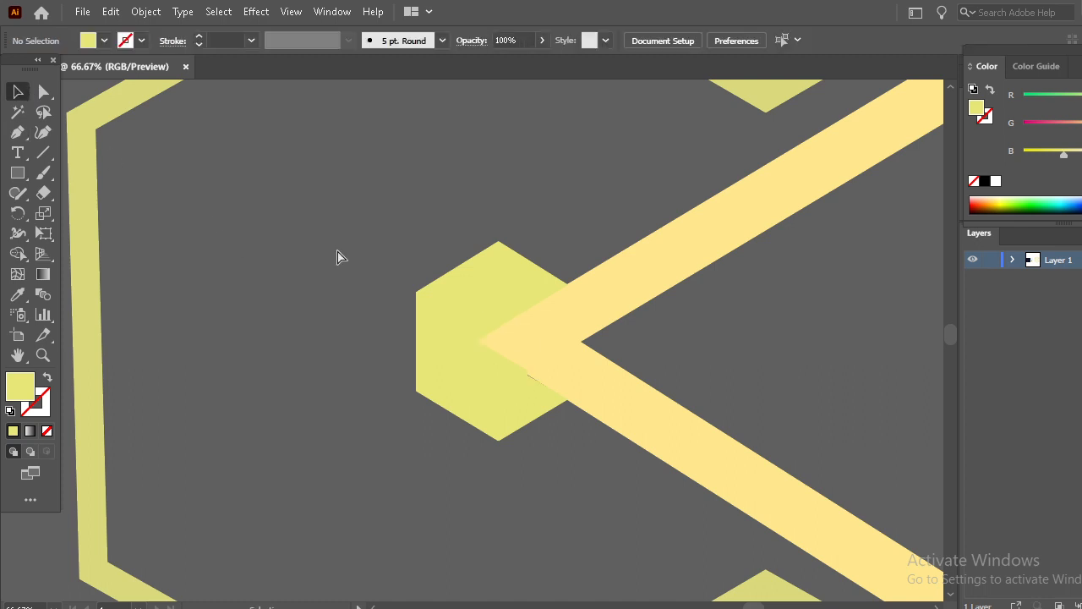
- Zoom out to view the whole traced logo beside the reference and inspect its separate paths
{"action": "key", "text": "ctrl+minus"}
{"action": "key", "text": "ctrl+minus"}
{"action": "key", "text": "ctrl+minus"}
{"action": "key", "text": "ctrl+minus"}
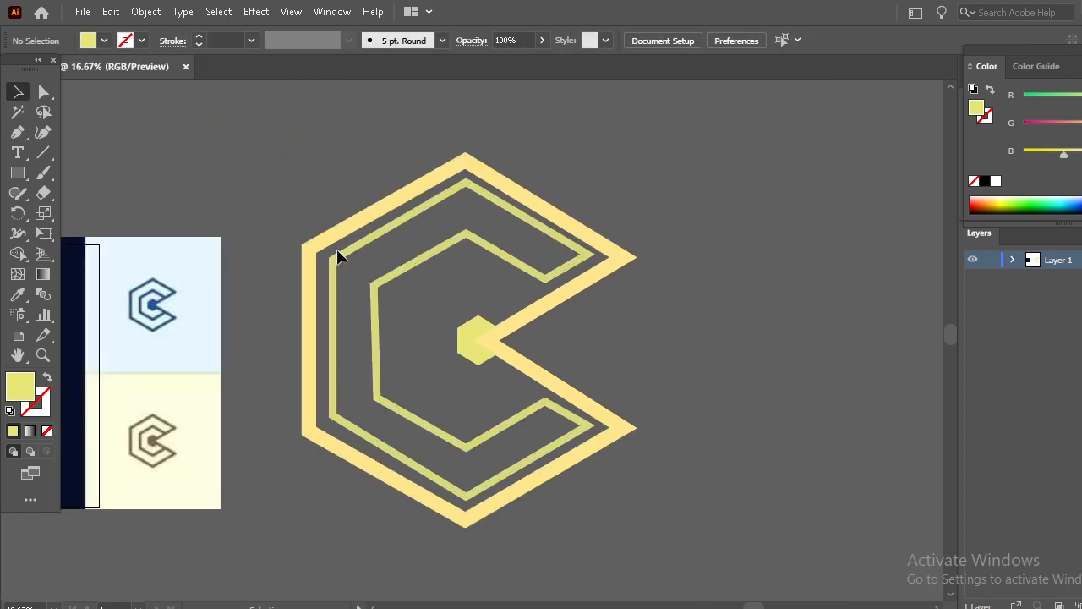
{"action": "left_click_drag", "start_coordinate": [289, 247], "coordinate": [610, 257]}
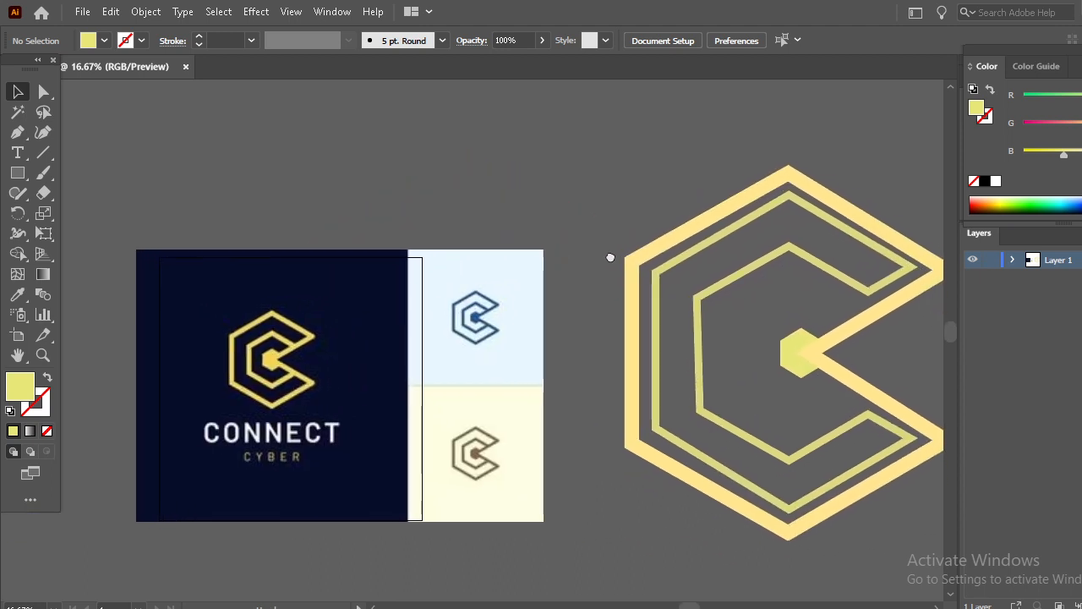
{"action": "left_click", "coordinate": [841, 291]}
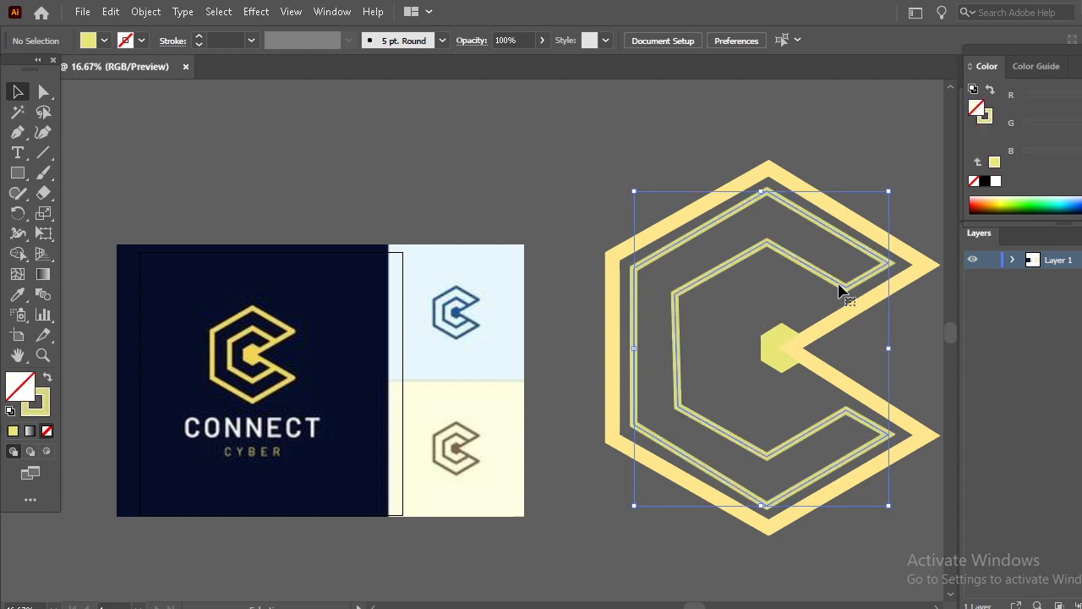
{"action": "left_click", "coordinate": [558, 221]}
{"action": "left_click", "coordinate": [777, 351]}
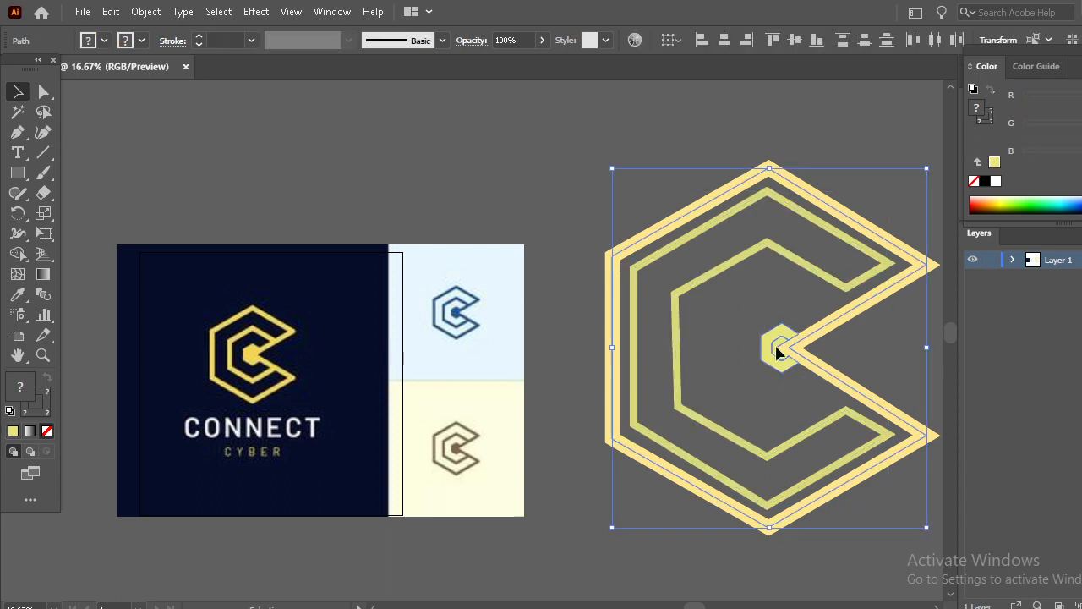
{"action": "left_click", "coordinate": [541, 140]}
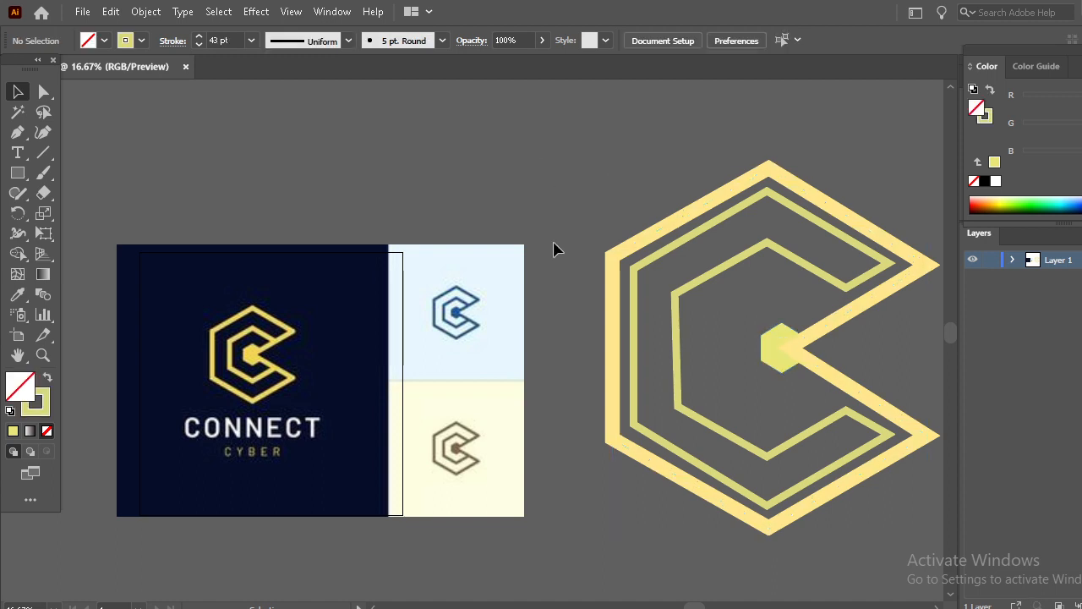
- Select all traced logo paths and scale them down to a smaller size
{"action": "left_click_drag", "start_coordinate": [572, 211], "coordinate": [837, 591]}
{"action": "left_click_drag", "start_coordinate": [928, 350], "coordinate": [824, 347]}
{"action": "left_click", "coordinate": [878, 369]}
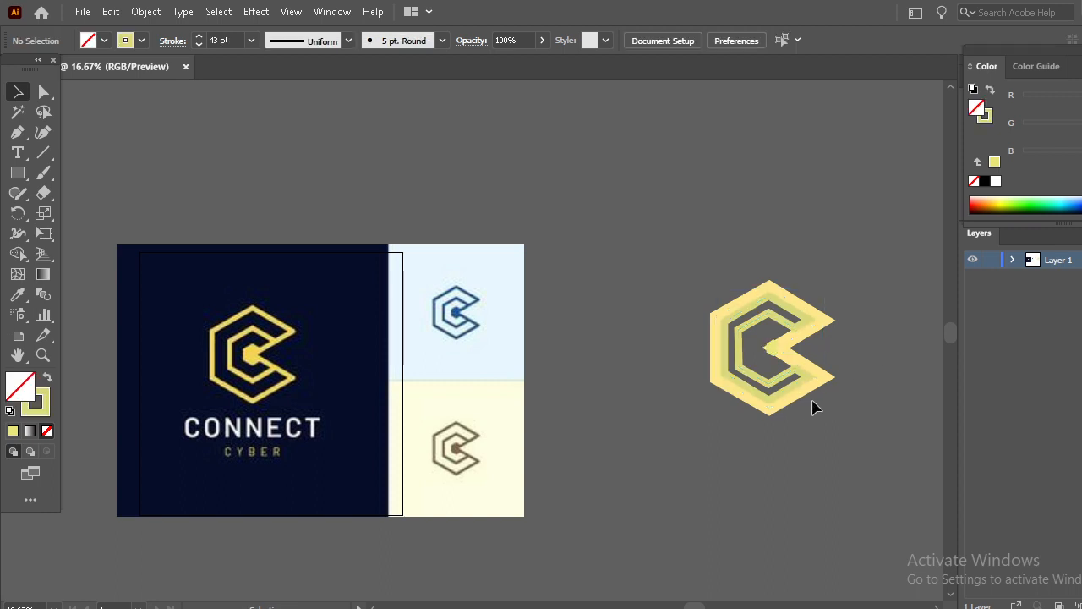
- Set the outer band's stroke weight to 83 pt, then deselect
{"action": "left_click", "coordinate": [825, 376]}
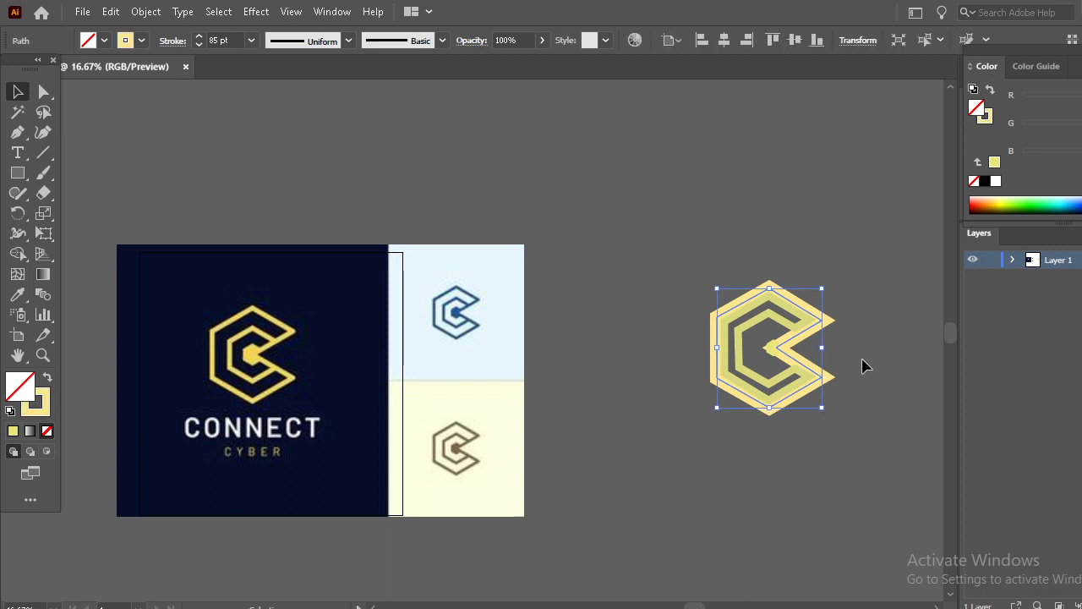
{"action": "left_click", "coordinate": [862, 362]}
{"action": "left_click", "coordinate": [835, 321]}
{"action": "left_click", "coordinate": [199, 44]}
{"action": "left_click", "coordinate": [202, 44]}
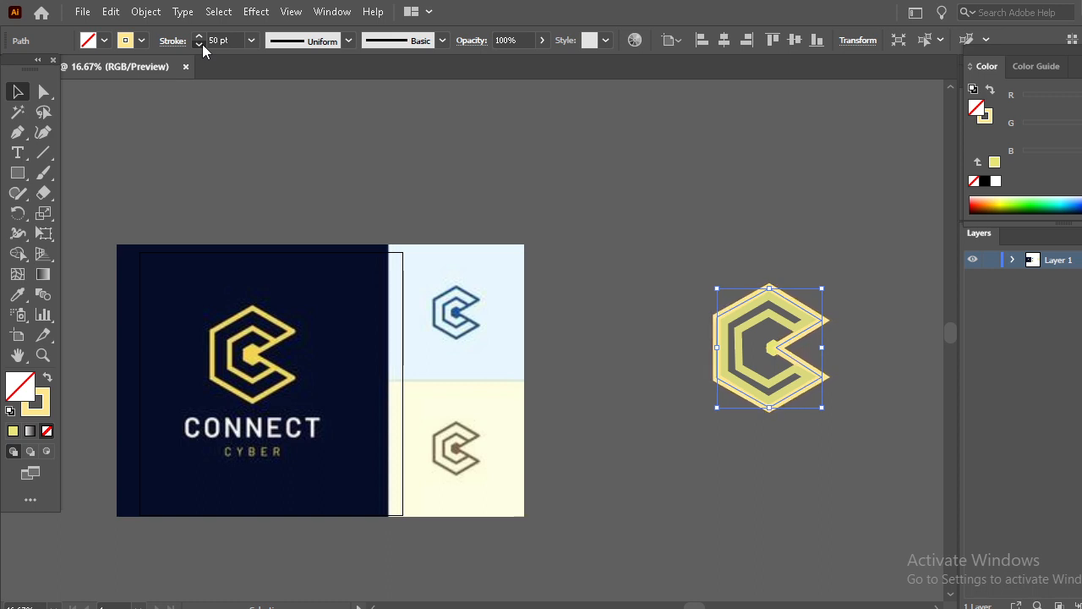
{"action": "left_click", "coordinate": [202, 44]}
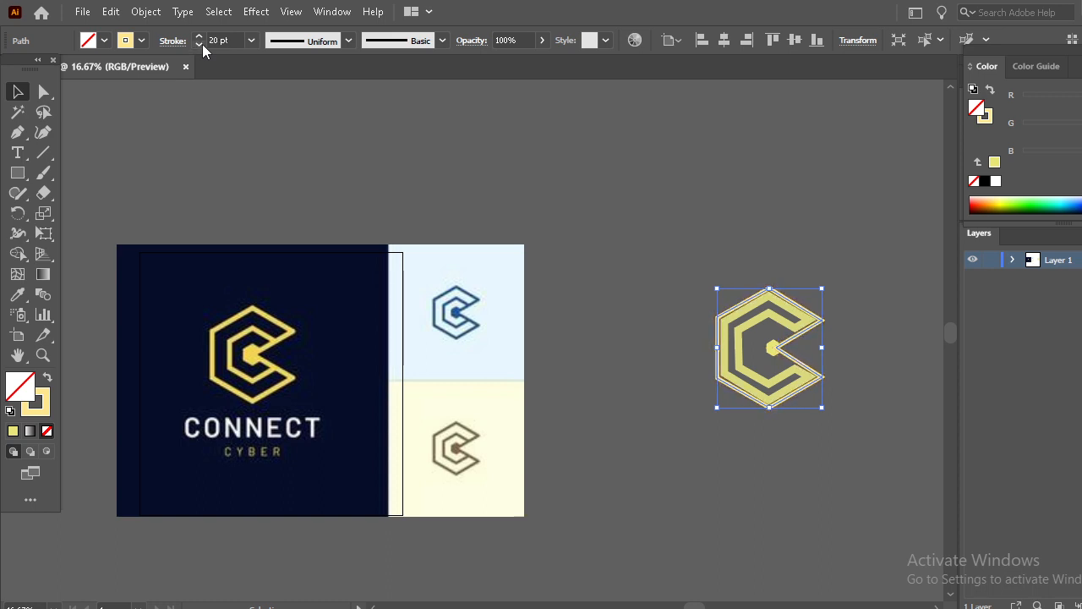
{"action": "left_click", "coordinate": [250, 40]}
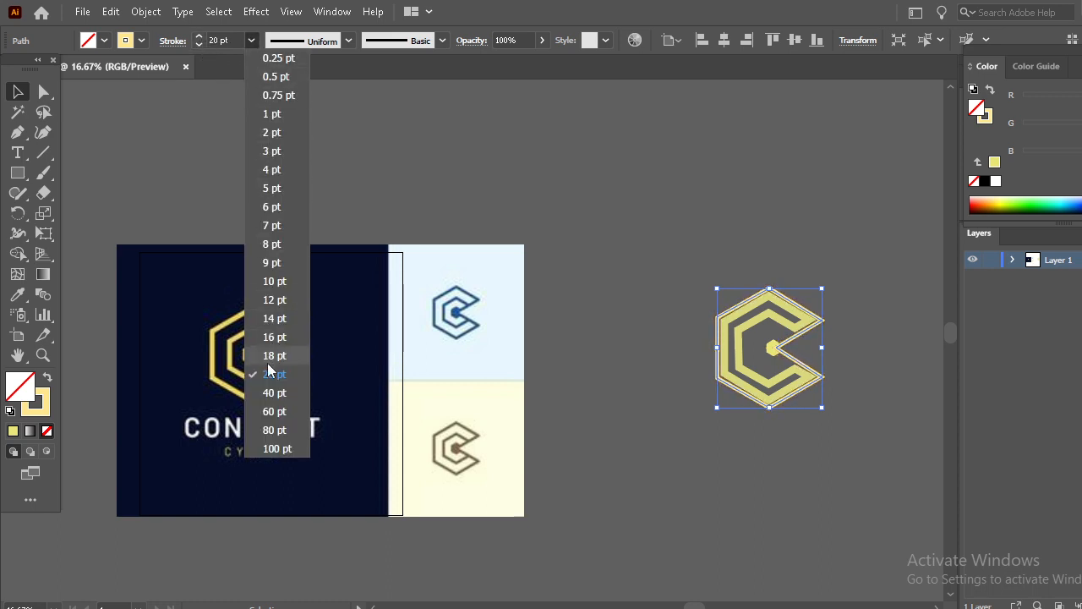
{"action": "left_click", "coordinate": [284, 429]}
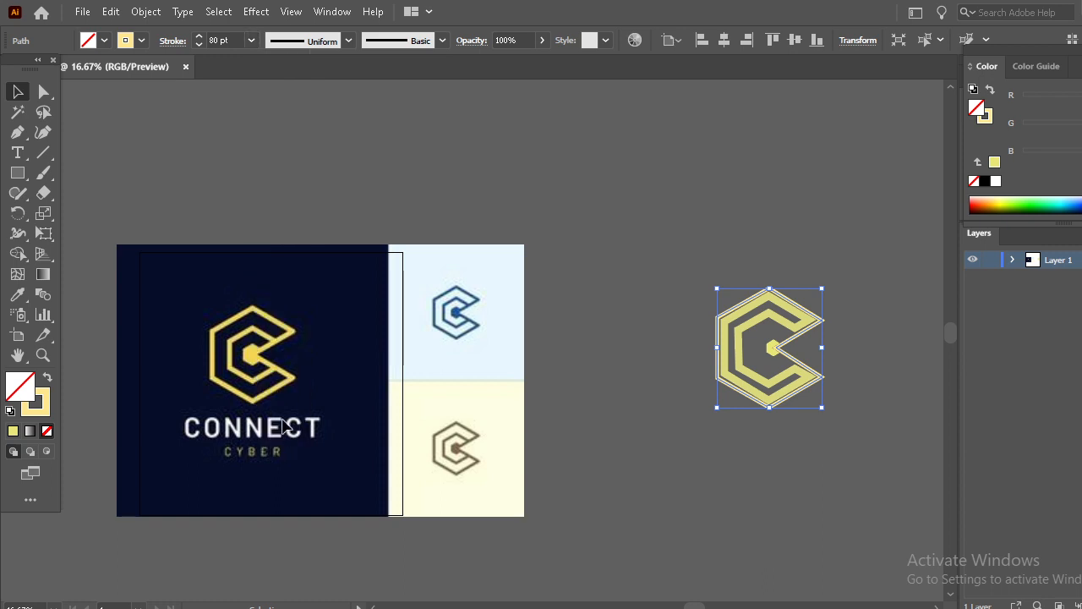
{"action": "left_click", "coordinate": [198, 37]}
{"action": "left_click", "coordinate": [198, 37]}
{"action": "left_click", "coordinate": [668, 349]}
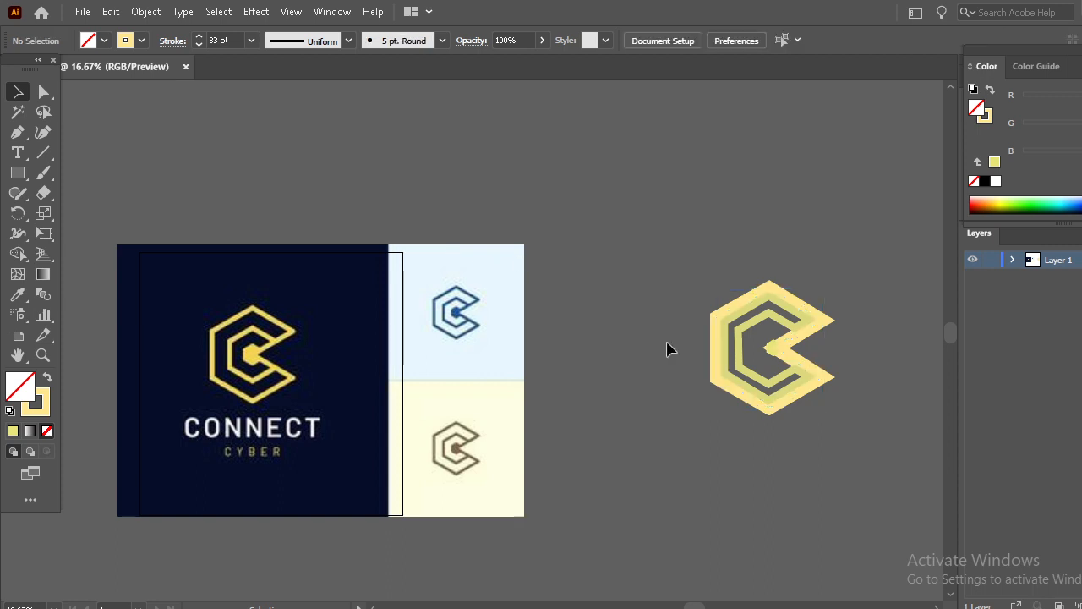
- Set the middle path's stroke weight to 47 pt, then deselect
{"action": "left_click", "coordinate": [790, 315]}
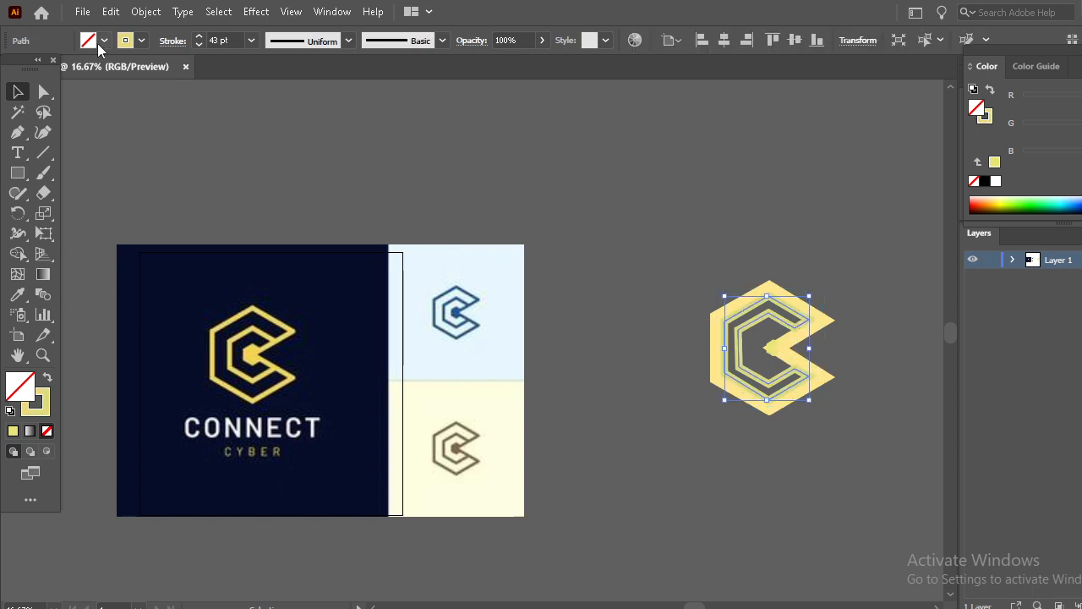
{"action": "left_click", "coordinate": [199, 45]}
{"action": "left_click", "coordinate": [198, 45]}
{"action": "left_click", "coordinate": [199, 45]}
{"action": "left_click", "coordinate": [199, 45]}
{"action": "left_click", "coordinate": [198, 45]}
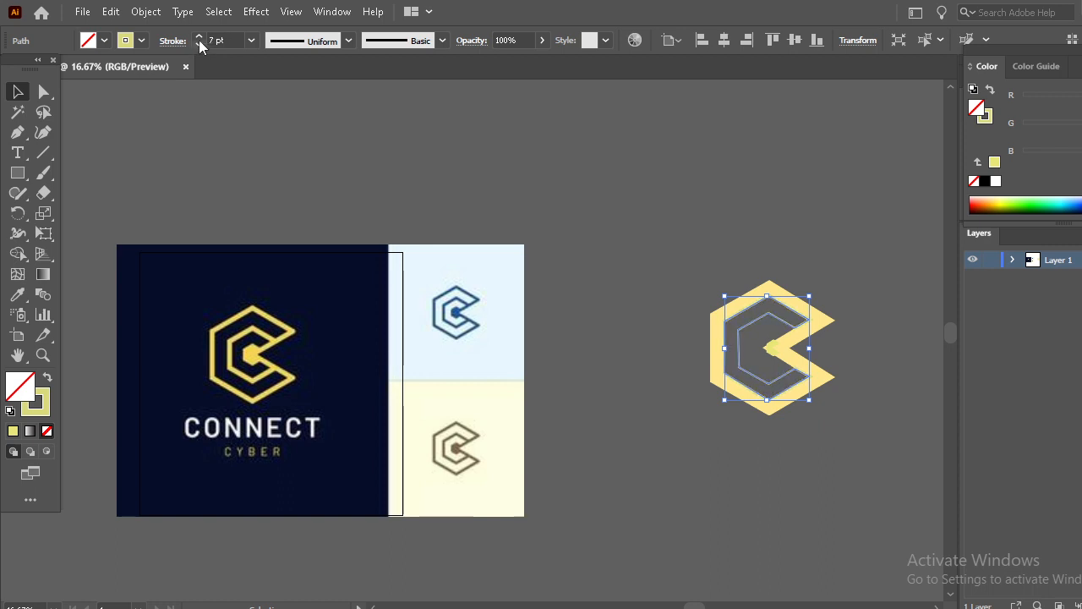
{"action": "left_click", "coordinate": [198, 37]}
{"action": "left_click", "coordinate": [199, 36]}
{"action": "left_click", "coordinate": [198, 36]}
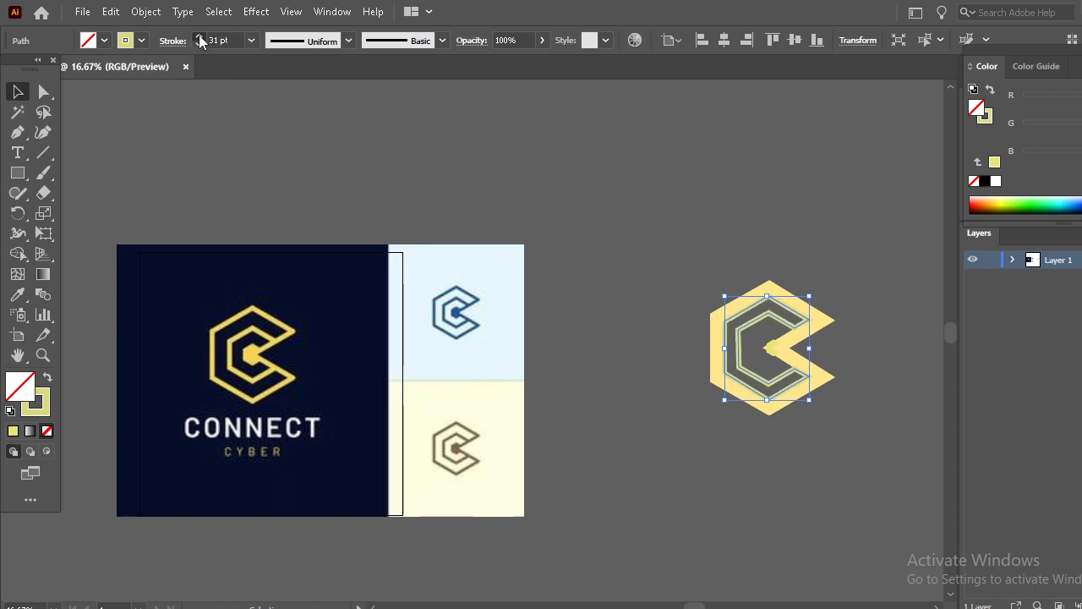
{"action": "left_click", "coordinate": [199, 36]}
{"action": "left_click", "coordinate": [199, 36]}
{"action": "left_click", "coordinate": [530, 169]}
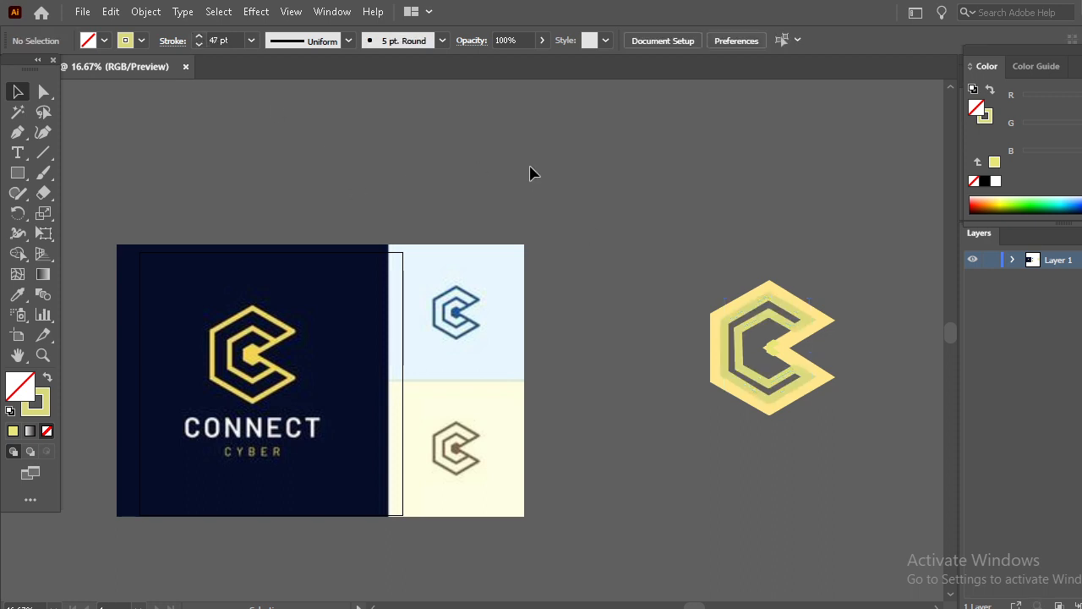
- Undo nine recent edits to the logo, redo four of them, then deselect
{"action": "left_click", "coordinate": [738, 337]}
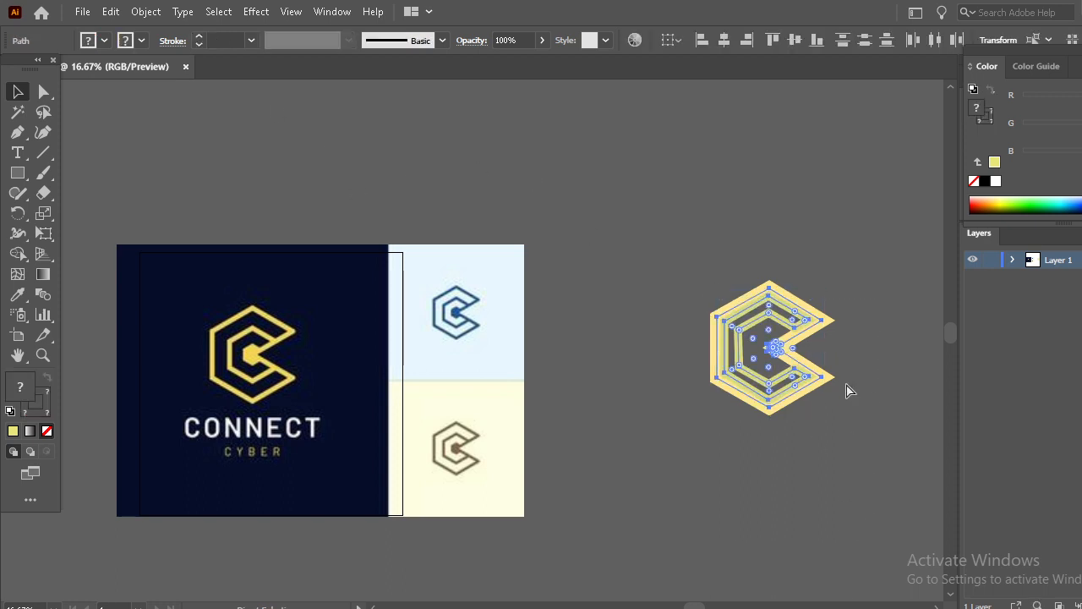
{"action": "key", "text": "ctrl+z"}
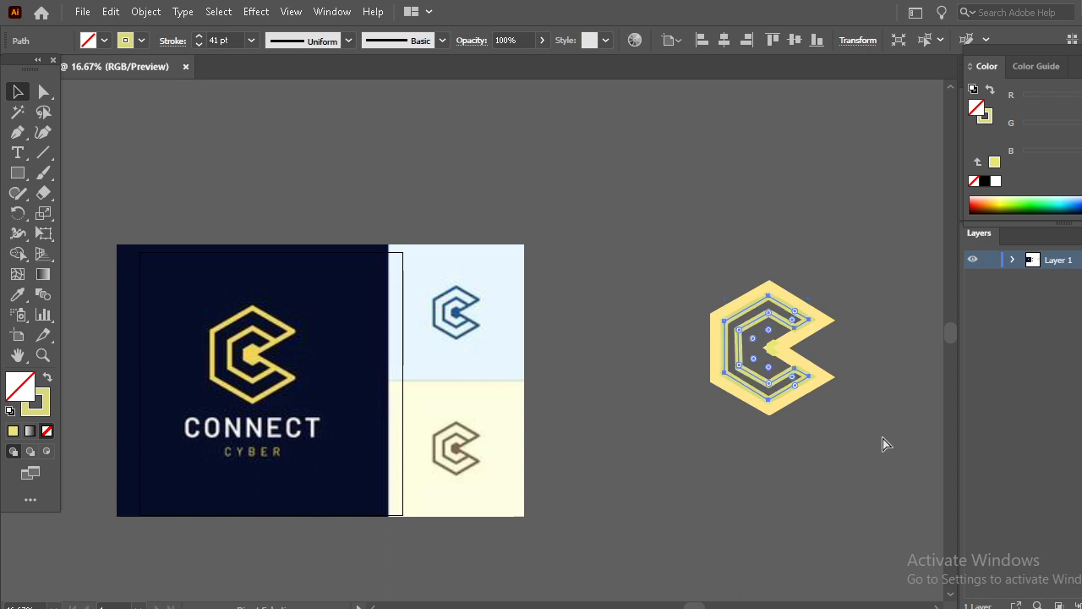
{"action": "key", "text": "ctrl+z"}
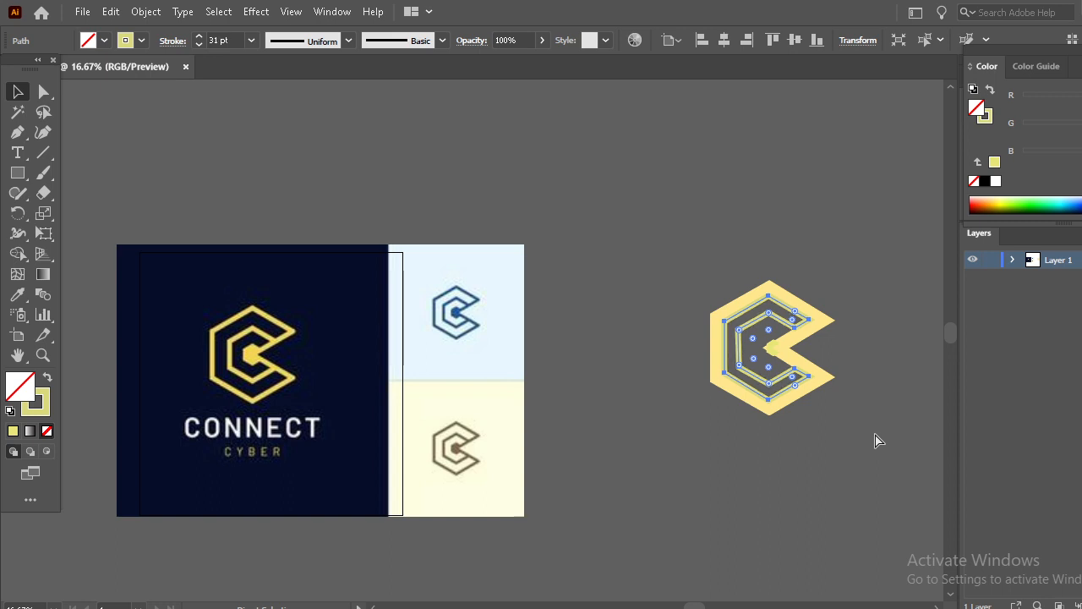
{"action": "key", "text": "ctrl+z"}
{"action": "key", "text": "ctrl+z"}
{"action": "key", "text": "ctrl+z"}
{"action": "key", "text": "ctrl+z"}
{"action": "key", "text": "ctrl+z"}
{"action": "key", "text": "ctrl+z"}
{"action": "key", "text": "ctrl+z"}
{"action": "key", "text": "ctrl+z"}
{"action": "key", "text": "ctrl+z"}
{"action": "key", "text": "ctrl+z"}
{"action": "key", "text": "ctrl+z"}
{"action": "key", "text": "ctrl+z"}
{"action": "key", "text": "ctrl+z"}
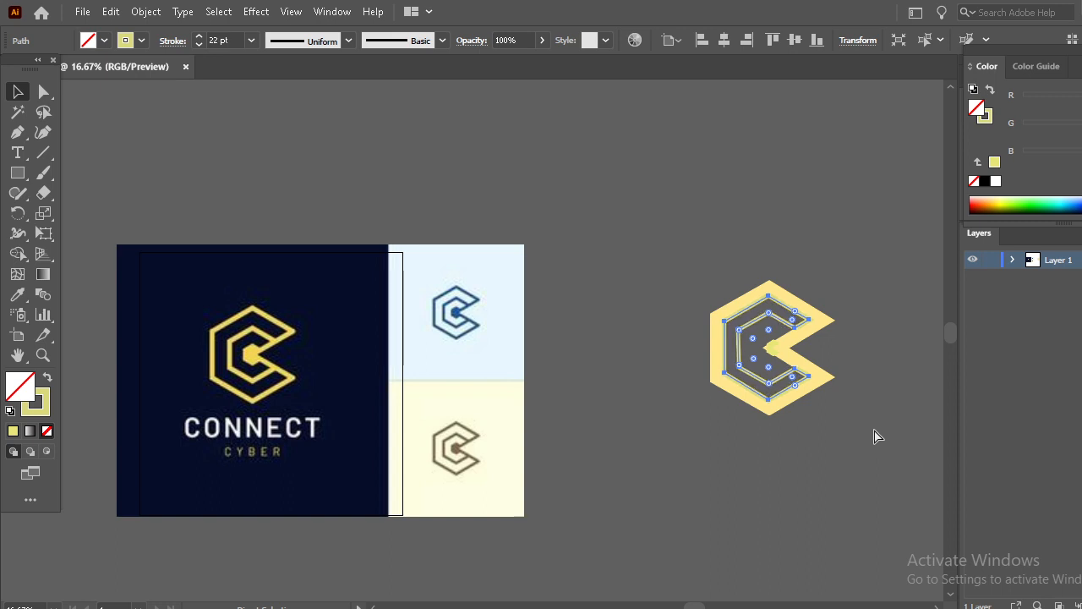
{"action": "key", "text": "ctrl+z"}
{"action": "key", "text": "ctrl+z"}
{"action": "key", "text": "ctrl+z"}
{"action": "key", "text": "ctrl+z"}
{"action": "key", "text": "ctrl+z"}
{"action": "key", "text": "ctrl+z"}
{"action": "key", "text": "ctrl+shift+z"}
{"action": "key", "text": "ctrl+shift+z"}
{"action": "key", "text": "ctrl+shift+z"}
{"action": "key", "text": "ctrl+shift+z"}
{"action": "key", "text": "ctrl+shift+z"}
{"action": "key", "text": "ctrl+shift+z"}
{"action": "key", "text": "ctrl+shift+z"}
{"action": "key", "text": "ctrl+shift+z"}
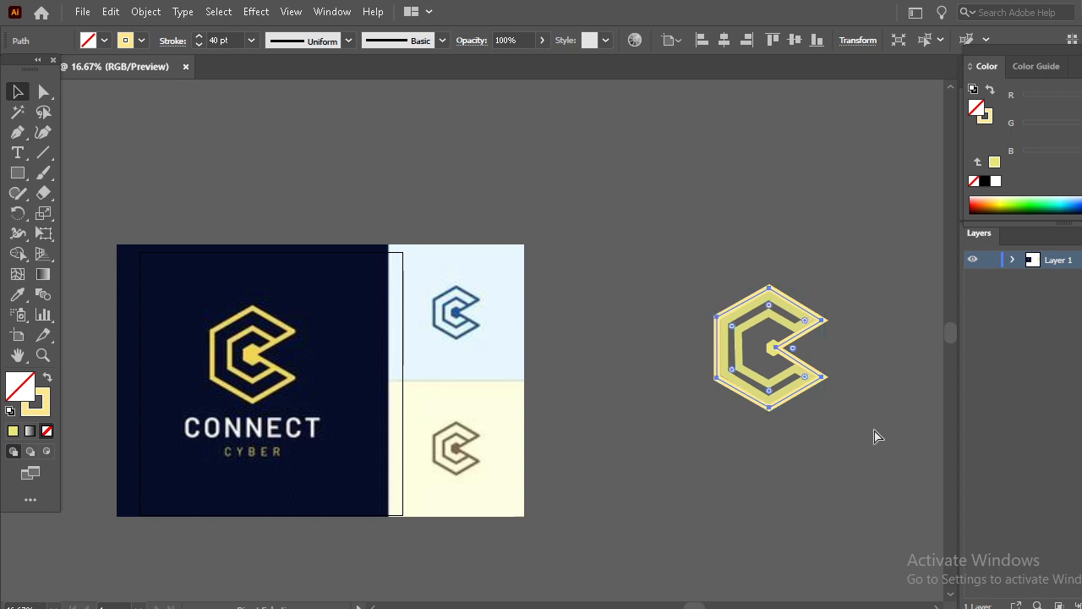
{"action": "key", "text": "ctrl+shift+z"}
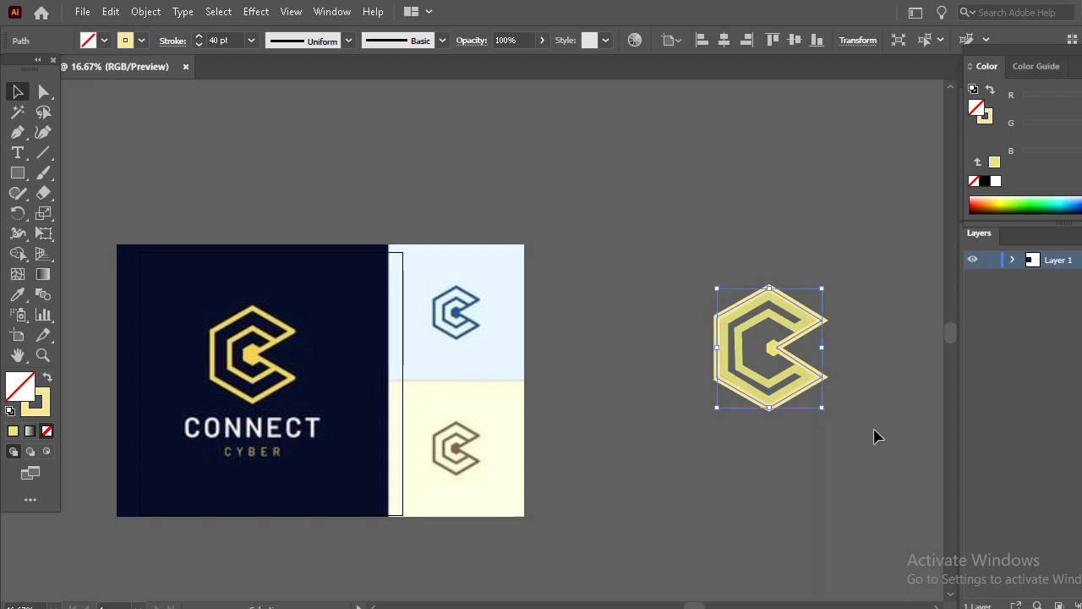
{"action": "left_click", "coordinate": [817, 307]}
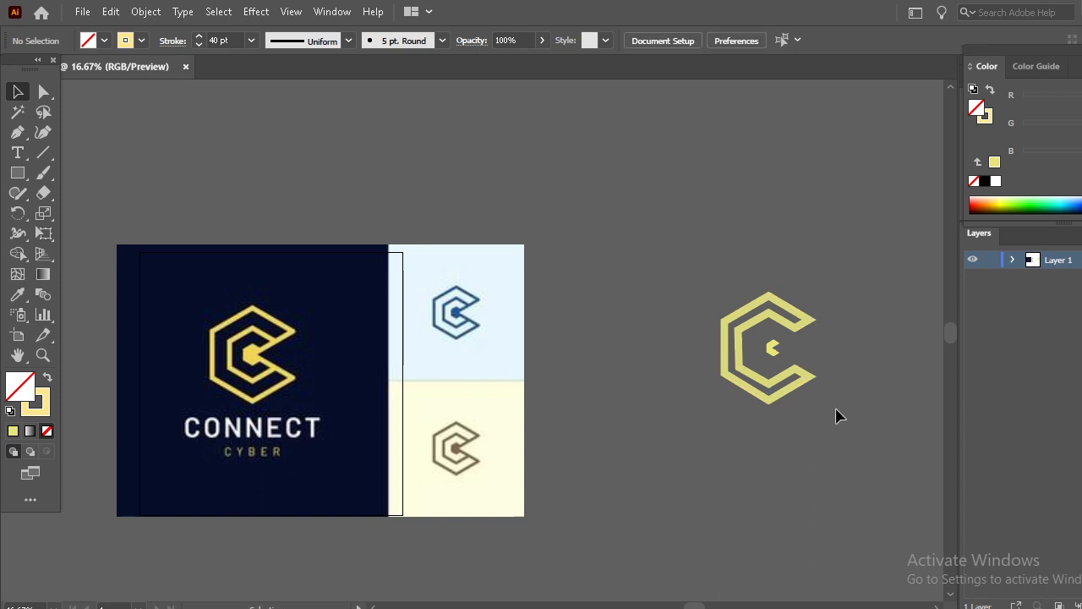
- Undo four more recent edits to the logo
{"action": "left_click_drag", "start_coordinate": [684, 267], "coordinate": [748, 344]}
{"action": "key", "text": "ctrl+z"}
{"action": "key", "text": "ctrl+z"}
{"action": "key", "text": "ctrl+z"}
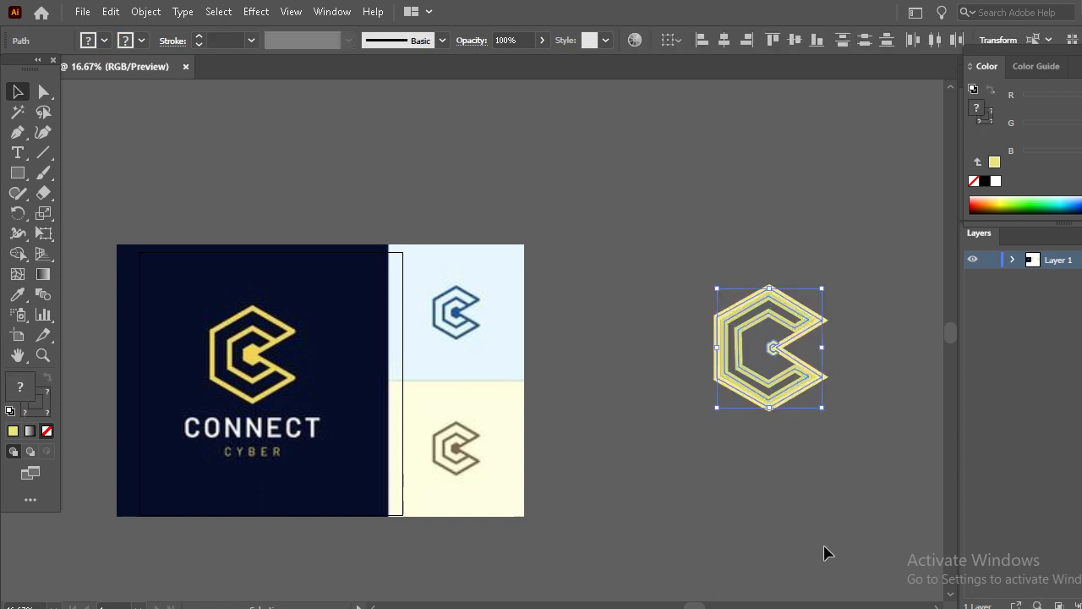
{"action": "key", "text": "ctrl+z"}
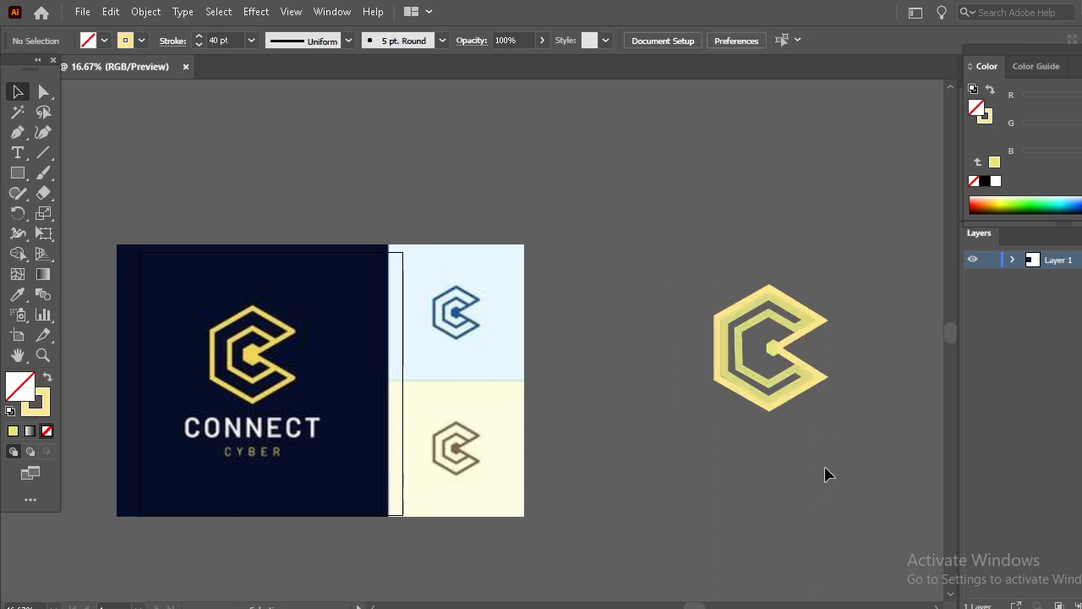
- Select all the logo paths and scale them up to about twice their size, then deselect
{"action": "left_click_drag", "start_coordinate": [825, 468], "coordinate": [671, 271]}
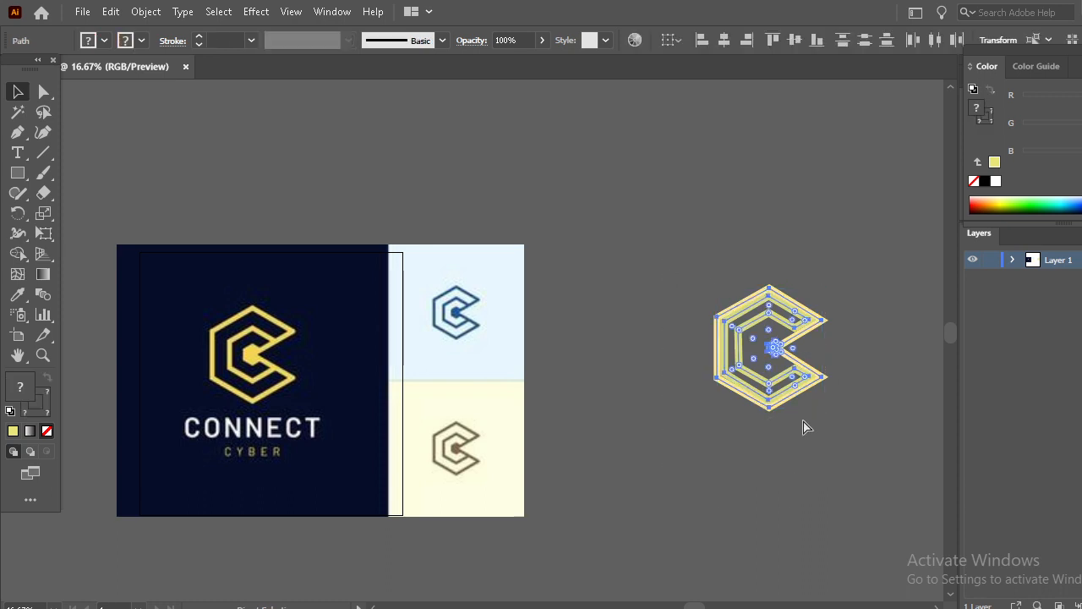
{"action": "left_click", "coordinate": [759, 459]}
{"action": "left_click_drag", "start_coordinate": [851, 474], "coordinate": [715, 272]}
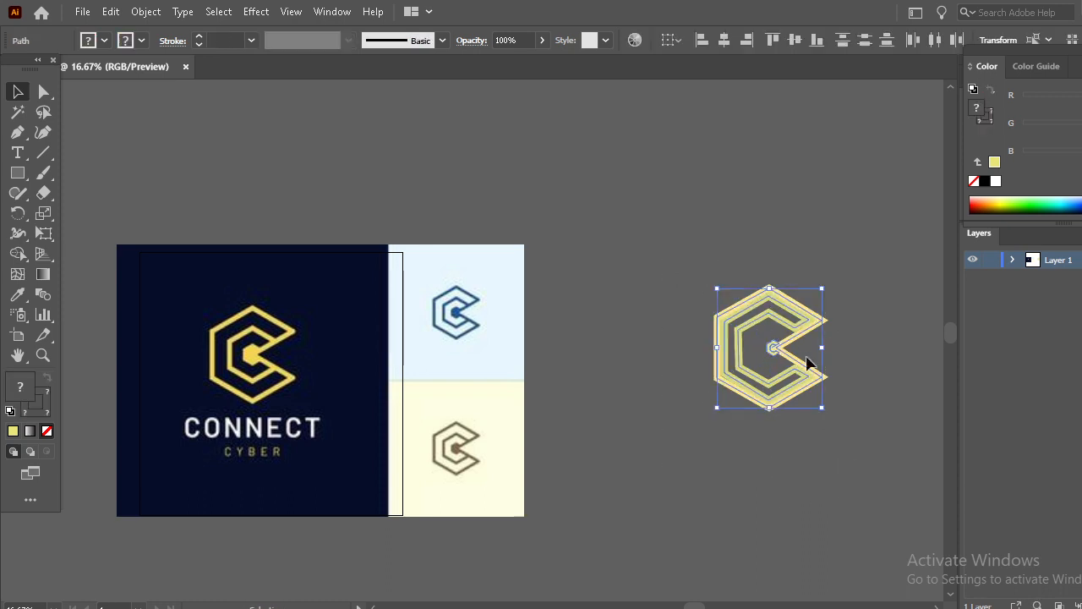
{"action": "left_click_drag", "start_coordinate": [822, 347], "coordinate": [875, 385]}
{"action": "left_click", "coordinate": [638, 330]}
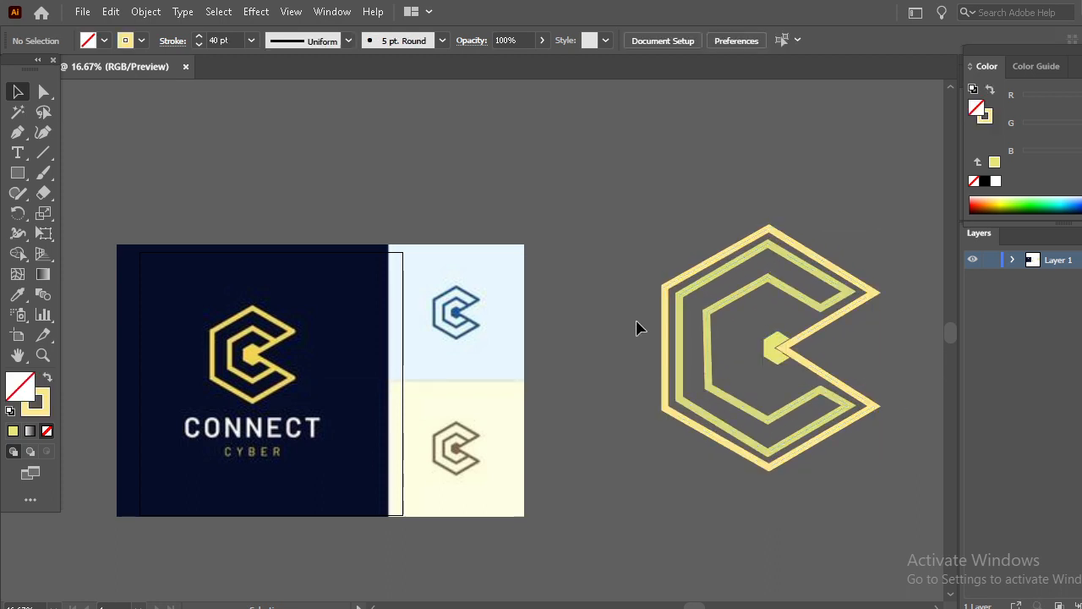
- Nudge the middle path slightly right and swap its fill and stroke colours, then deselect
{"action": "left_click", "coordinate": [716, 391]}
{"action": "left_click_drag", "start_coordinate": [848, 348], "coordinate": [835, 346]}
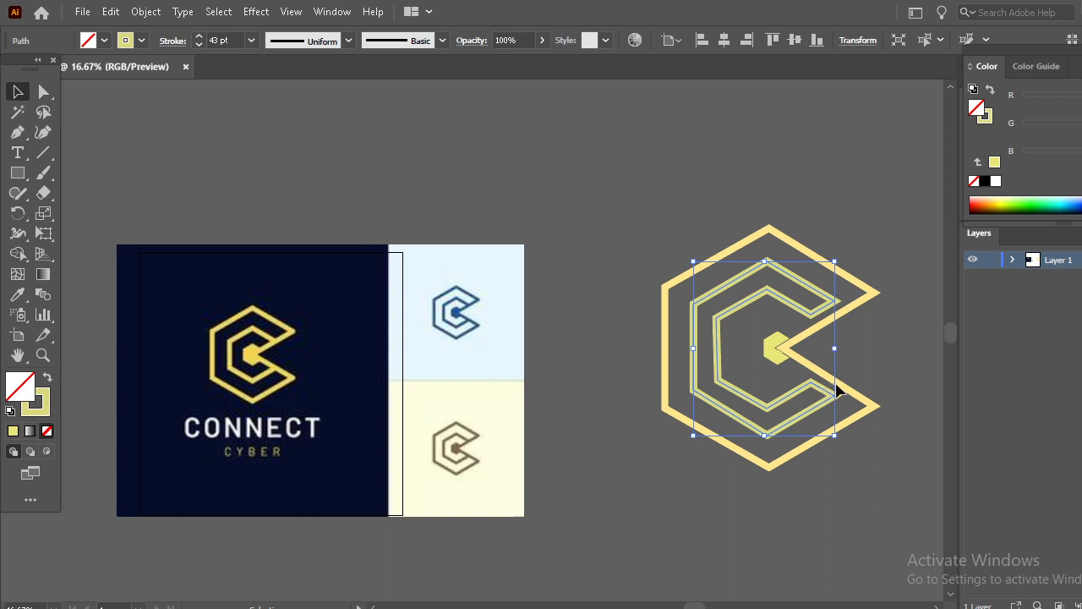
{"action": "left_click", "coordinate": [822, 391]}
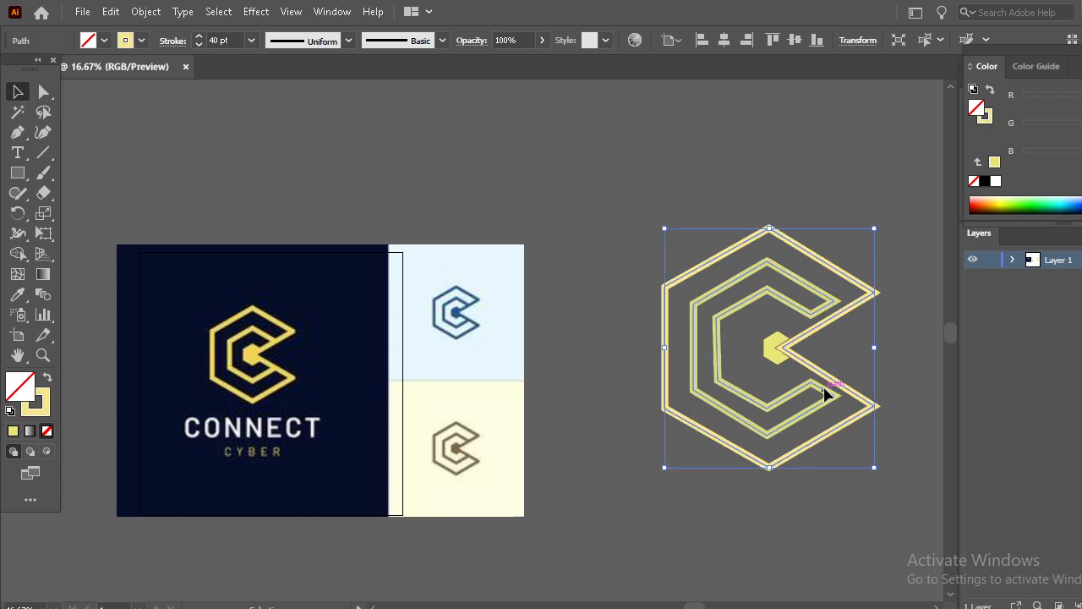
{"action": "left_click_drag", "start_coordinate": [827, 399], "coordinate": [834, 393]}
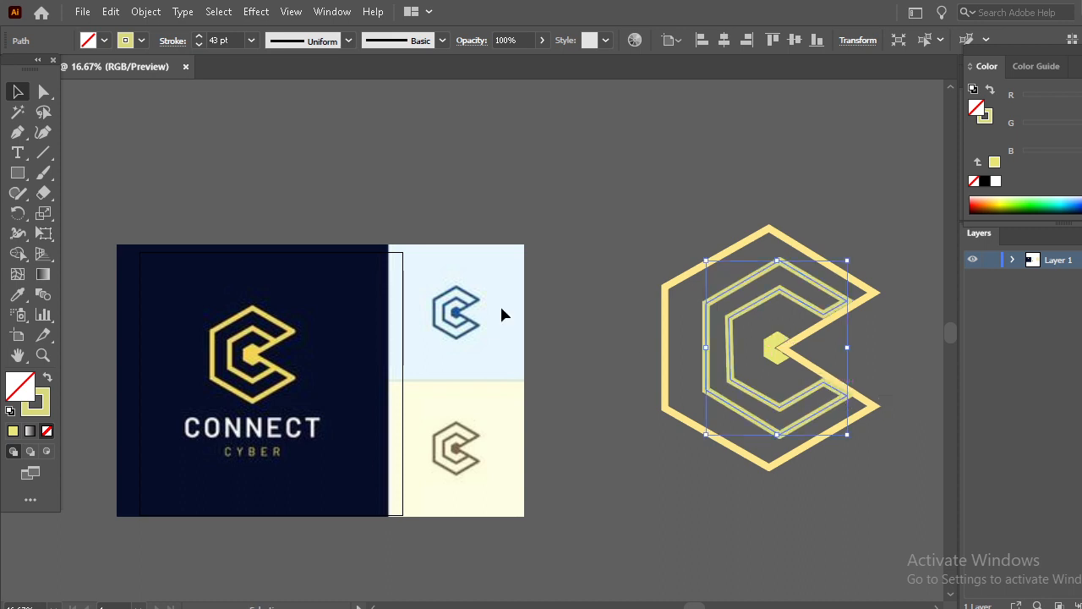
{"action": "left_click", "coordinate": [47, 380]}
{"action": "left_click", "coordinate": [404, 212]}
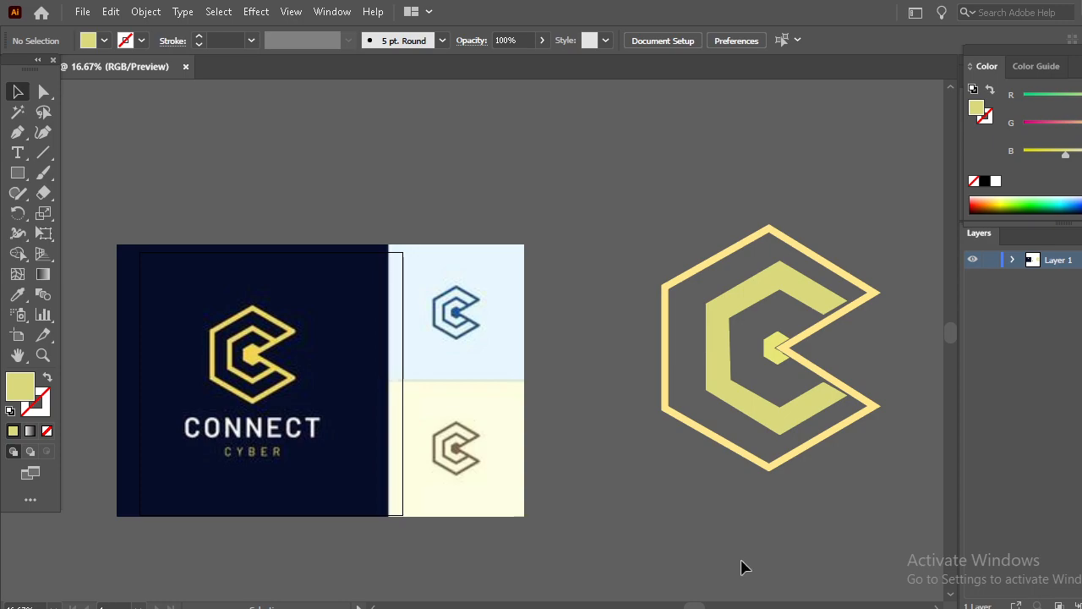
- Switch to the browser to compare with the reference logo image, then return to Illustrator
{"action": "left_click", "coordinate": [693, 607]}
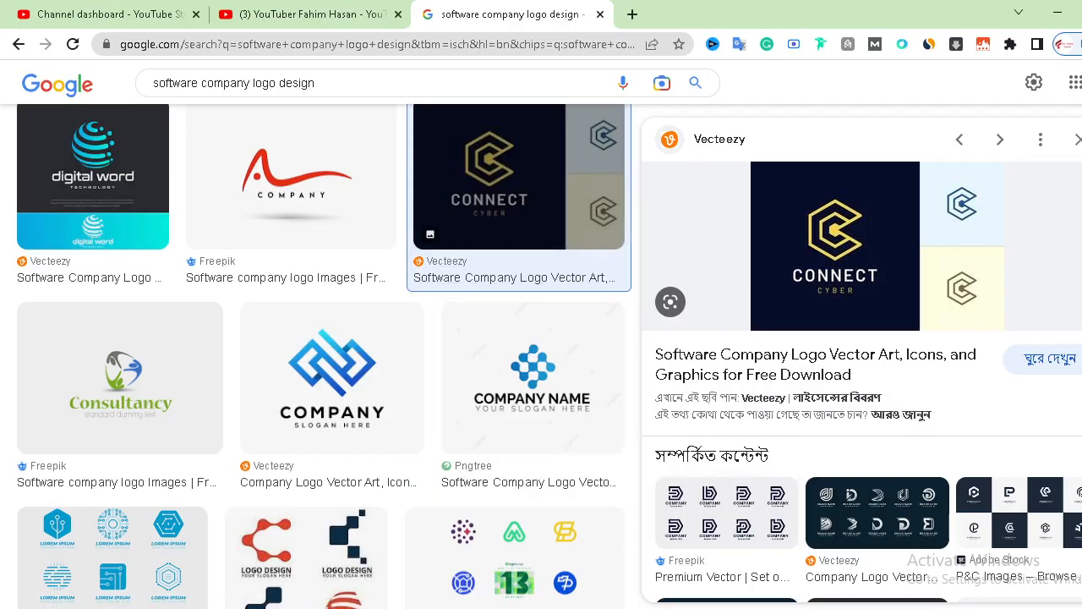
{"action": "left_click", "coordinate": [630, 607]}
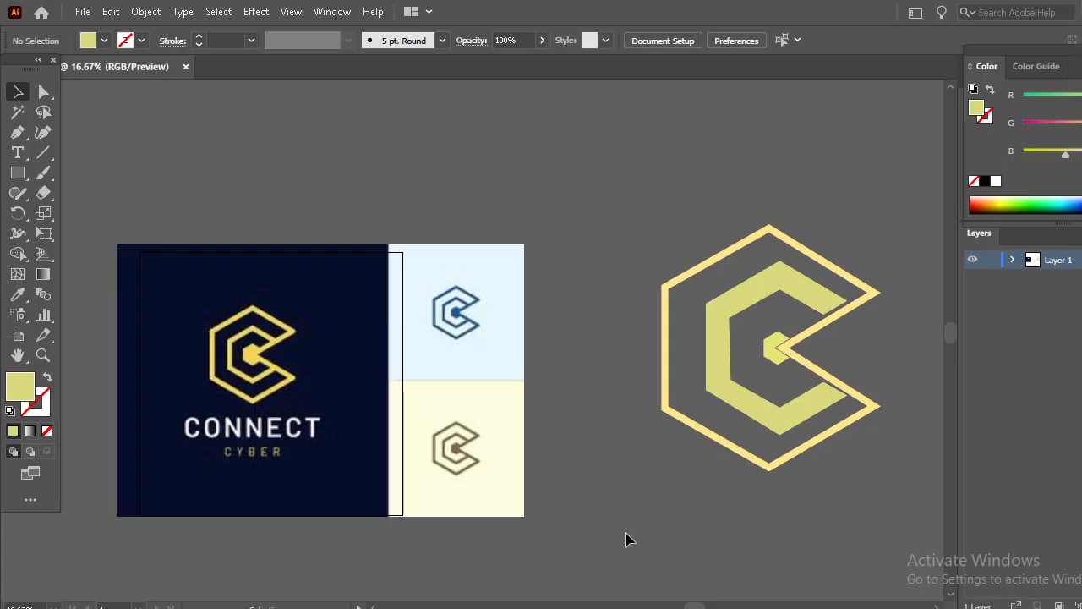